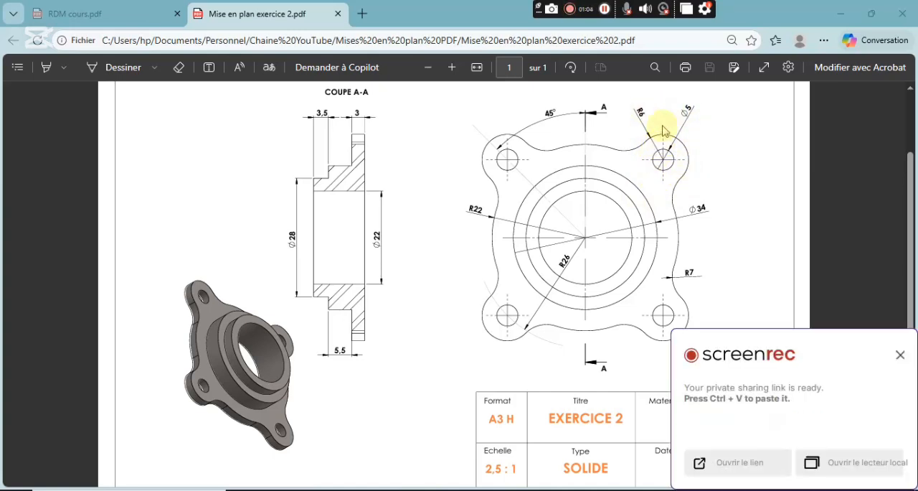
Switch from the PDF drawing to SOLIDWORKS and create a new part document.
click(900, 357)
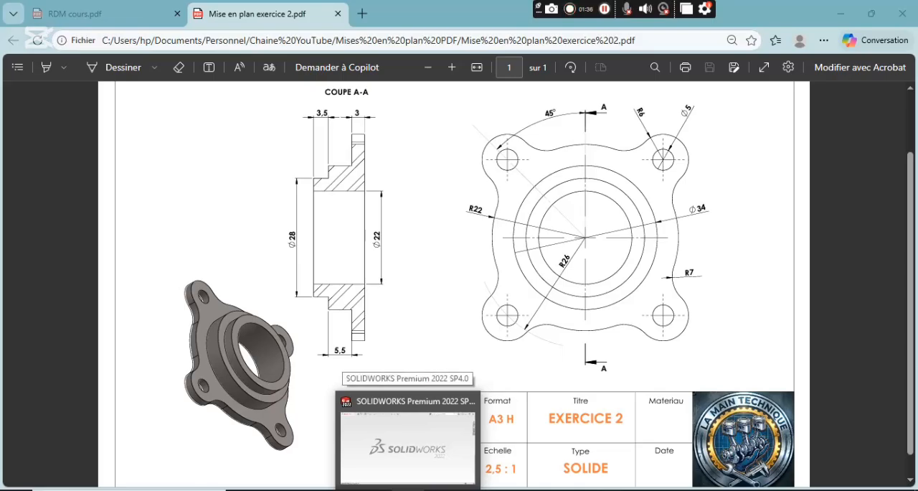
click(407, 490)
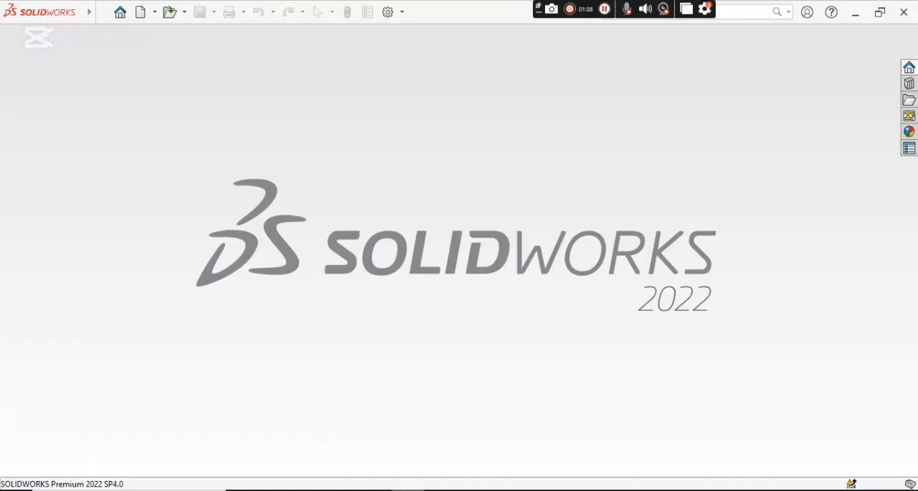
click(141, 13)
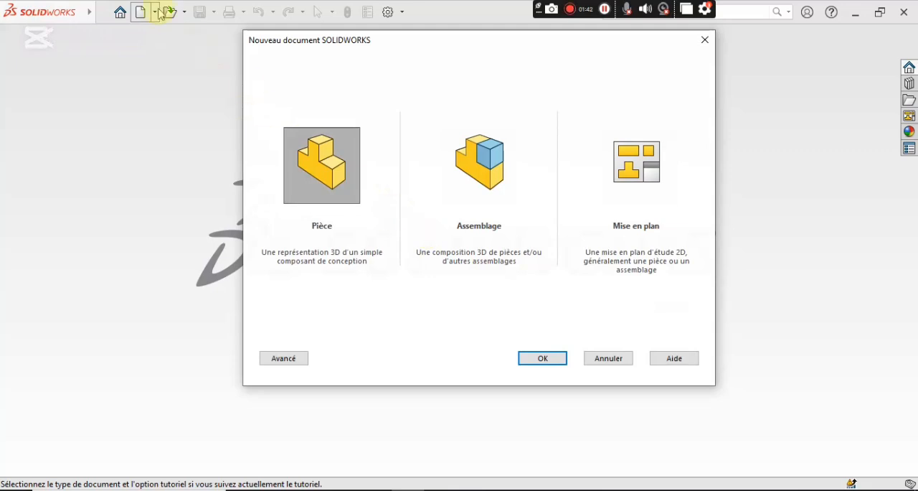
click(549, 358)
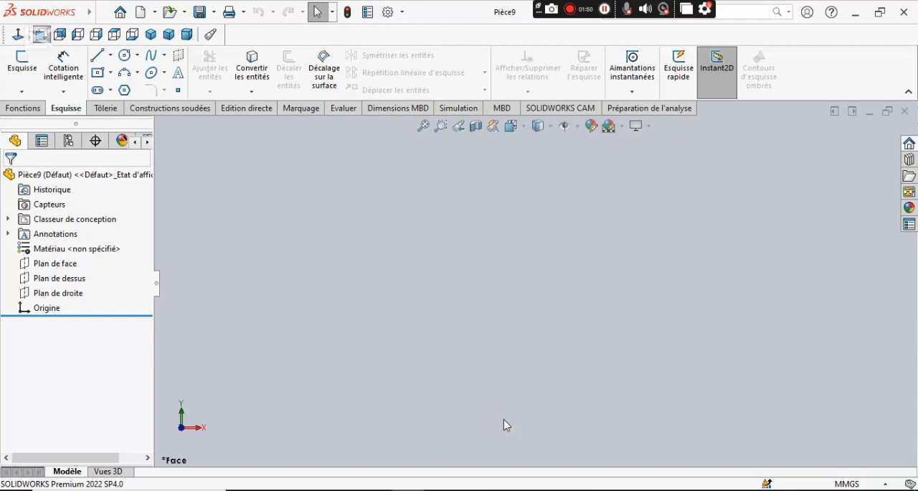
Start a new sketch on the right plane (Plan de droite).
click(58, 293)
click(71, 275)
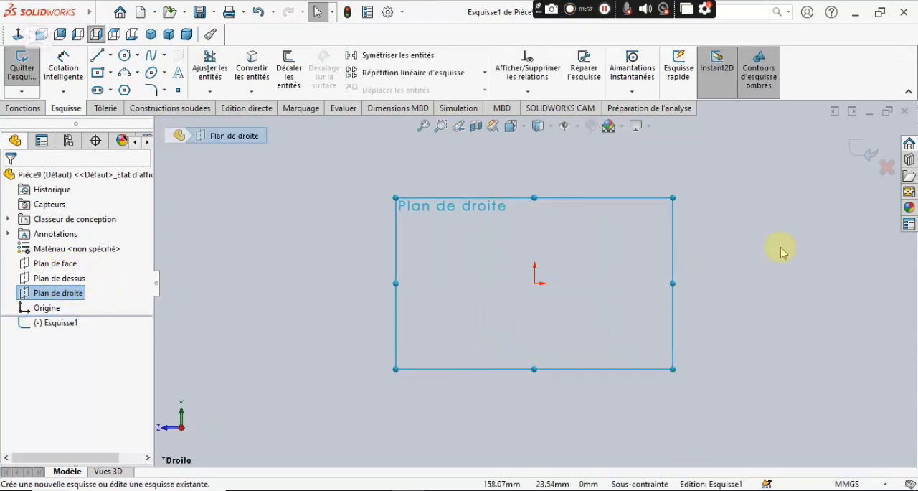
mouse_move(782, 250)
ctrl+middle_down()
mouse_move(765, 237)
mouse_move(673, 245)
ctrl+middle_up()
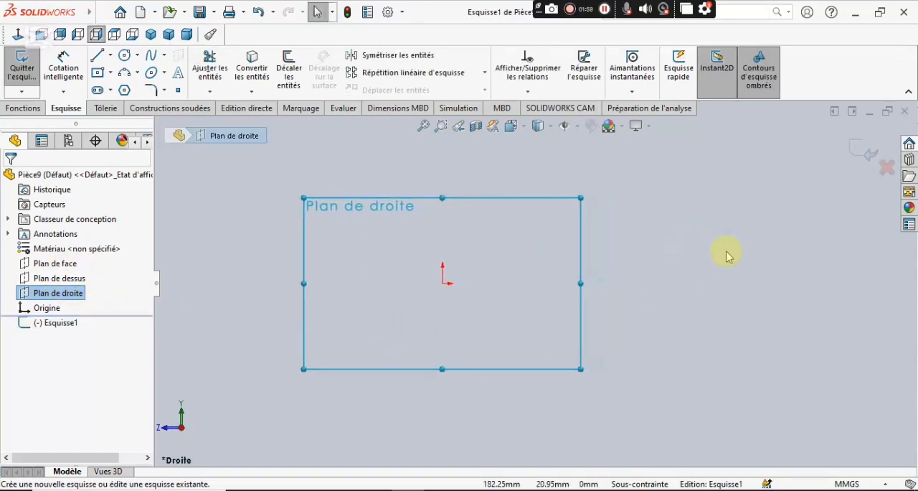
Draw a horizontal construction centerline about 162 mm long starting at the origin.
click(111, 55)
click(126, 93)
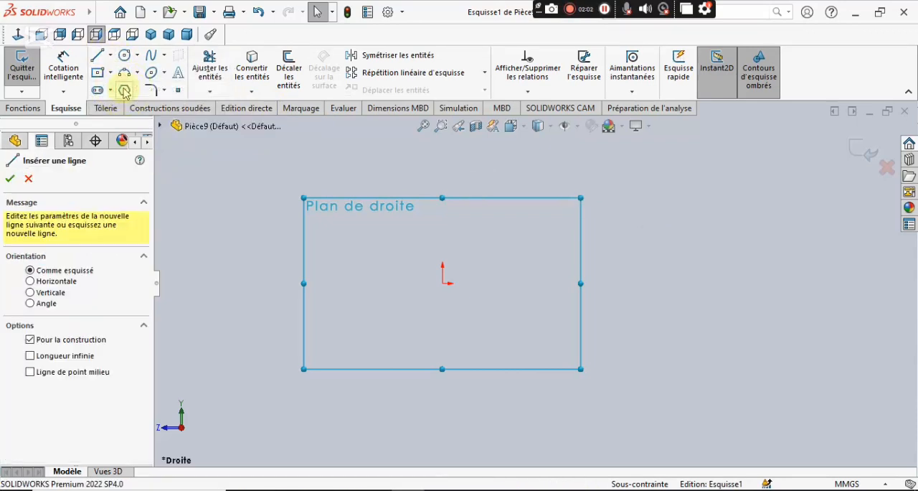
click(443, 283)
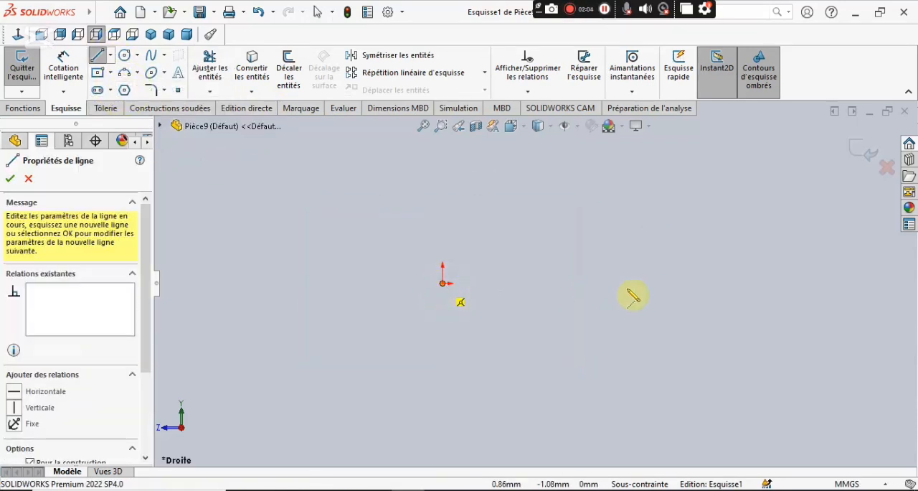
click(694, 282)
right_click(741, 225)
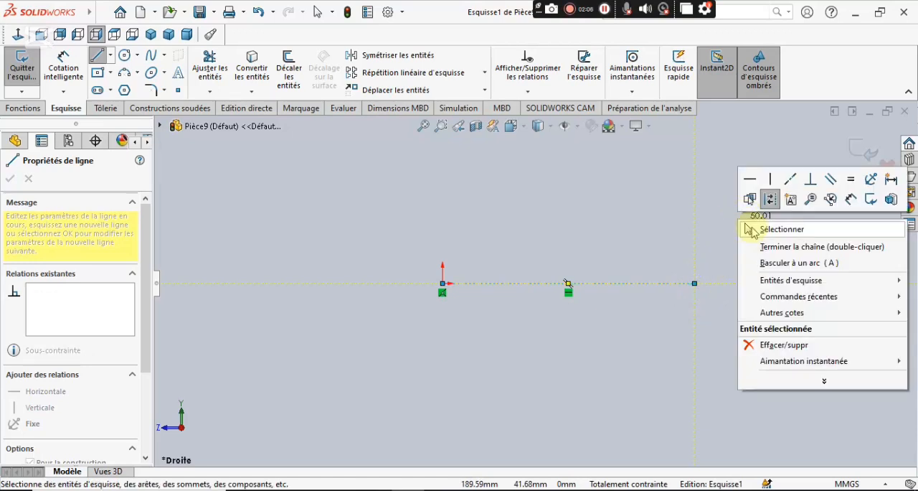
click(749, 225)
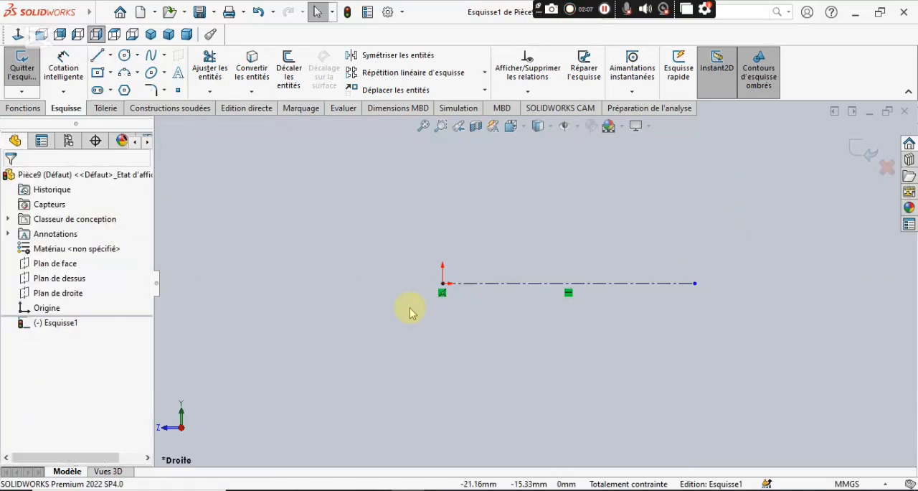
click(514, 287)
click(513, 289)
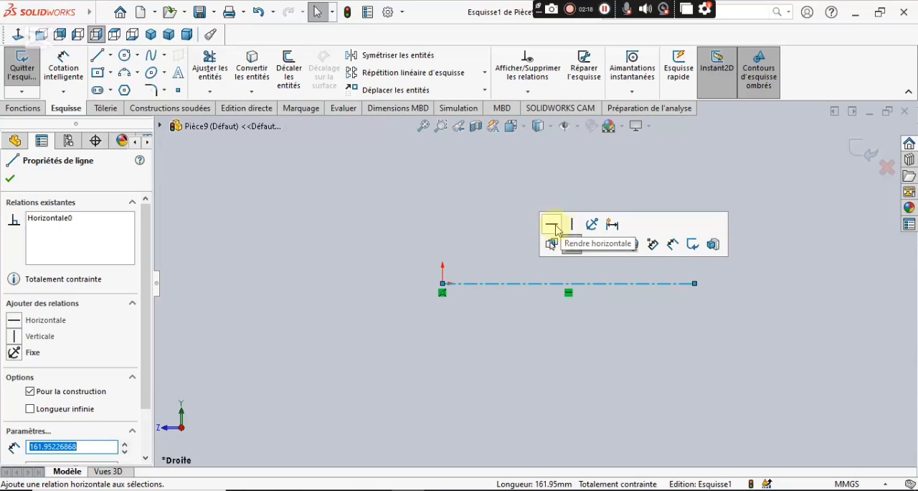
click(11, 177)
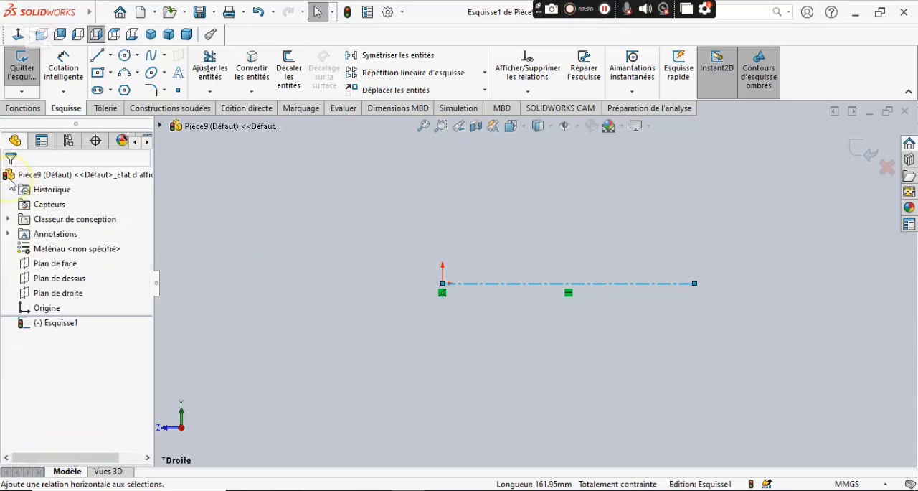
Sketch a closed two-step profile about 57 mm long, about 29 mm above the centerline, with its lower step starting directly above the origin.
click(98, 60)
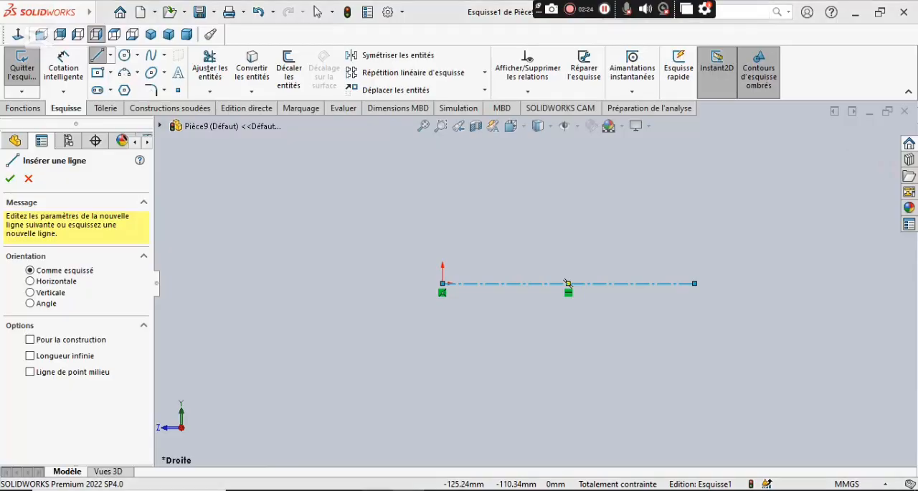
key(alt+Tab)
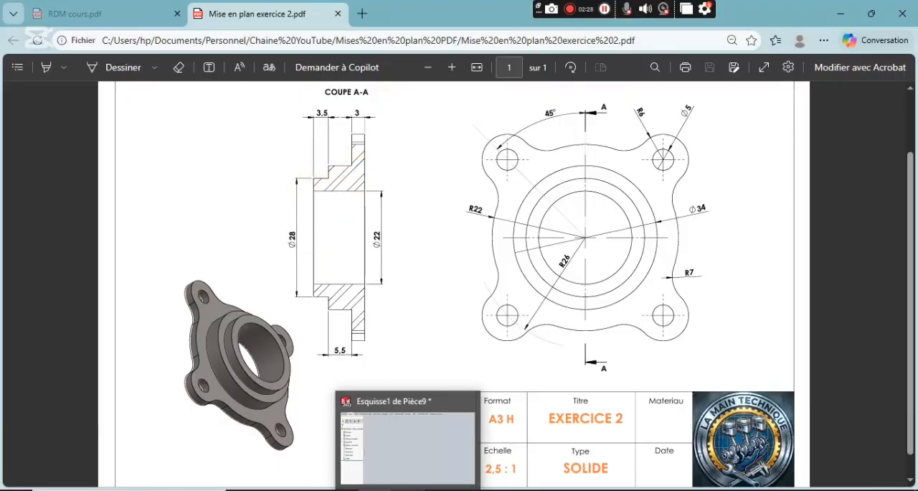
click(409, 489)
click(442, 253)
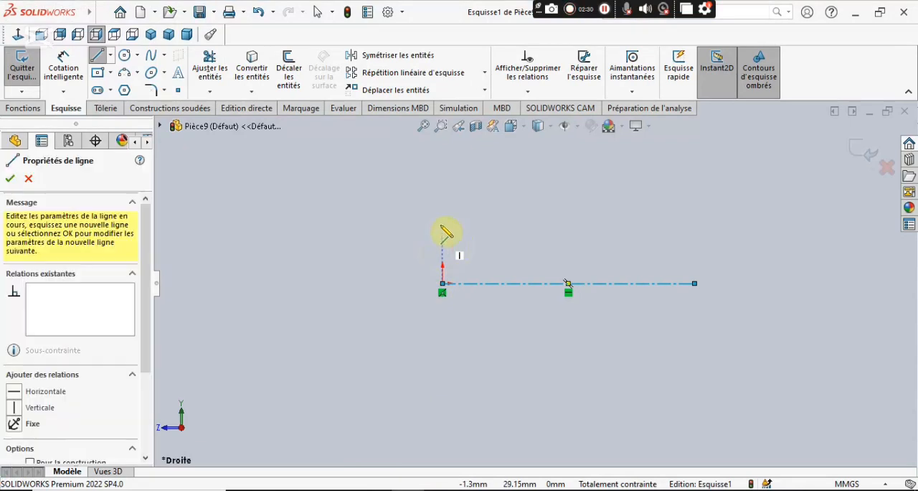
click(443, 223)
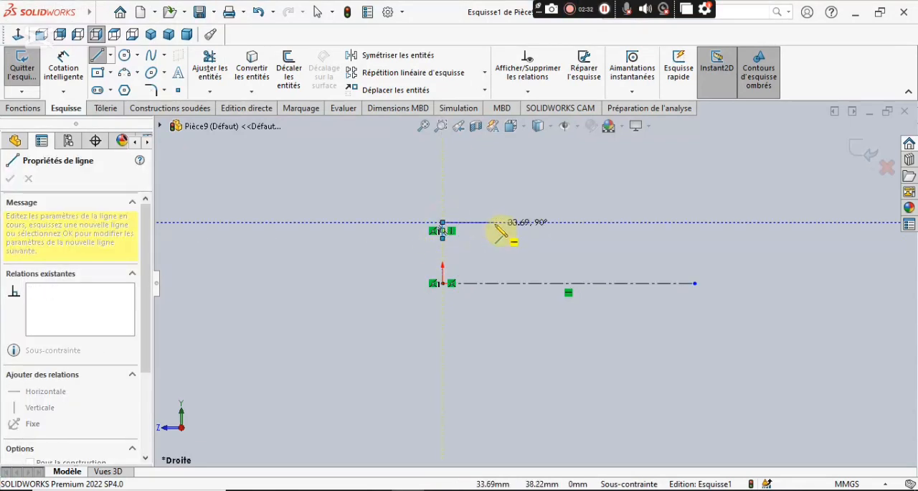
click(495, 223)
click(496, 204)
click(530, 203)
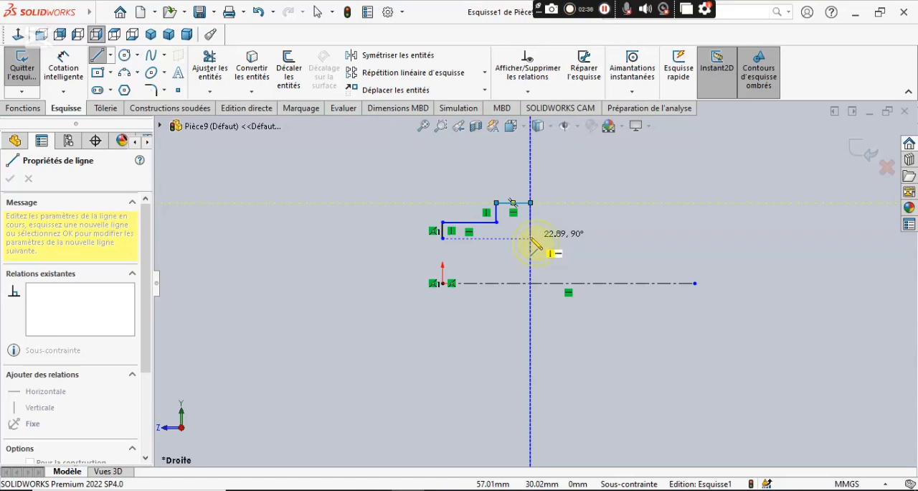
click(530, 238)
click(442, 237)
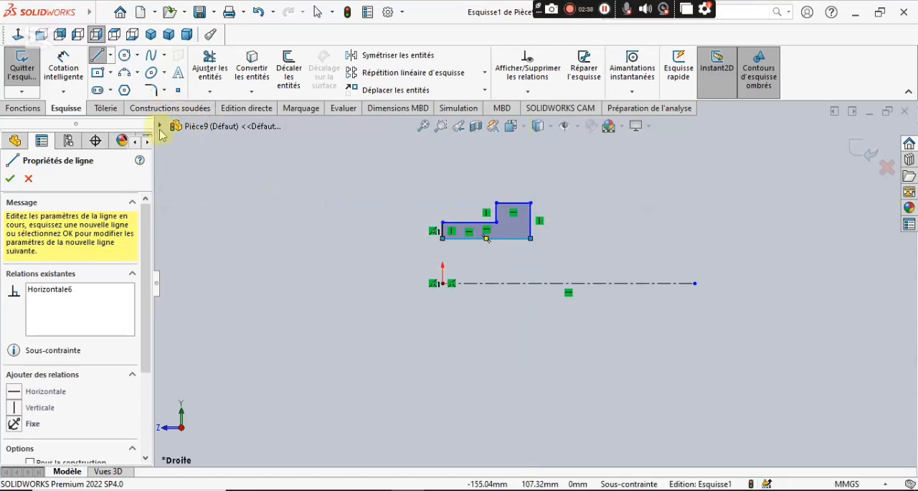
Dimension the profile's bottom edge about the centerline as a 22 mm diameter, following the PDF drawing.
click(63, 69)
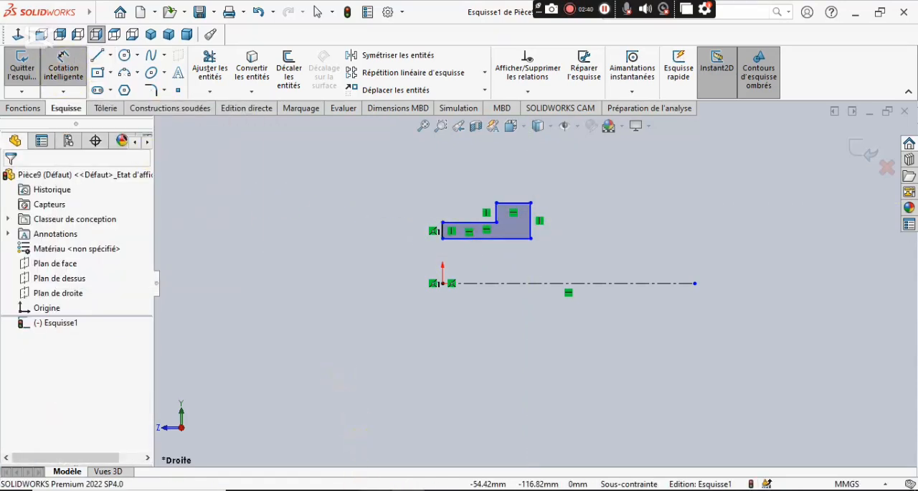
click(367, 489)
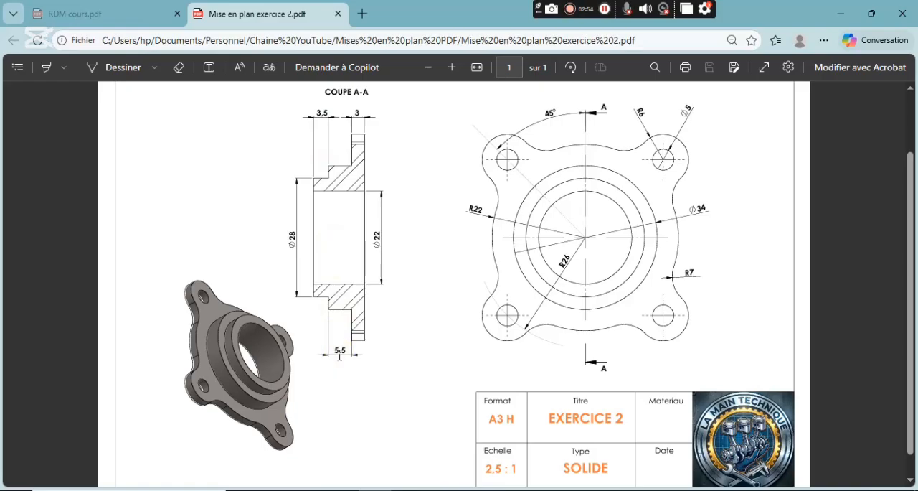
key(alt+Tab)
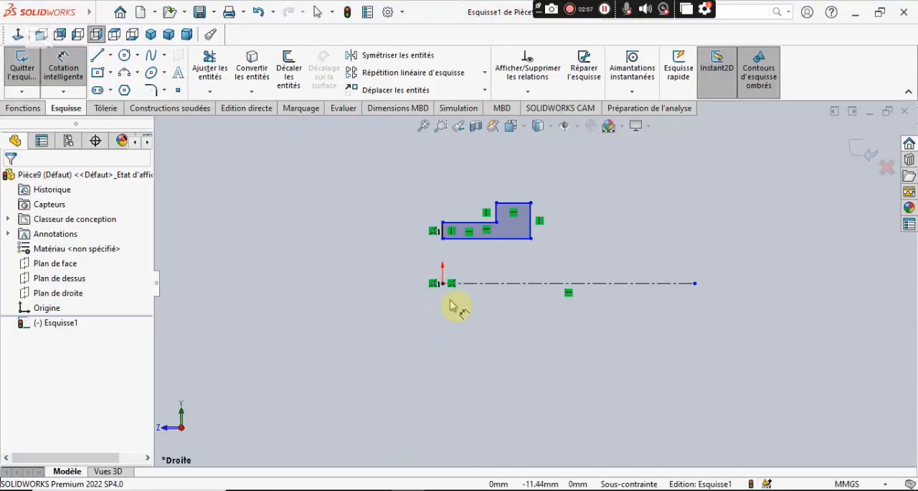
click(477, 284)
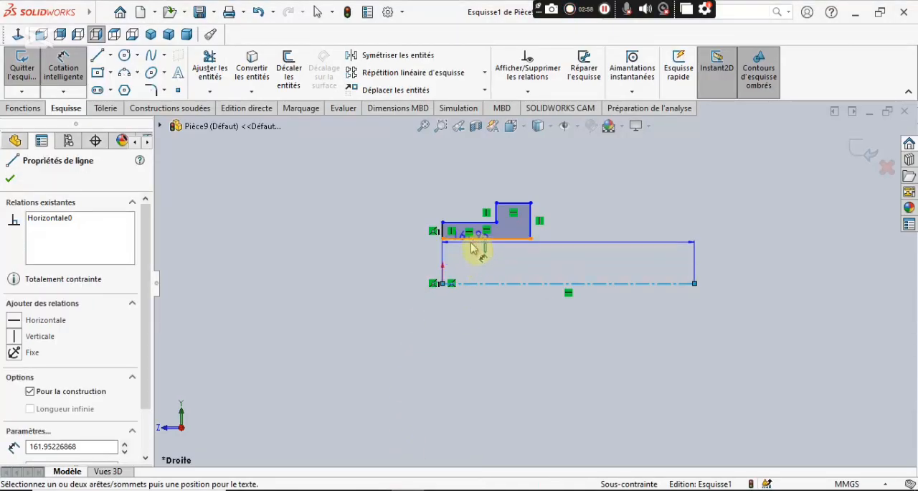
click(475, 239)
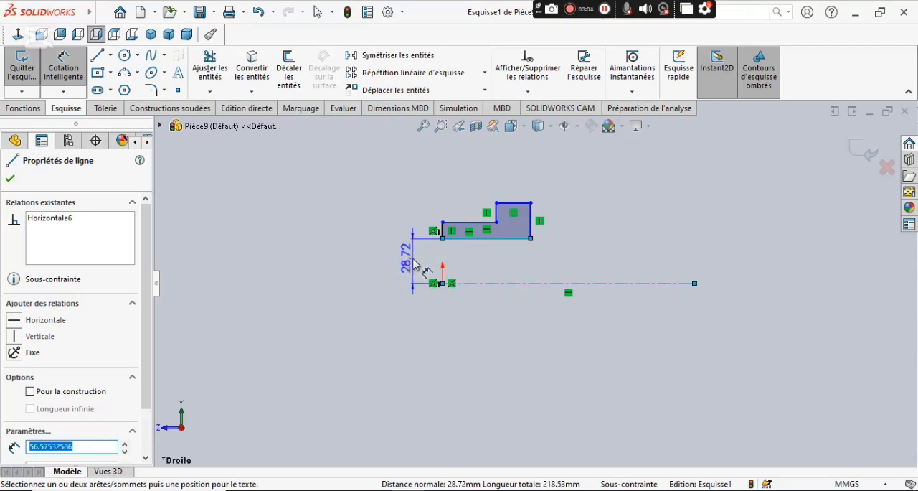
click(416, 314)
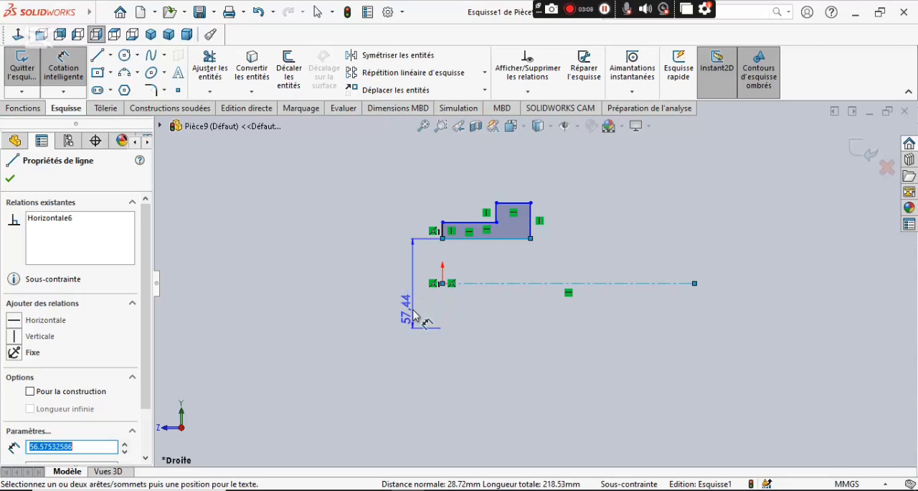
click(417, 315)
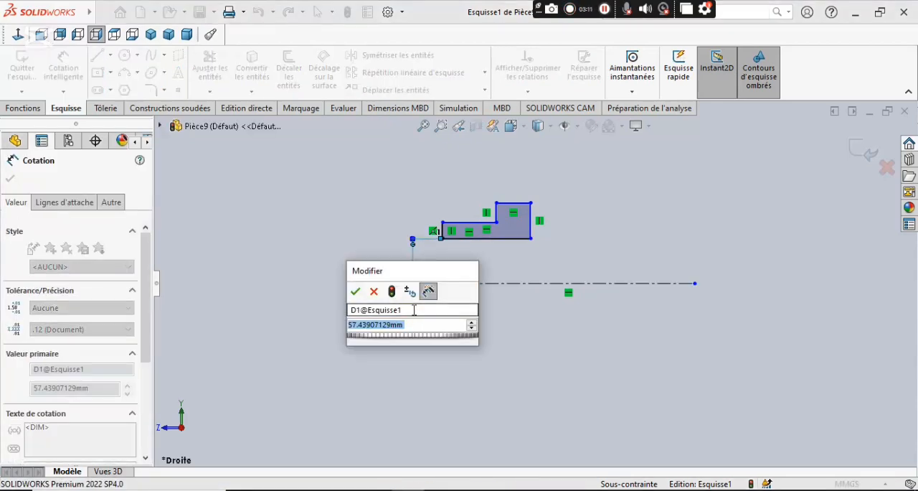
text(22)
key(Return)
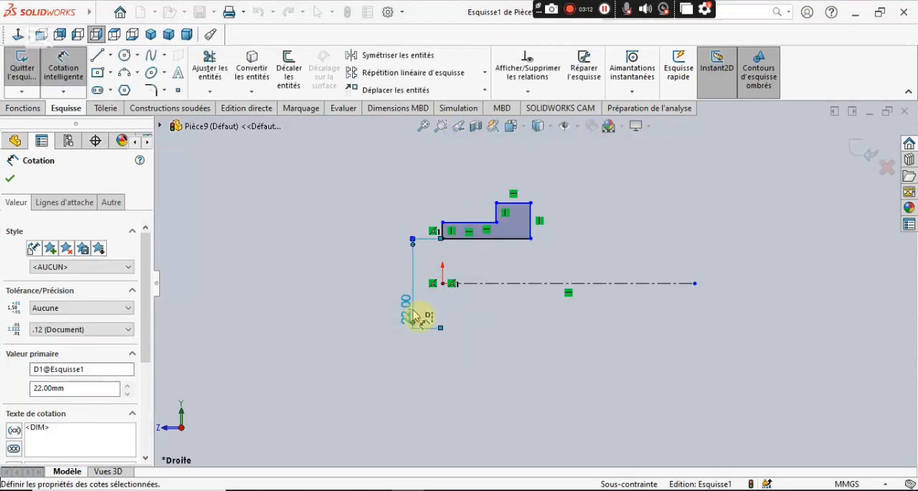
Dimension the top edge of the profile's lower step about the centerline as a 28 mm diameter.
click(475, 284)
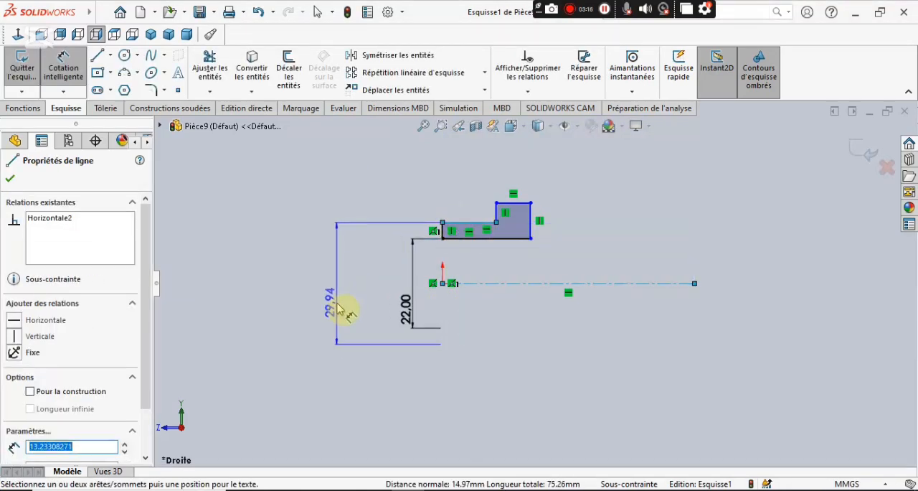
click(340, 310)
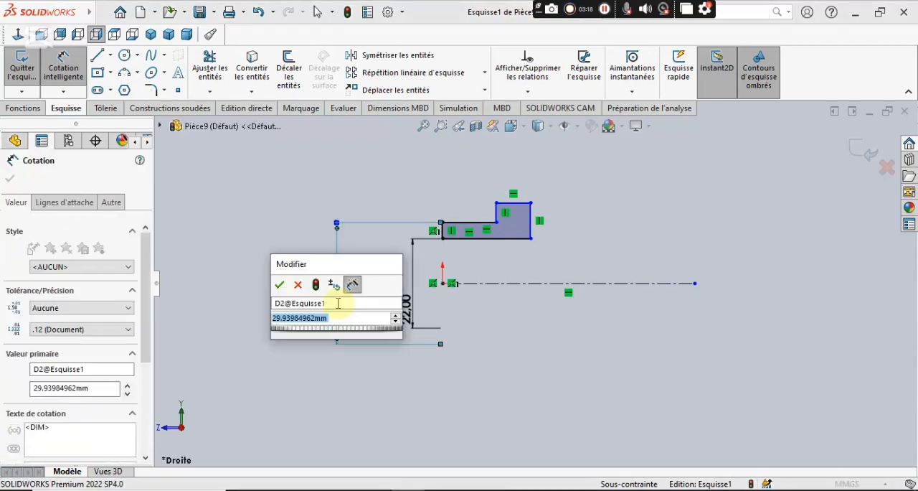
text(28)
key(Return)
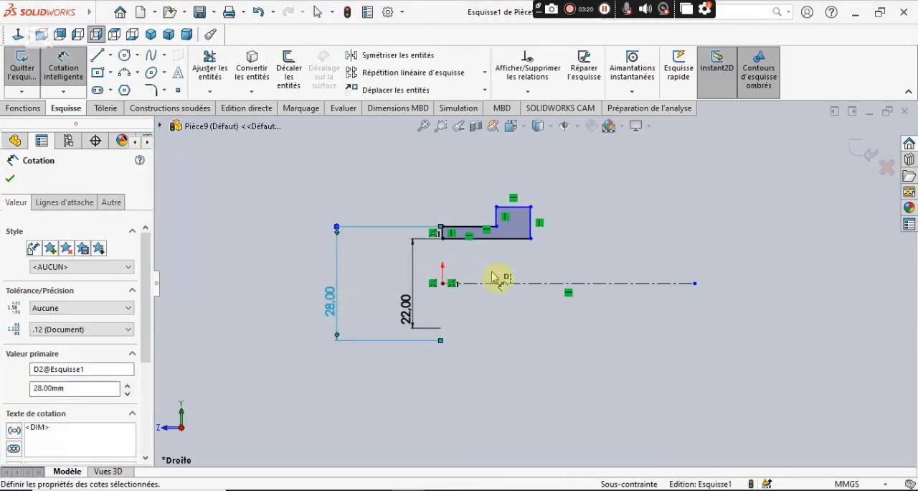
Dimension the top edge of the profile's higher step about the centerline as a 34 mm diameter.
click(518, 287)
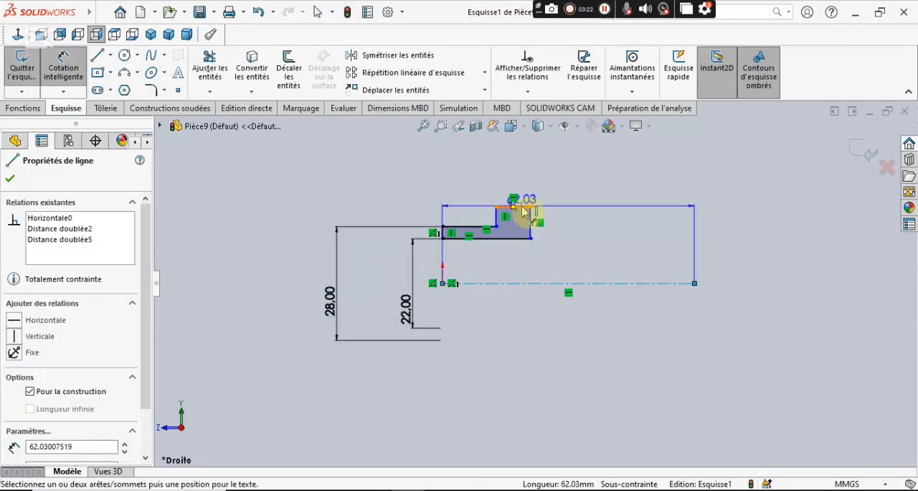
click(527, 206)
click(278, 329)
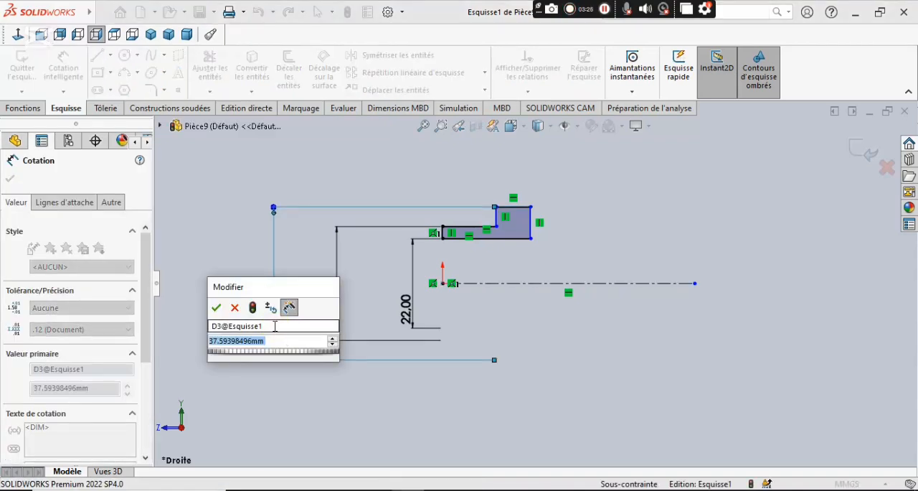
text(34)
key(Return)
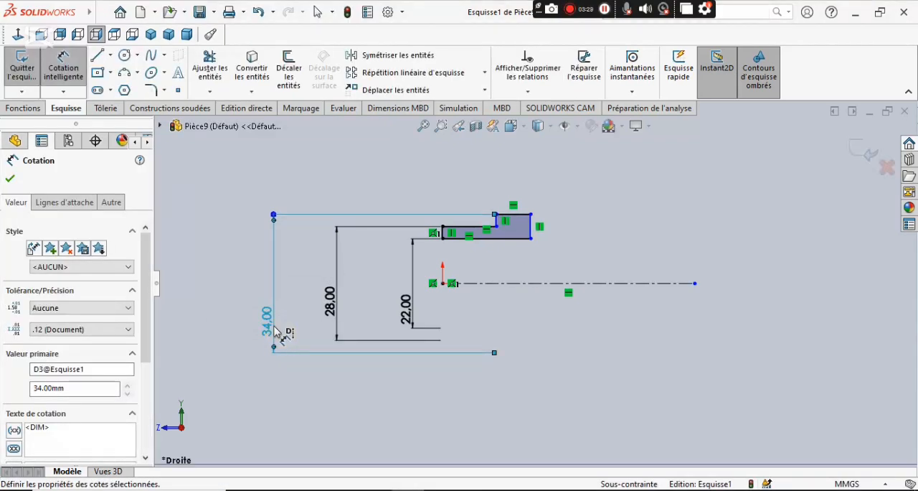
Dimension the horizontal length of the profile's lower step as 3.5 mm.
scroll(487, 226, down, 3)
click(482, 232)
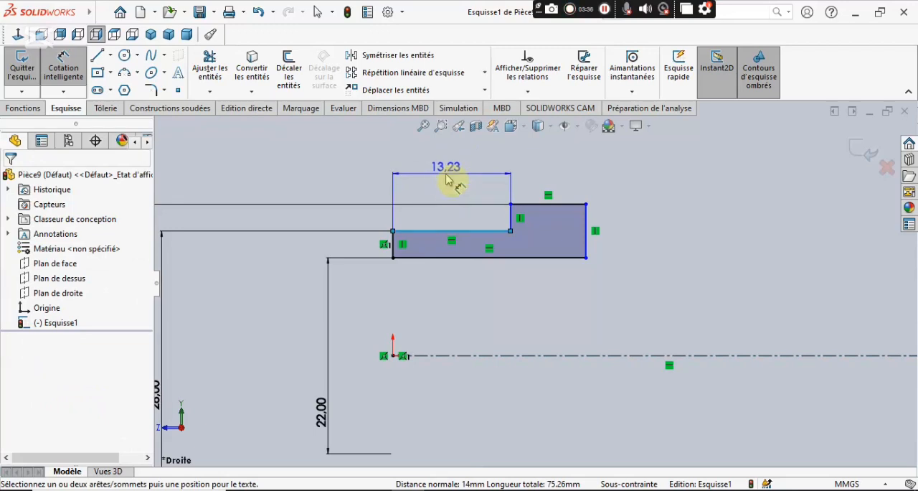
click(447, 179)
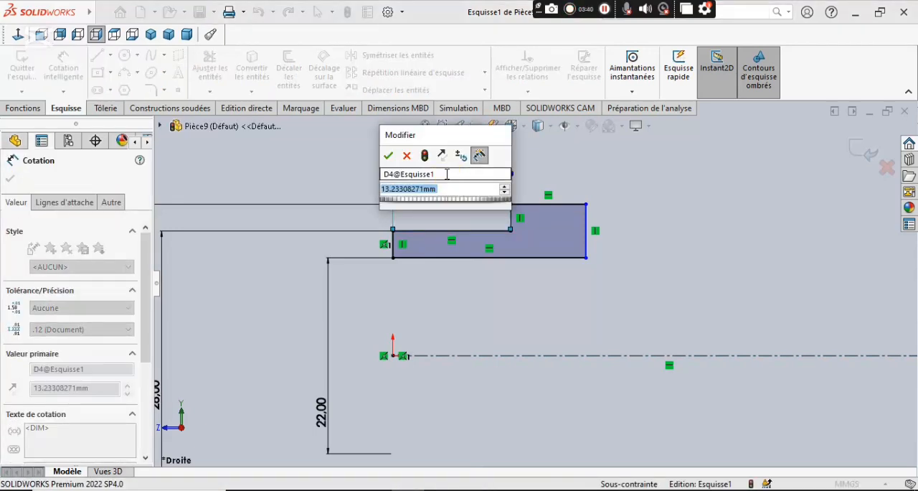
text(3.5)
key(Return)
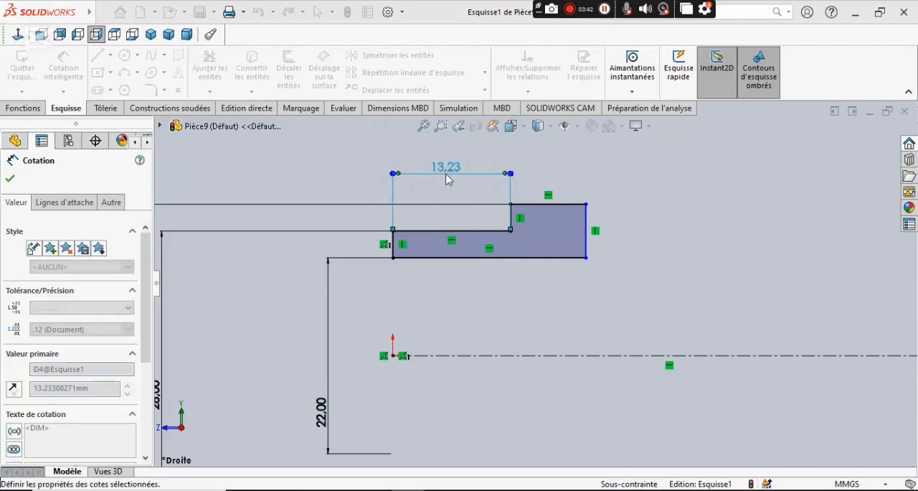
Dimension the horizontal length of the profile's higher step as 5.5 mm.
click(474, 205)
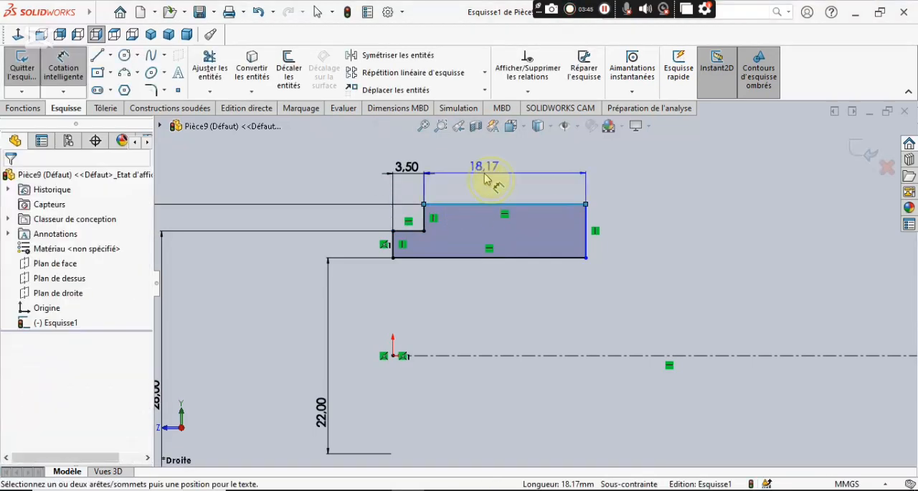
click(485, 179)
text(6.5)
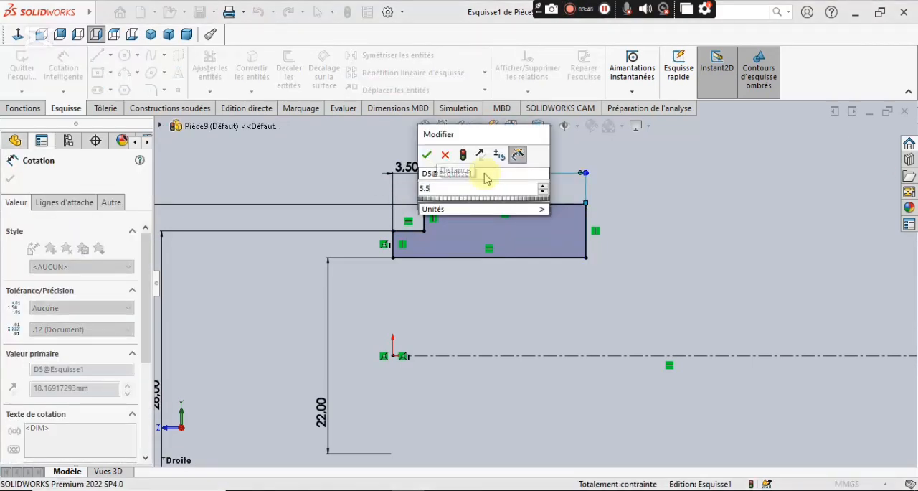
key(Return)
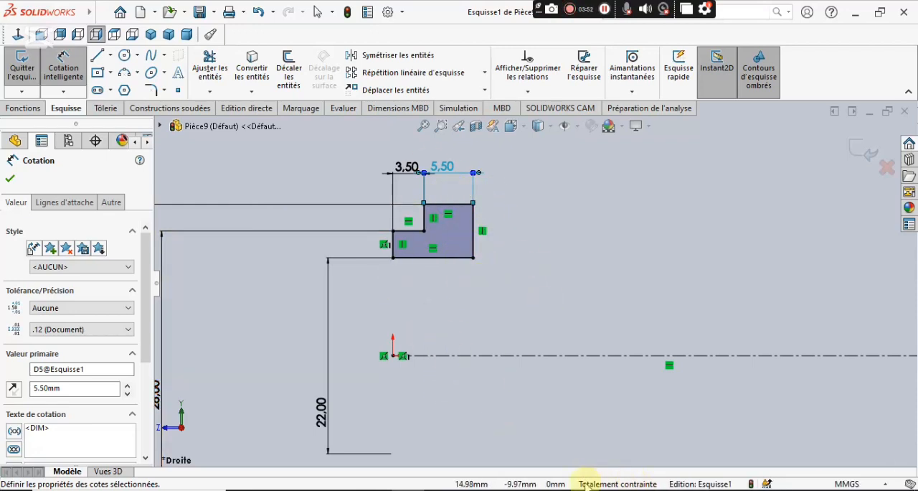
click(10, 179)
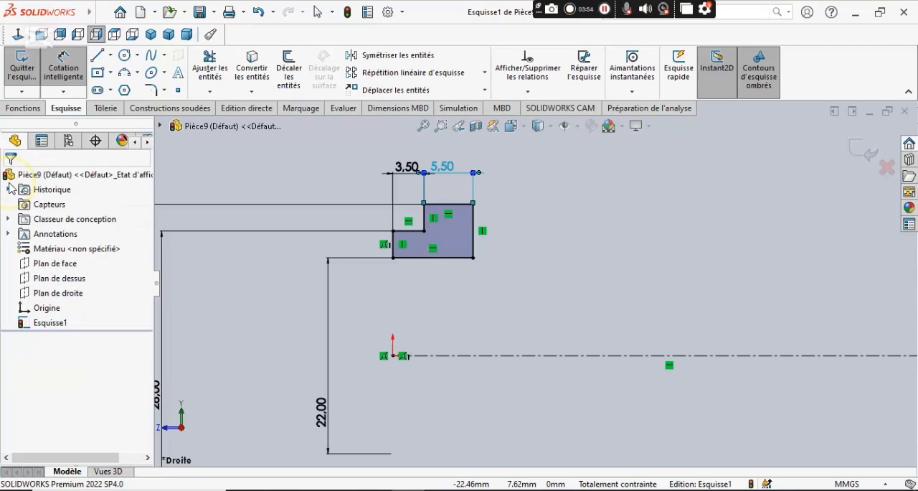
Revolve the stepped profile 360 degrees around the centerline into a solid ring.
click(27, 109)
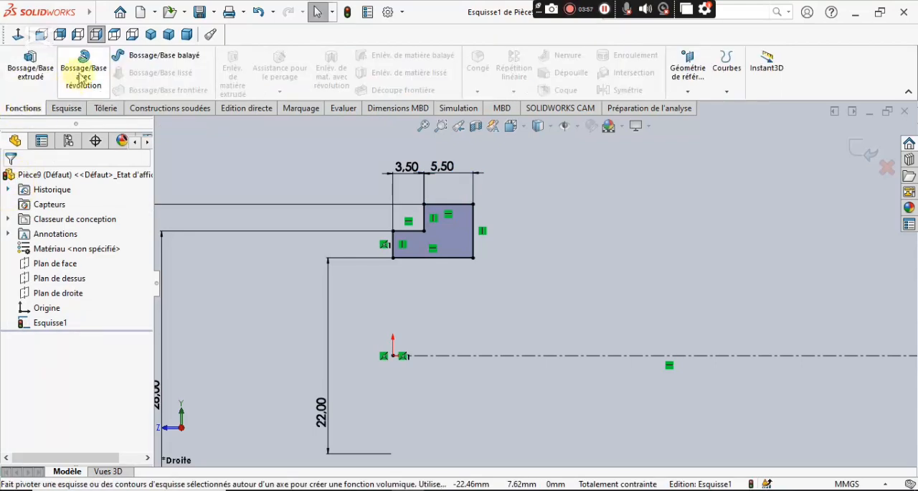
click(84, 76)
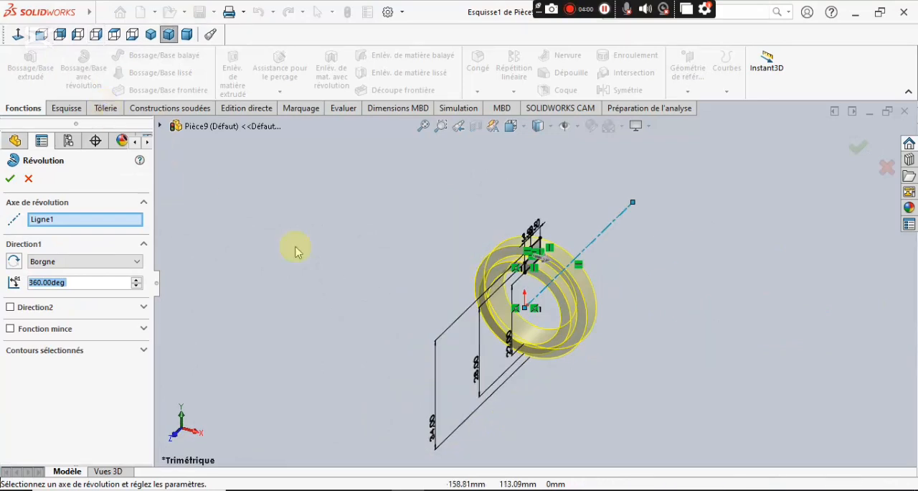
scroll(588, 309, down, 3)
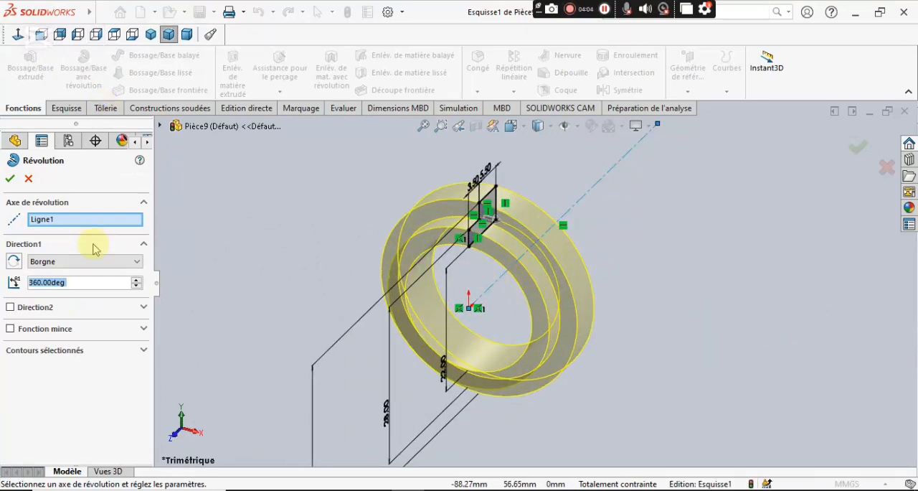
click(11, 180)
click(233, 315)
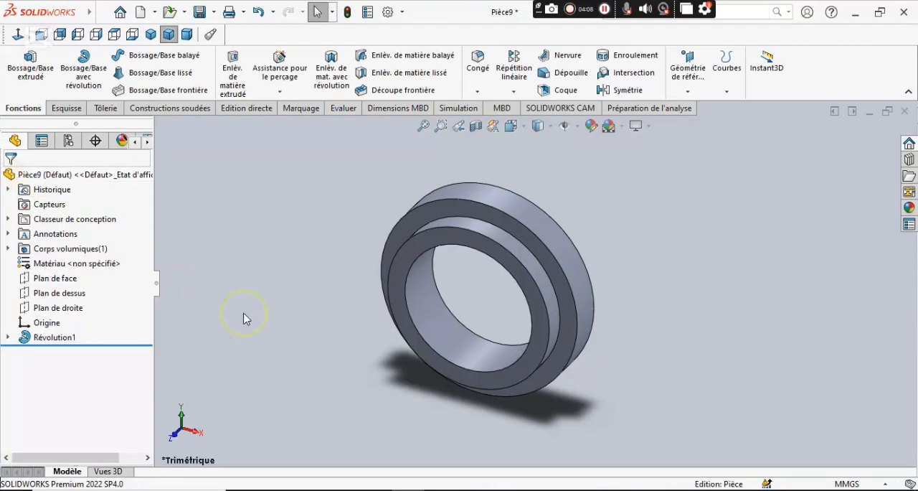
Start a sketch on the flat face at the ring's larger-diameter end and convert its inner circular edge into sketch geometry.
middle_drag(654, 318, 498, 323)
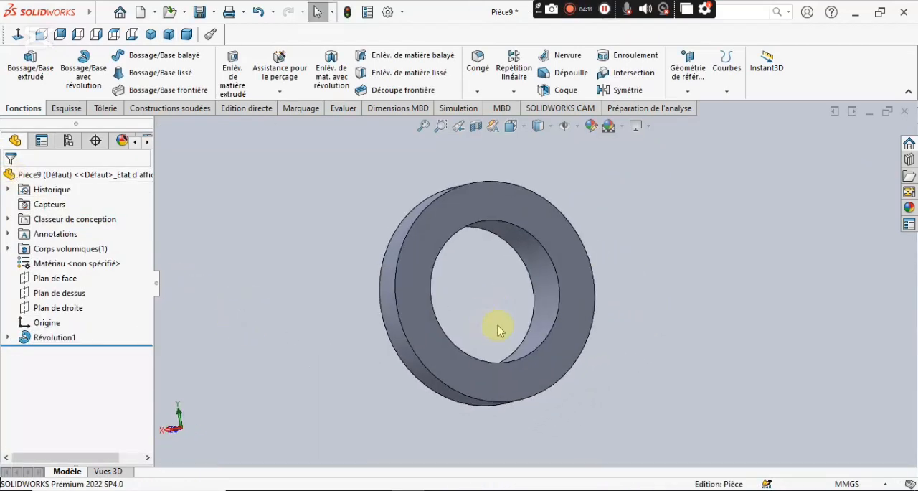
right_click(574, 266)
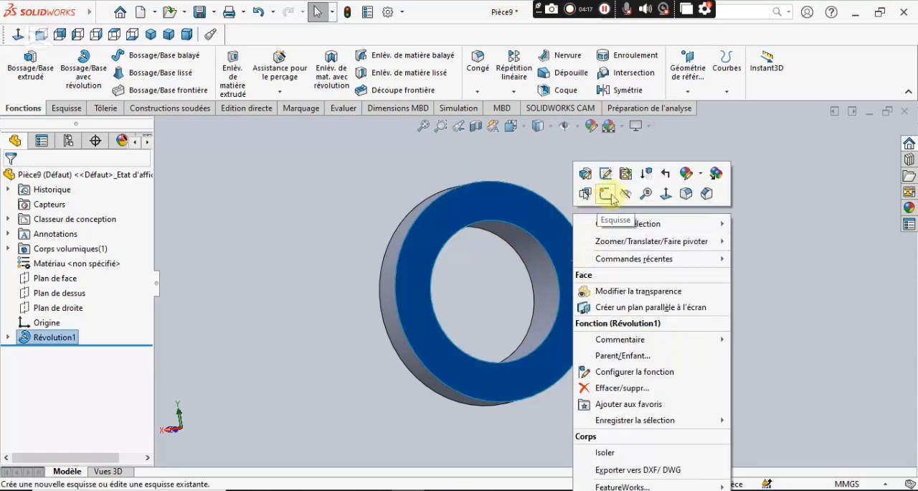
click(606, 192)
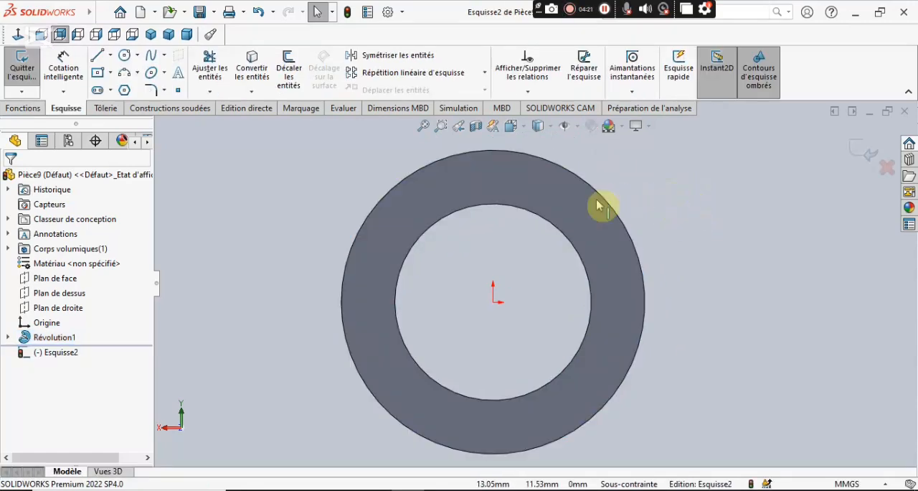
click(253, 68)
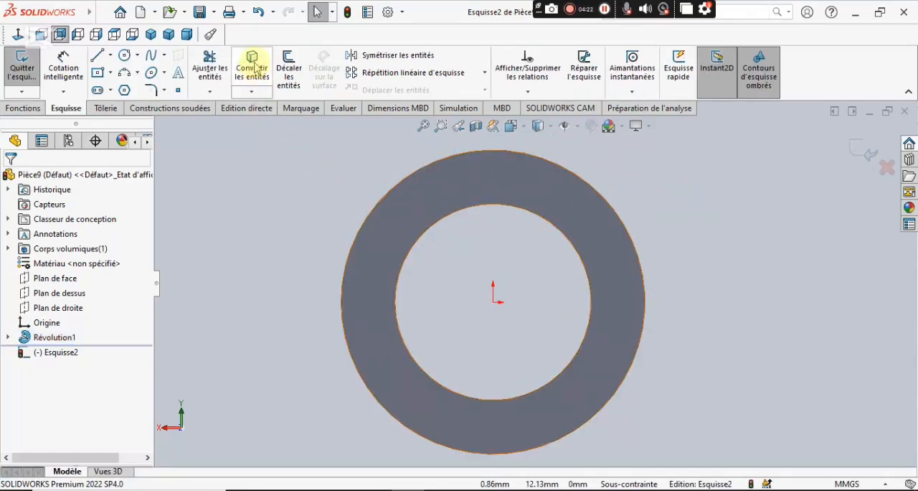
click(259, 69)
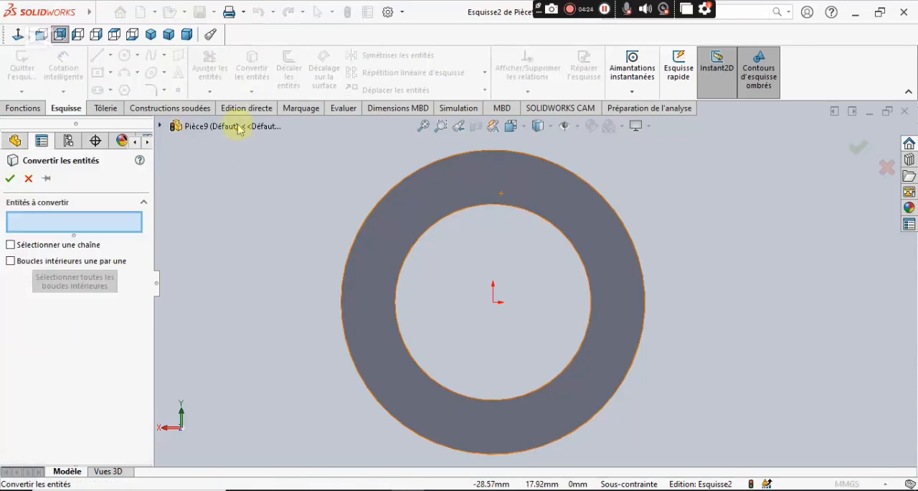
click(428, 240)
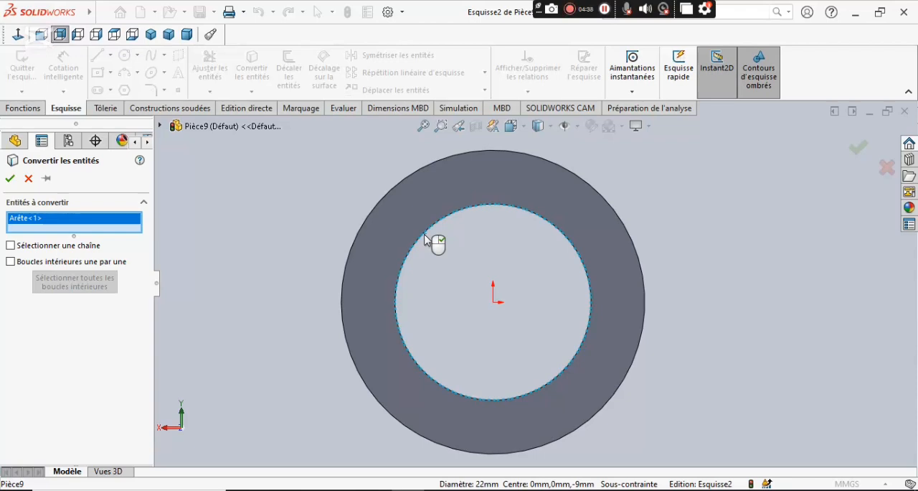
click(10, 179)
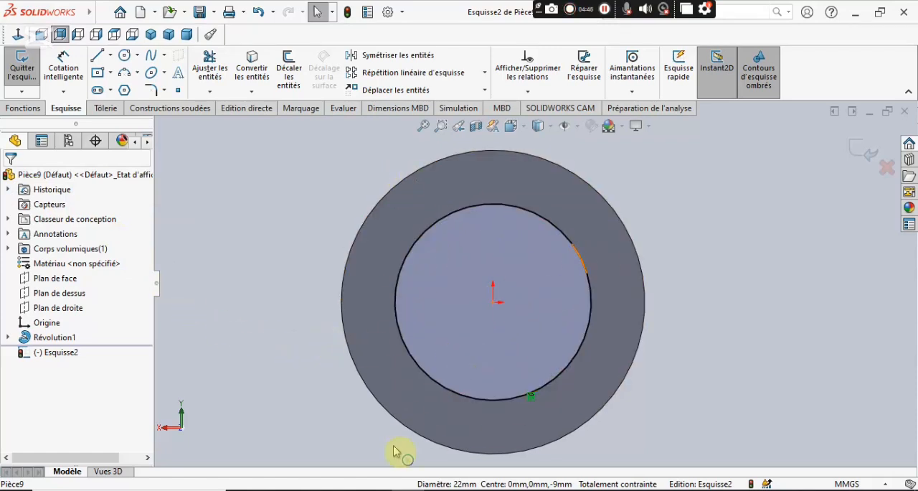
Consult the PDF drawing, then sketch a circle of about 20.6 mm radius centered on the origin, outside the ring's outer edge.
key(alt+Tab)
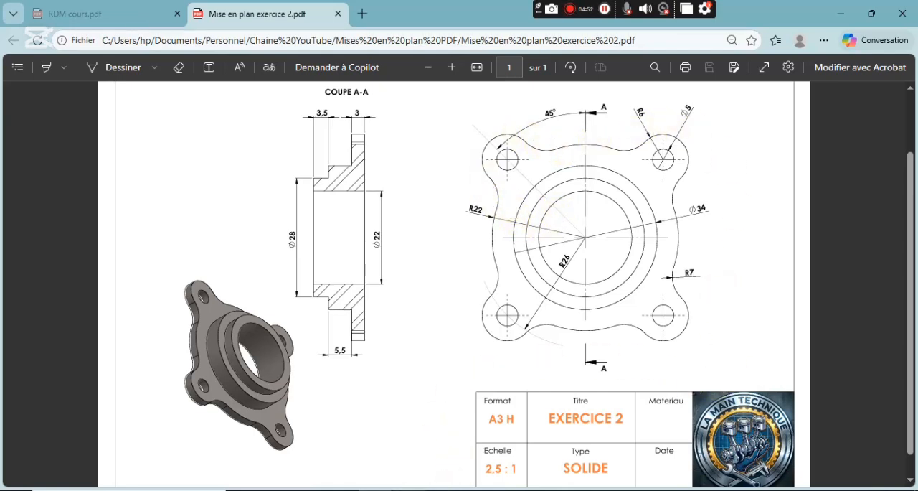
key(alt+Tab)
click(211, 246)
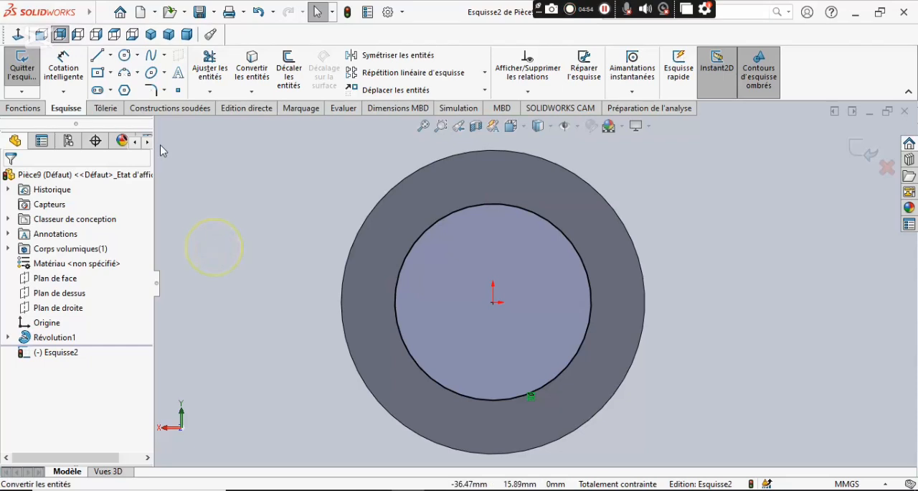
click(124, 56)
scroll(463, 261, up, 1)
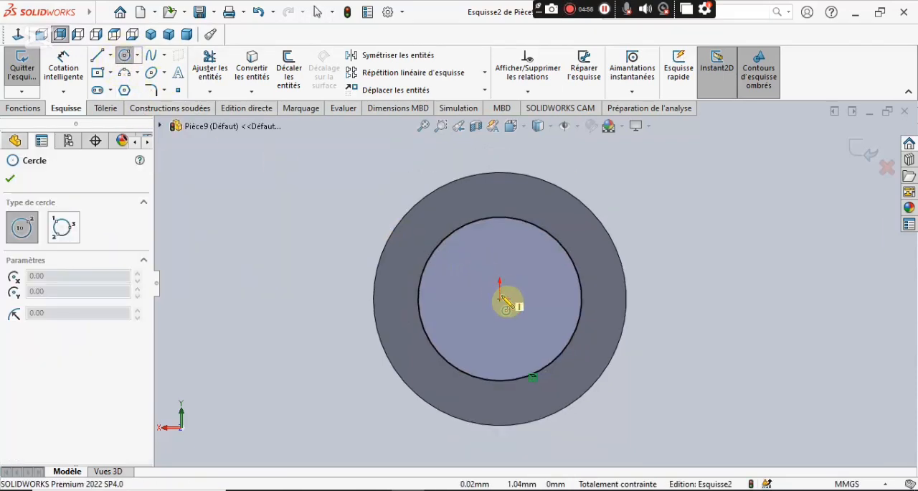
click(500, 299)
click(383, 203)
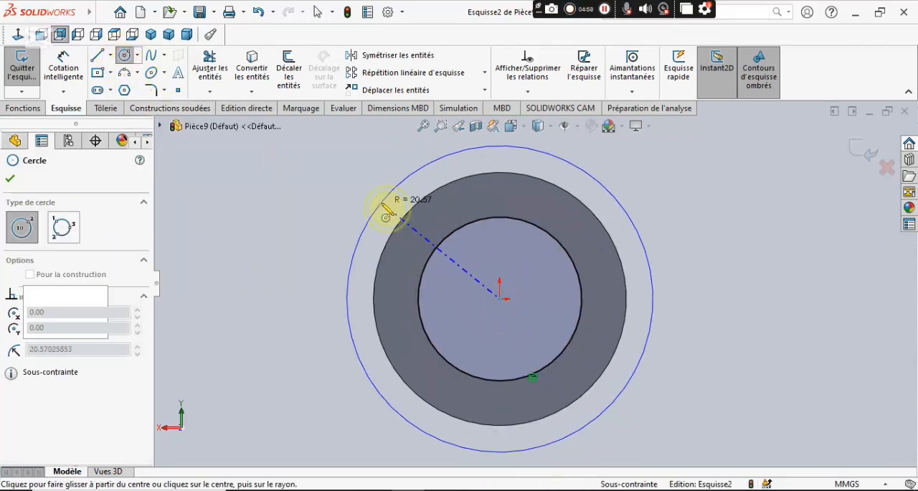
Check the flange radius in the PDF drawing and dimension the outer circle's diameter as 22*2, giving 44 mm.
click(378, 488)
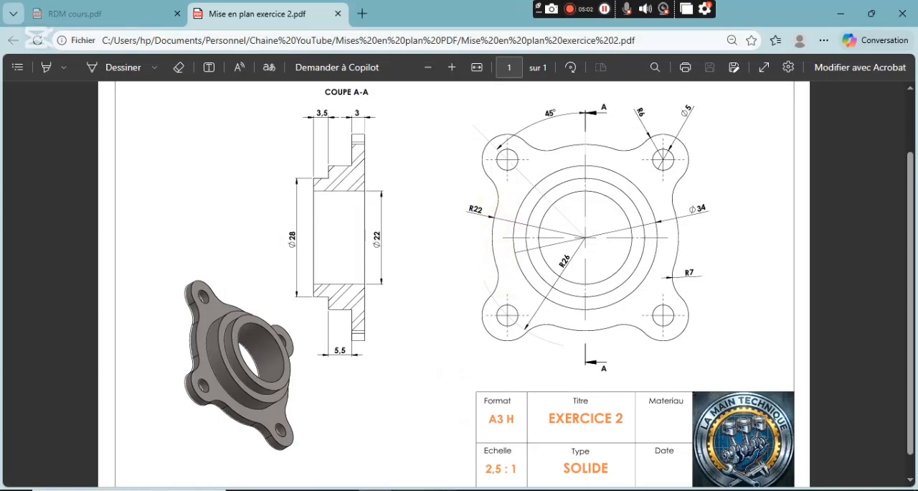
click(419, 490)
click(62, 68)
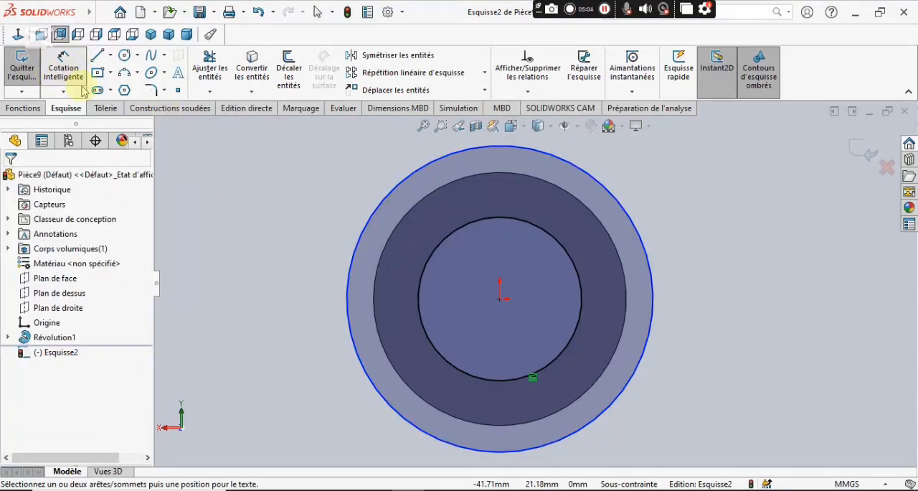
click(354, 252)
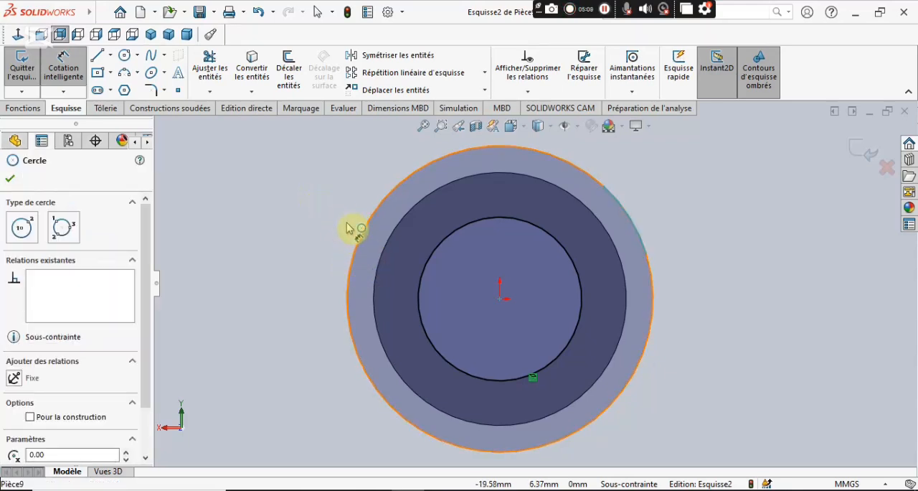
click(363, 234)
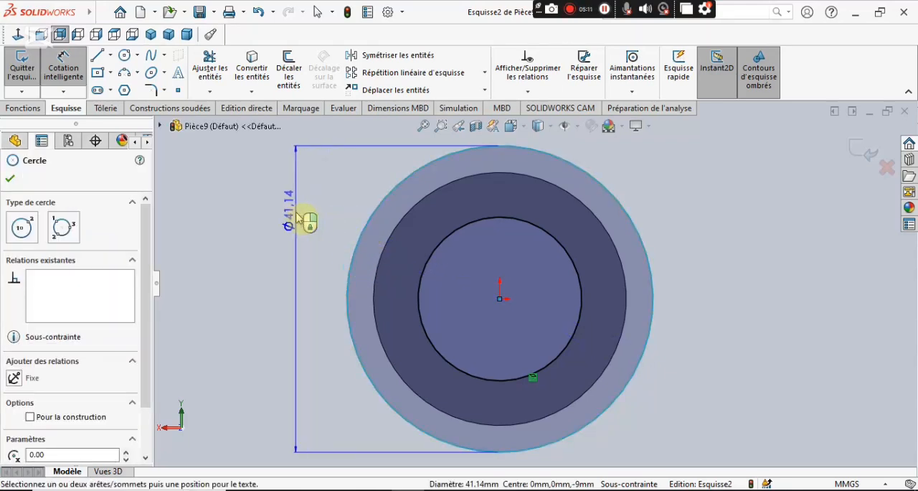
click(296, 219)
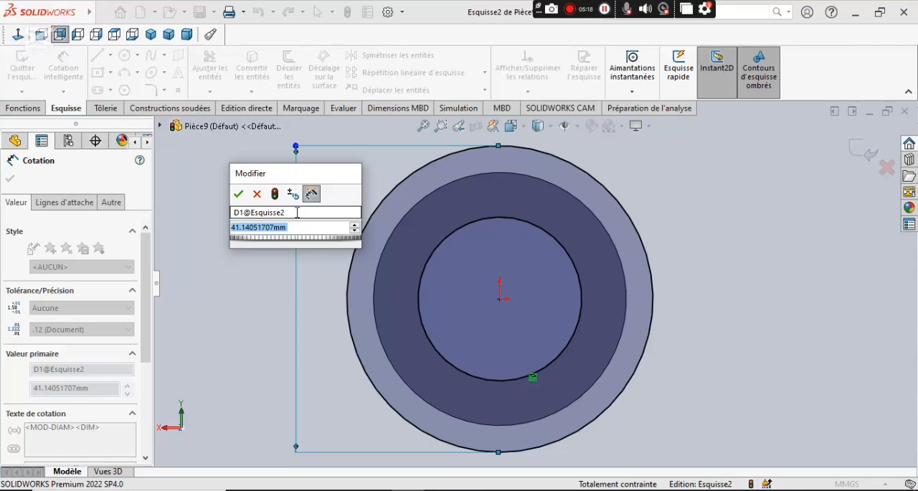
text(22*2)
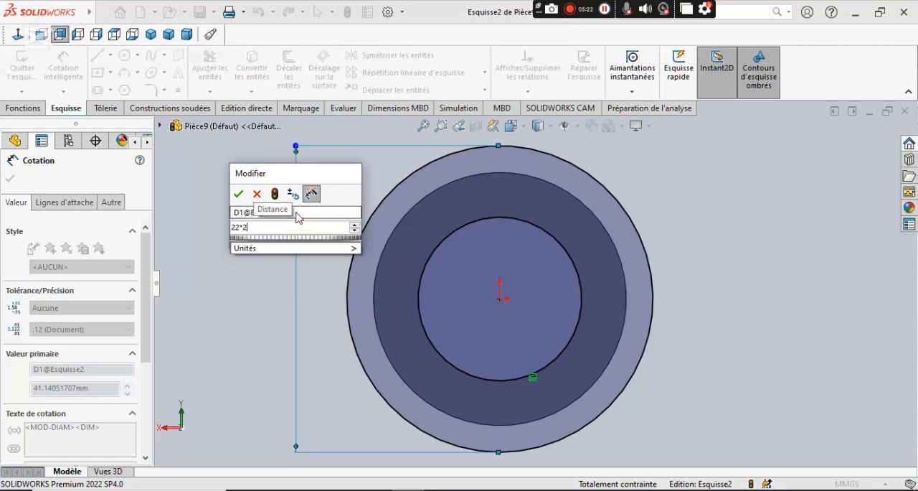
key(Return)
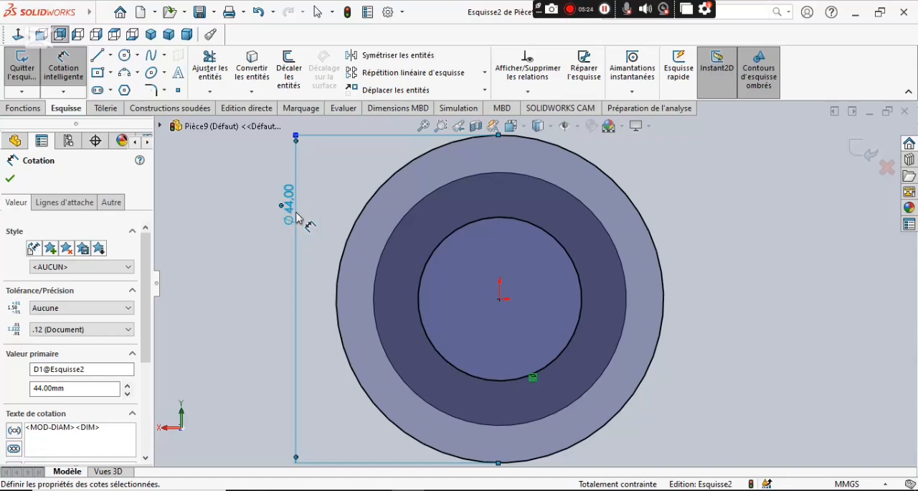
click(12, 179)
Consult the PDF drawing, then sketch a construction circle centered on the origin, larger than the 44 mm circle.
key(alt+Tab)
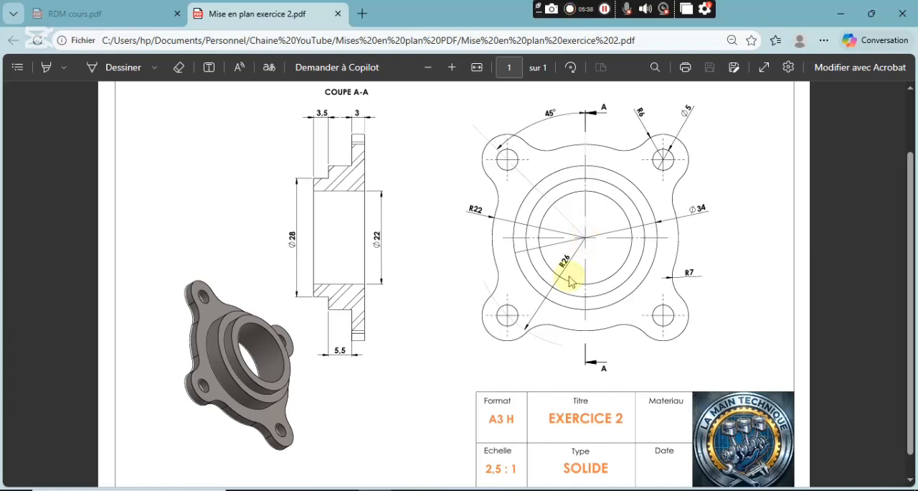
key(alt+Tab)
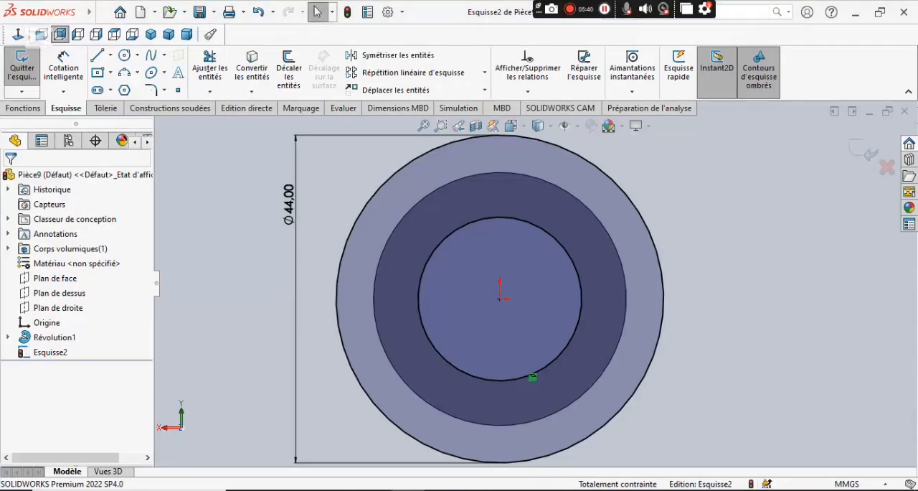
scroll(491, 314, up, 4)
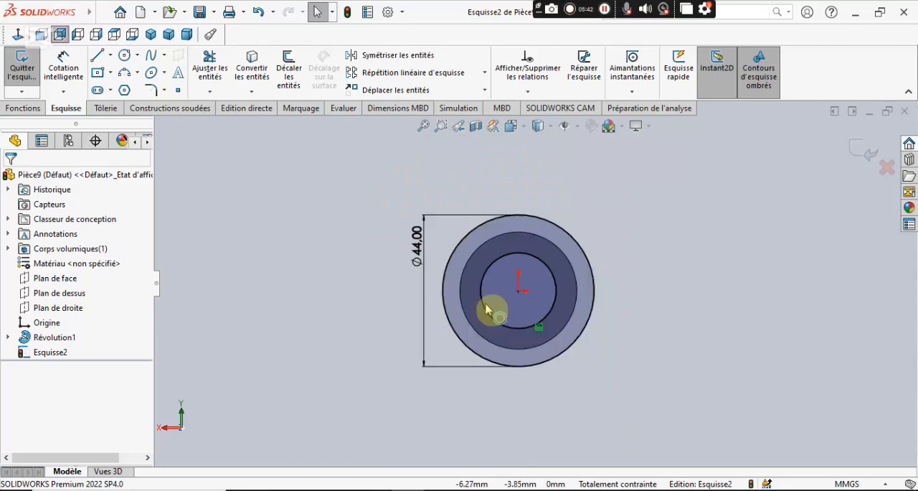
click(125, 56)
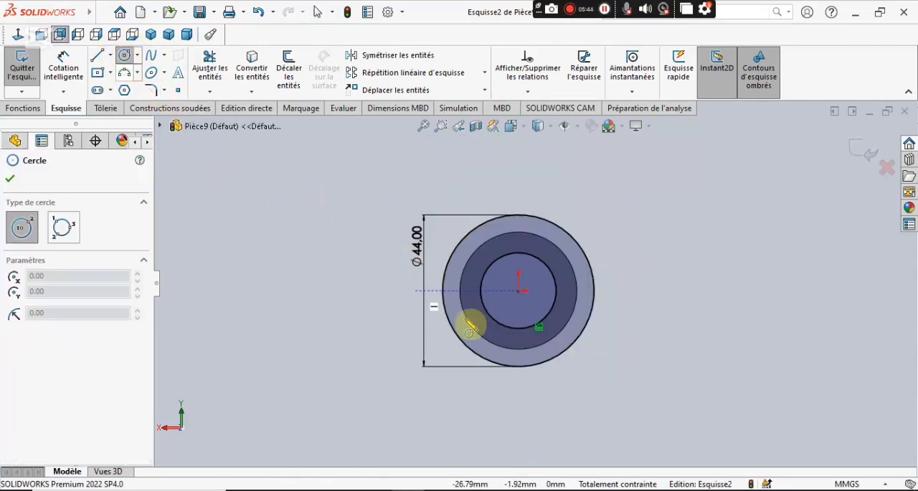
scroll(538, 304, down, 4)
click(532, 271)
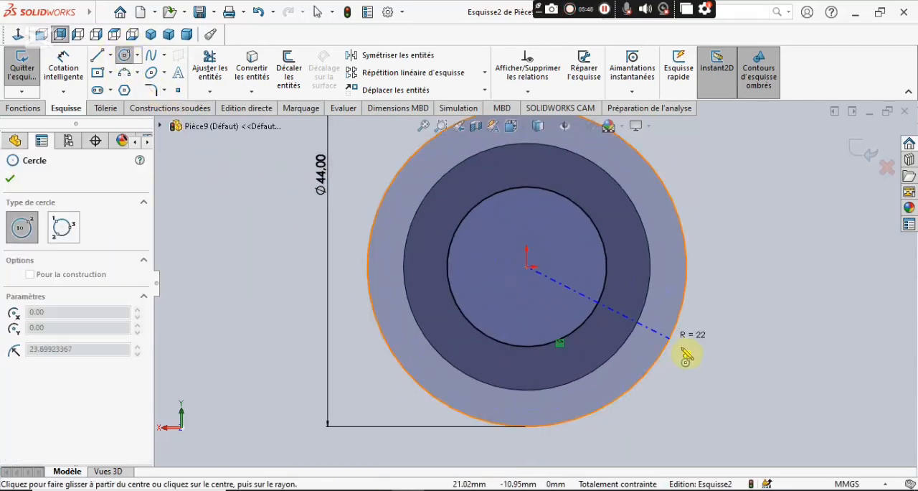
click(706, 373)
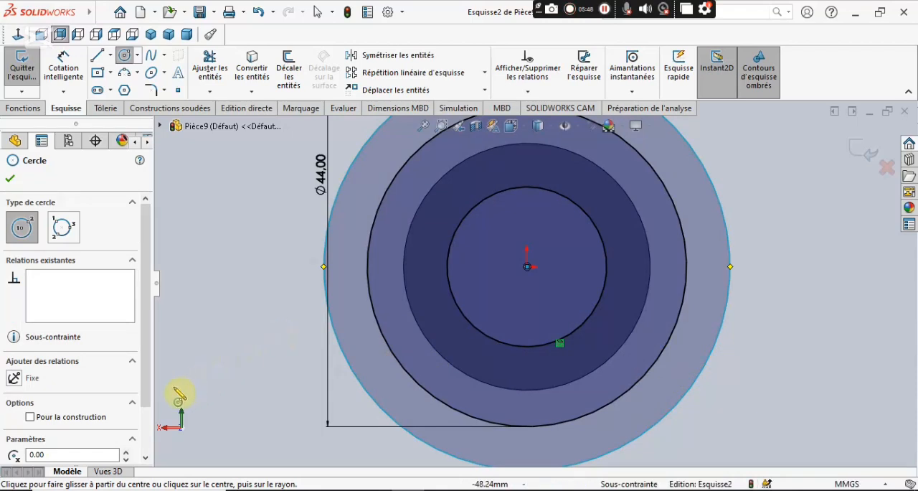
click(29, 417)
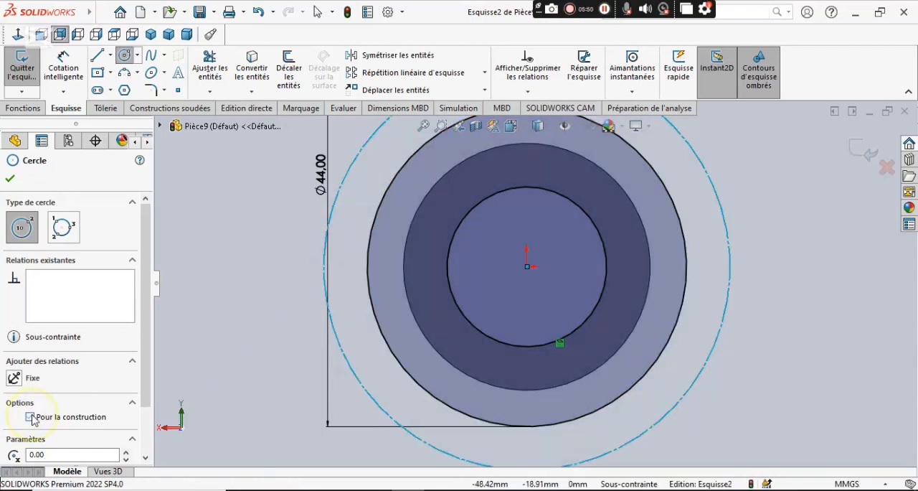
click(10, 180)
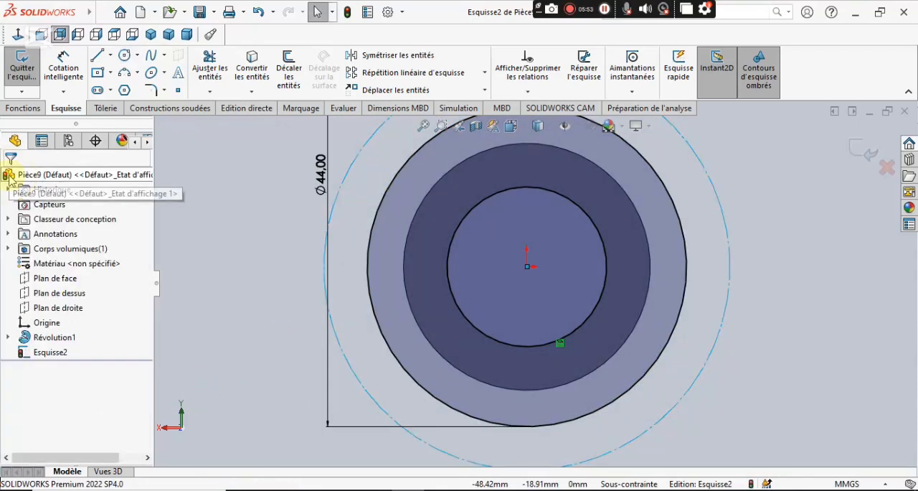
Check the bolt-circle radius in the PDF drawing and dimension the construction circle's diameter as 26*2, giving 52 mm.
click(76, 70)
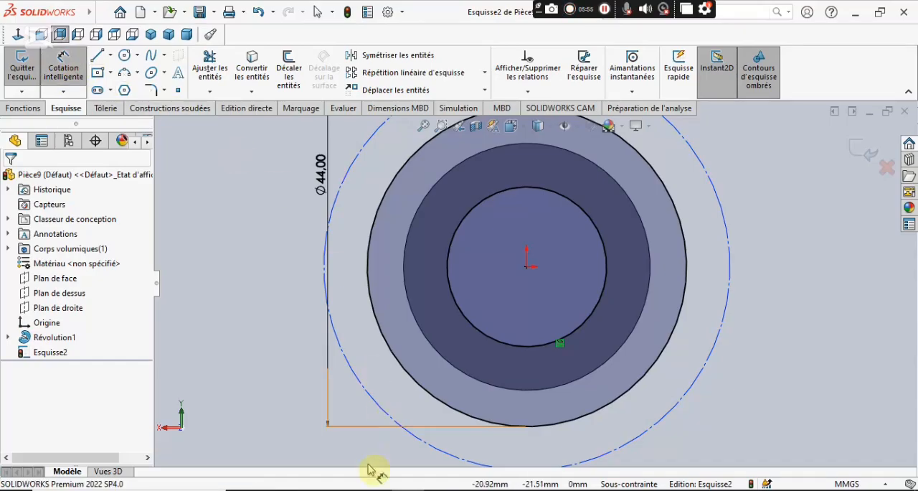
click(376, 490)
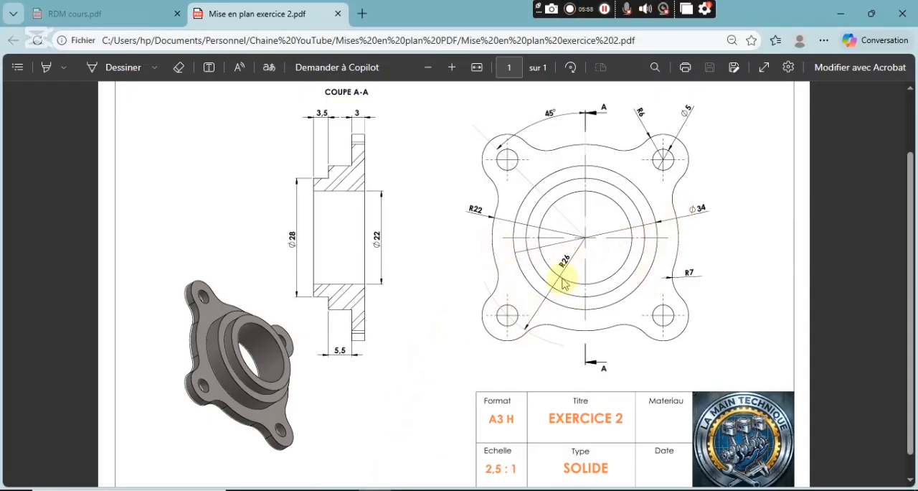
click(415, 488)
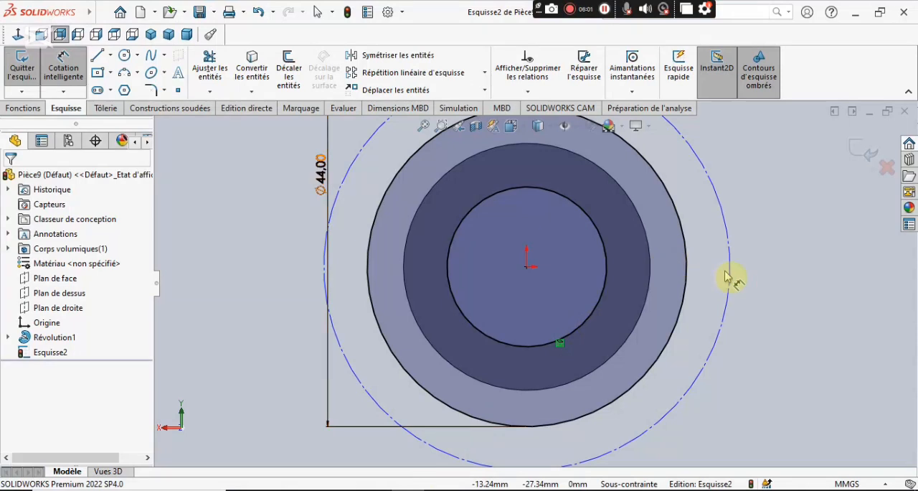
click(746, 267)
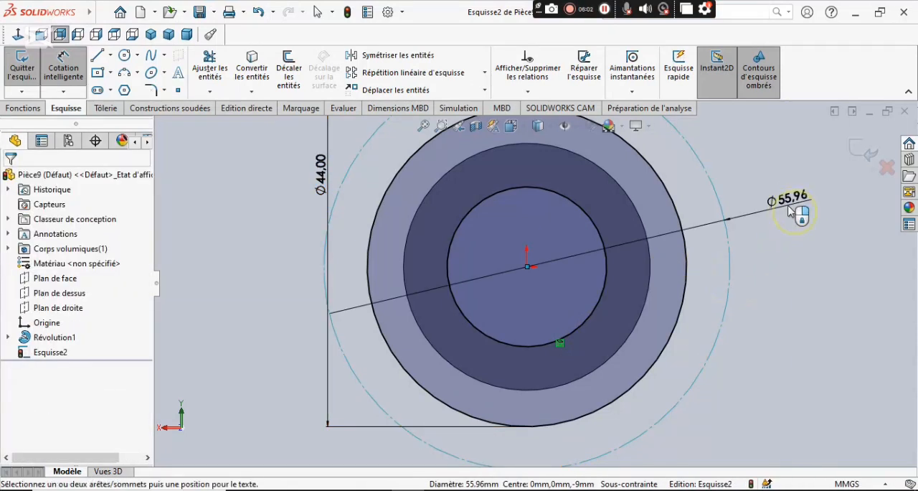
click(748, 271)
text(28*2)
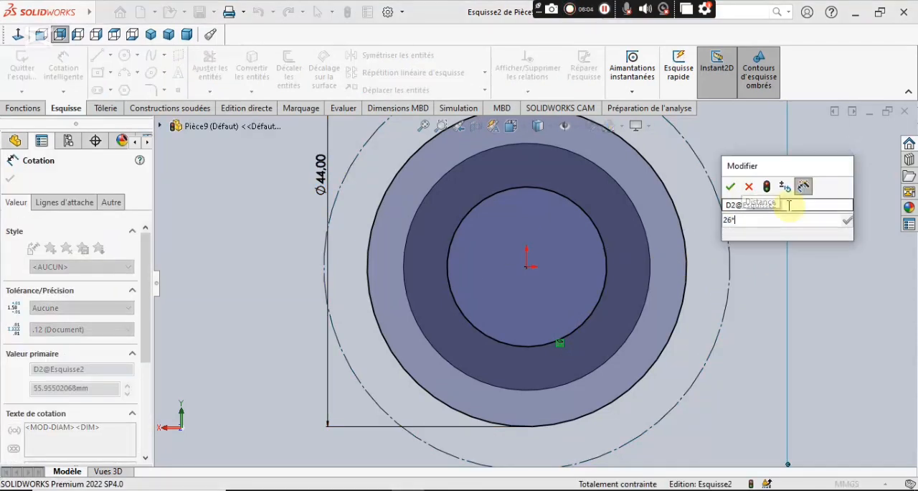
key(Return)
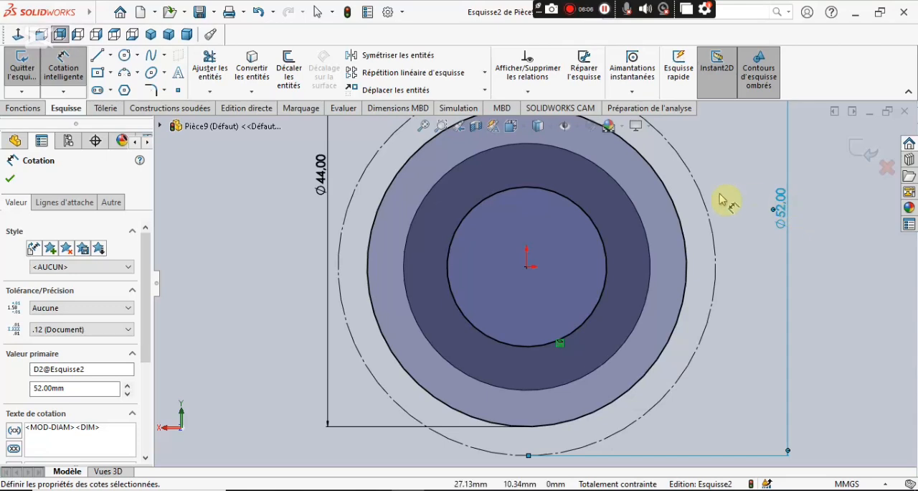
Sketch a vertical construction line about 29.6 mm long from the origin upward, past the 52 mm construction circle.
scroll(684, 192, up, 1)
scroll(676, 185, down, 3)
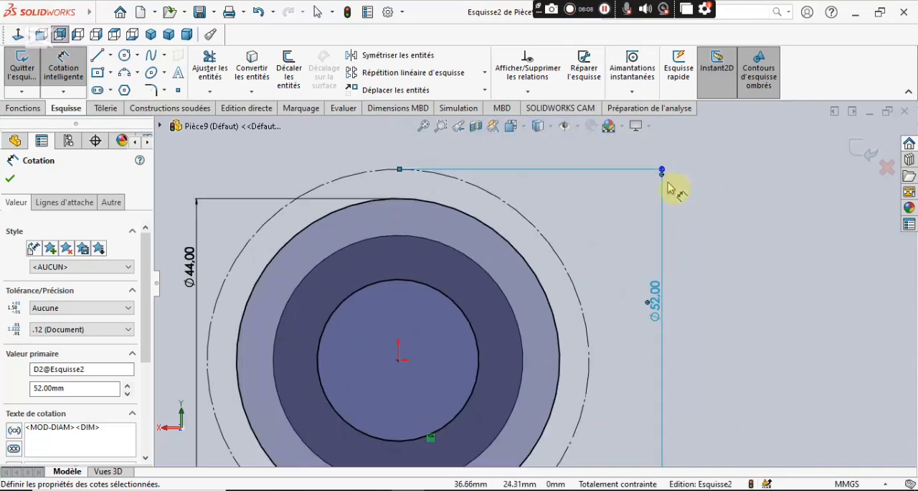
click(113, 55)
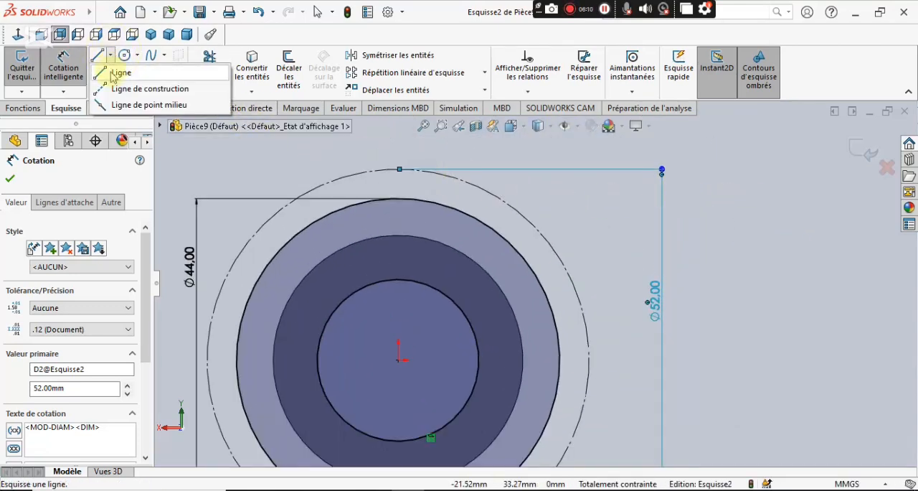
click(122, 85)
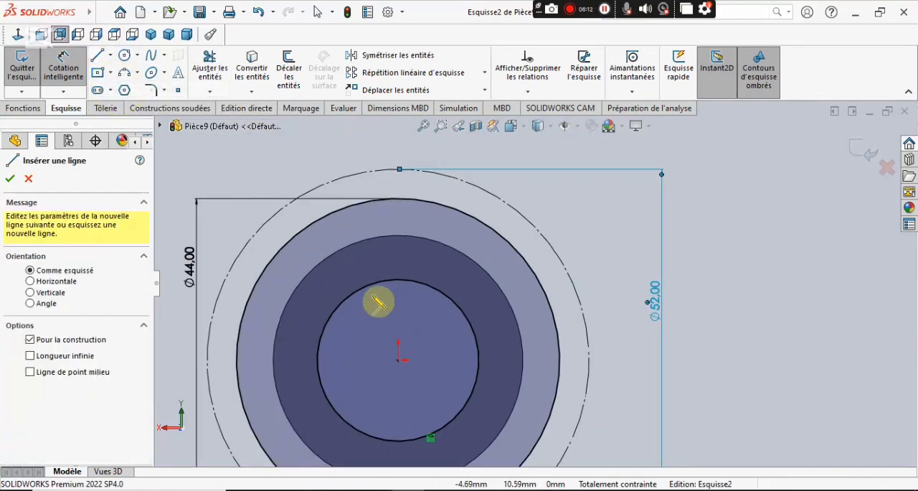
click(398, 359)
scroll(418, 273, up, 1)
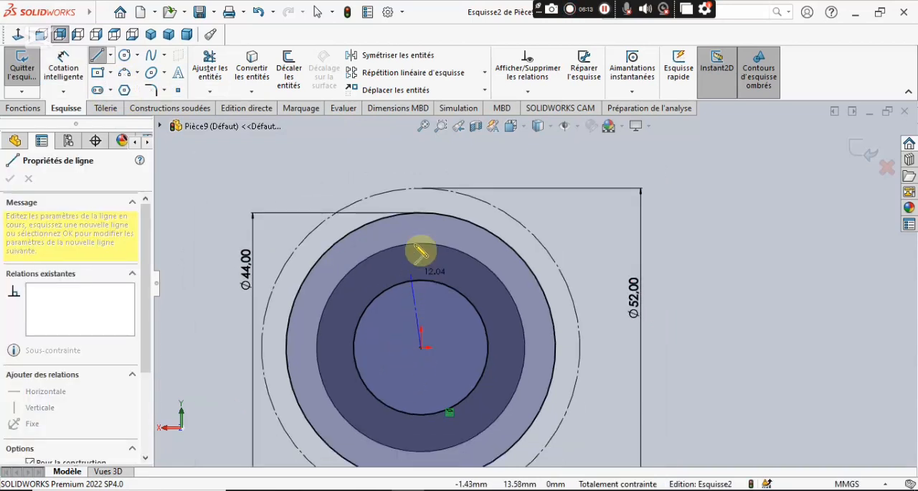
click(421, 188)
right_click(364, 163)
click(399, 166)
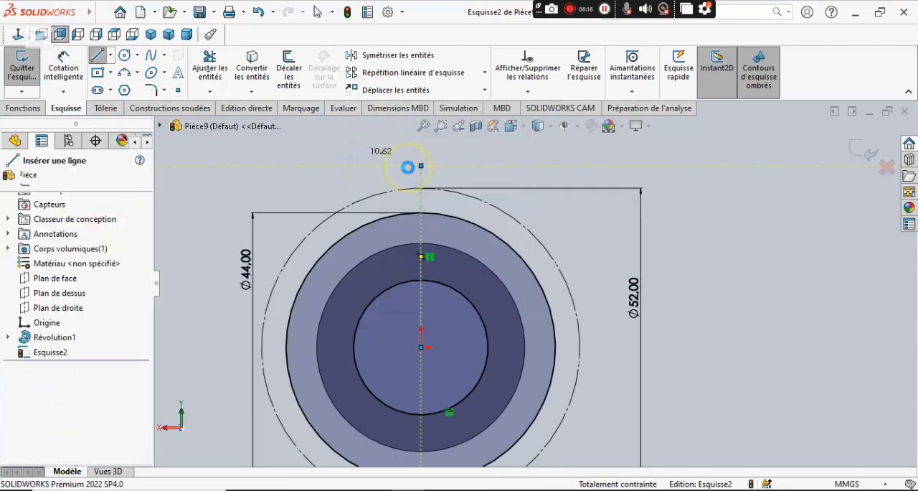
click(355, 160)
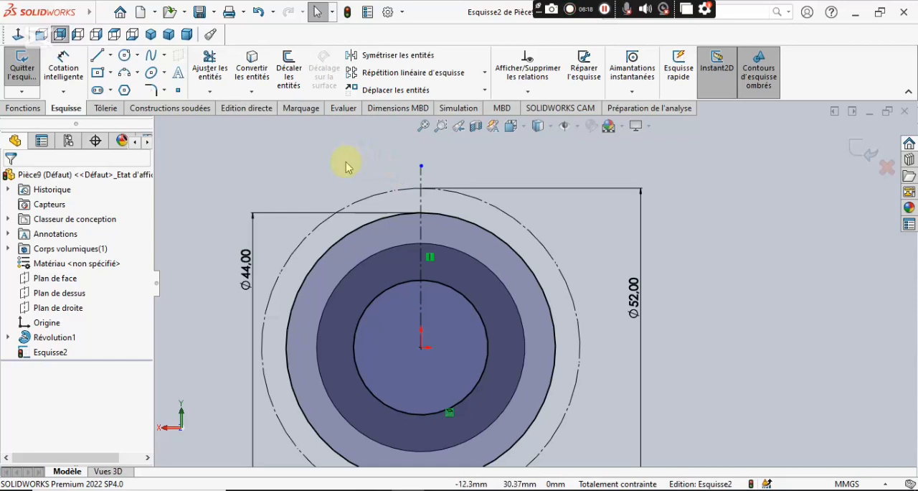
click(362, 248)
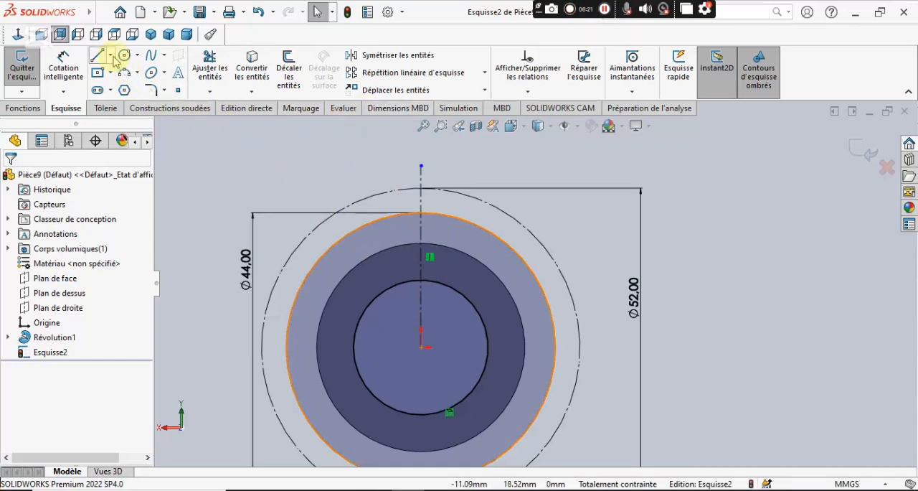
Sketch a slanted construction line about 36.3 mm long from the origin toward the upper left, past the construction circle.
click(111, 55)
click(120, 88)
click(421, 348)
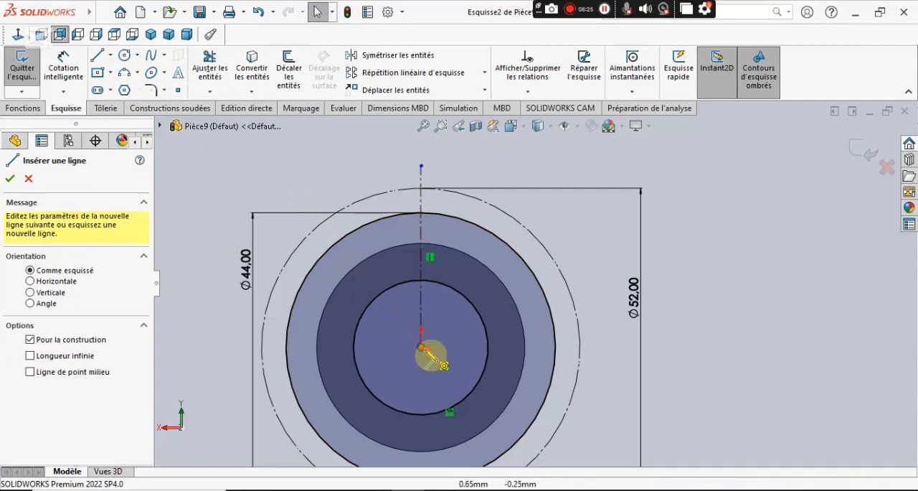
click(293, 166)
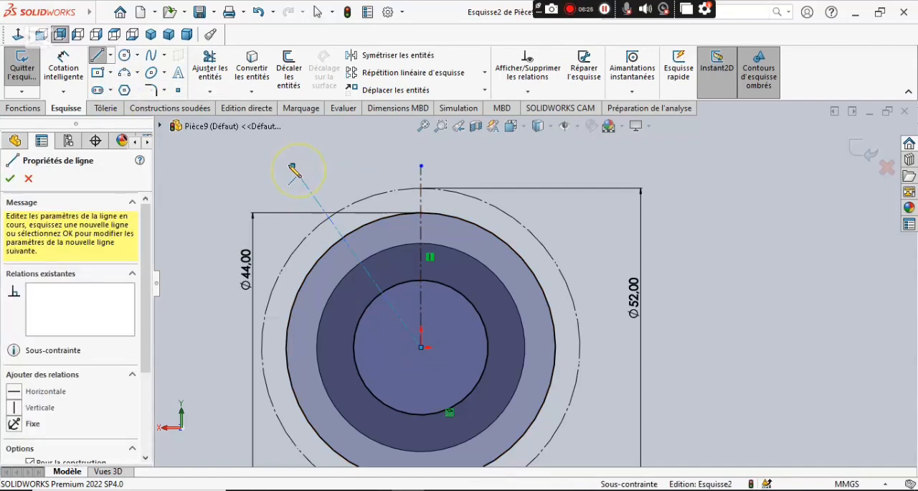
right_click(217, 188)
click(248, 186)
Check the lobe angle in the PDF drawing and dimension the angle between the vertical and slanted construction lines as 45°.
key(alt+Tab)
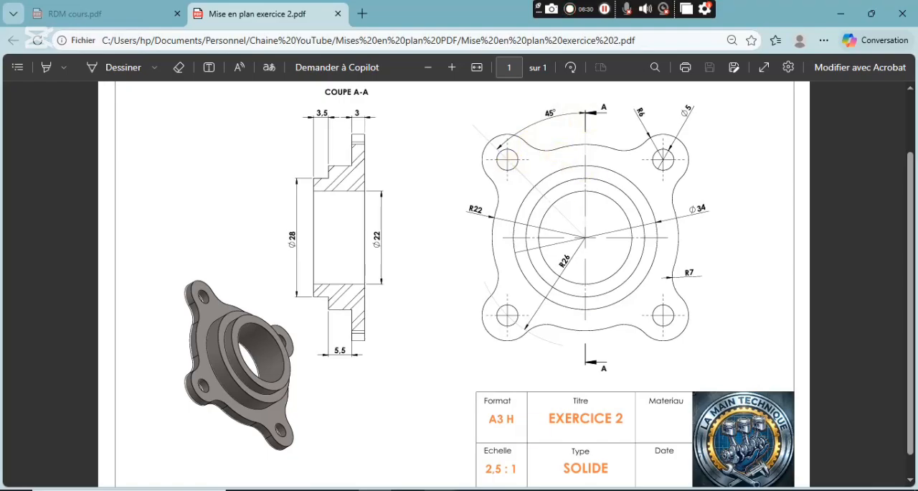
key(alt+Tab)
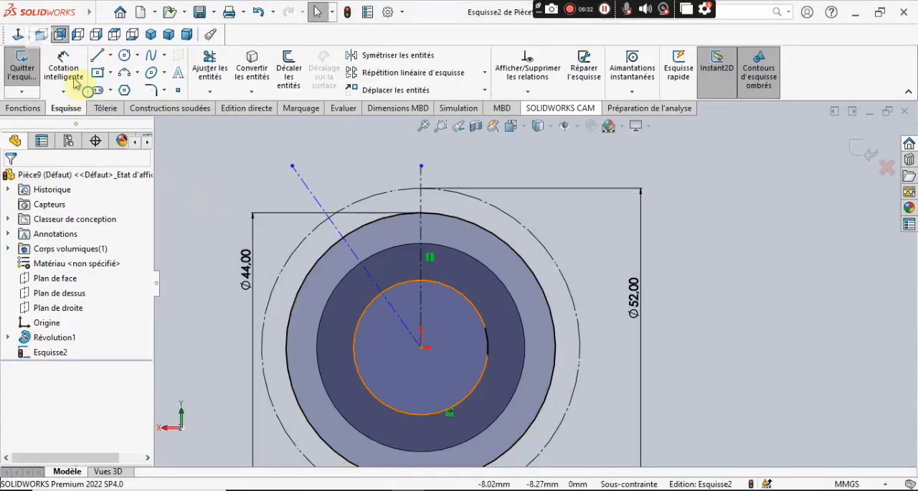
click(63, 63)
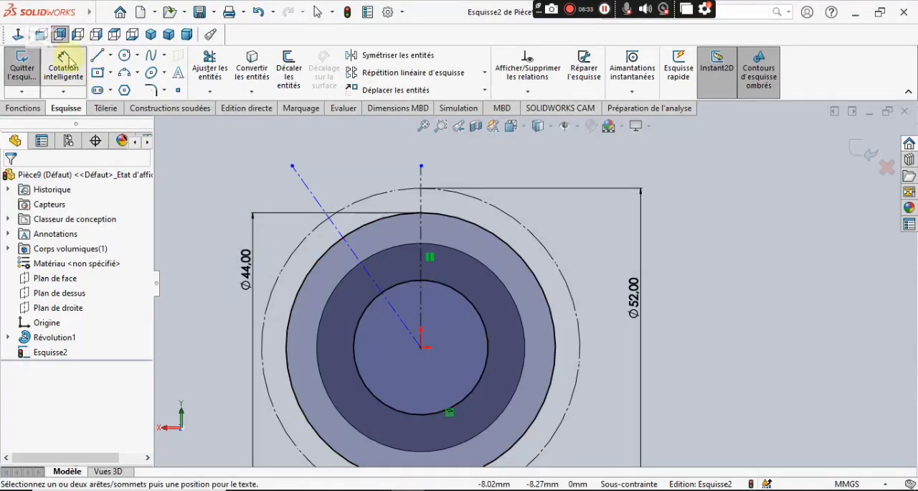
click(309, 194)
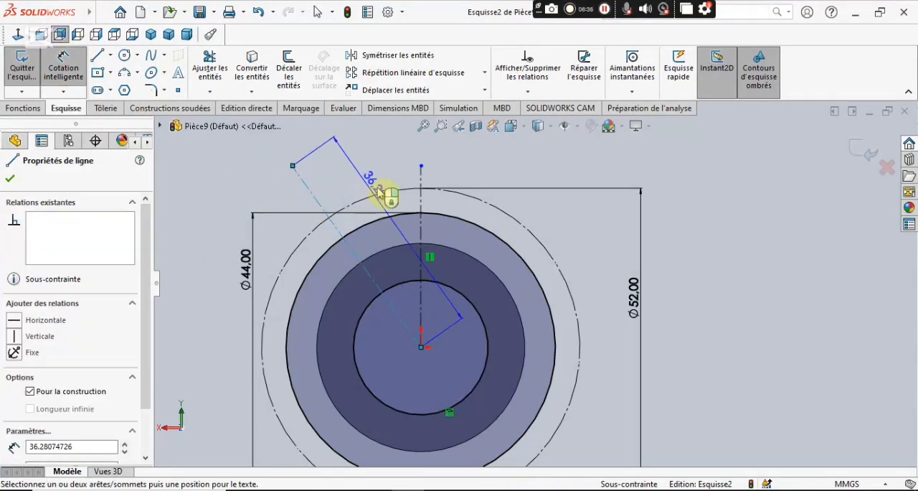
click(424, 182)
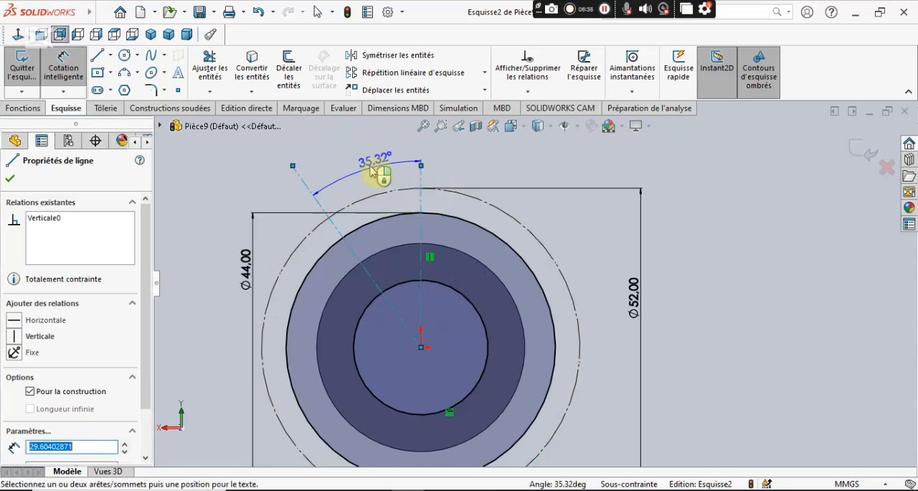
click(363, 172)
text(45)
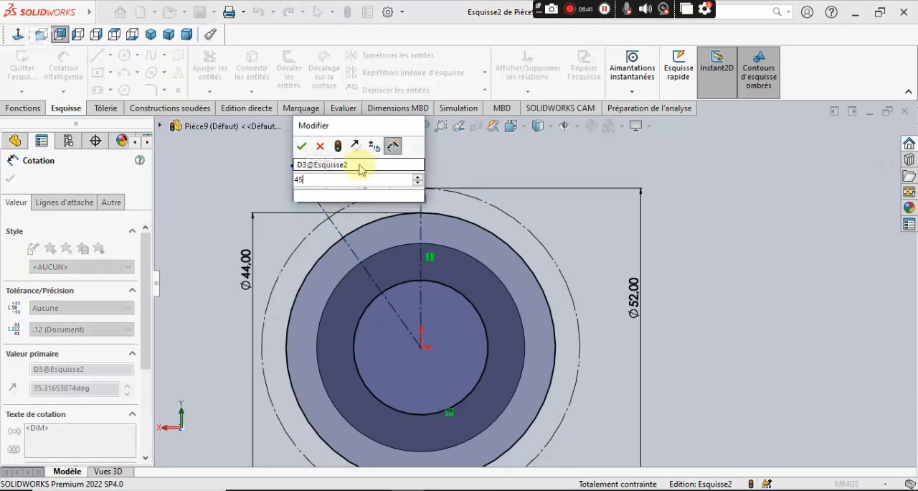
key(Return)
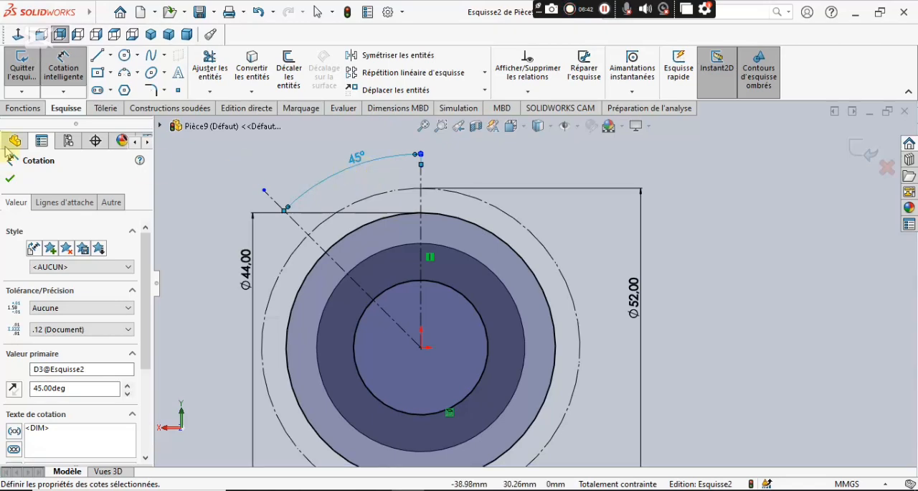
click(11, 181)
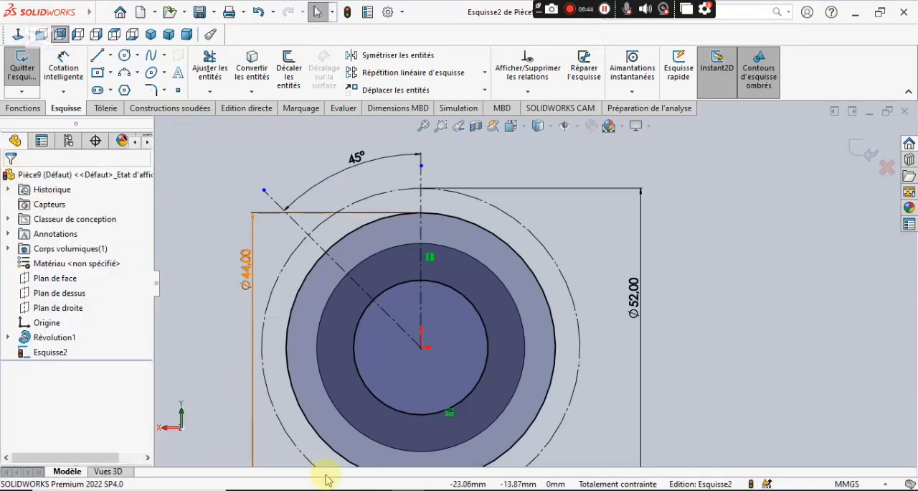
Consult the PDF drawing, then sketch concentric circles about 10 mm and 5 mm in diameter, centered on the slanted line outside the 52 mm circle.
click(394, 476)
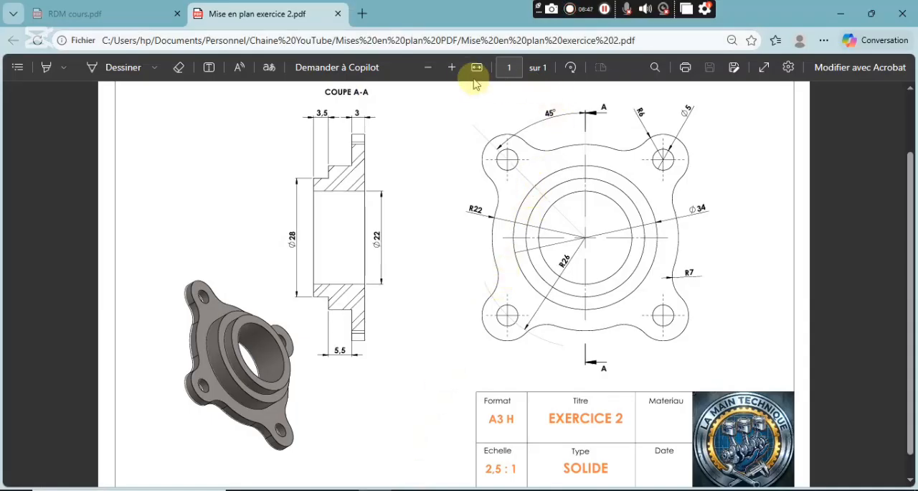
click(452, 68)
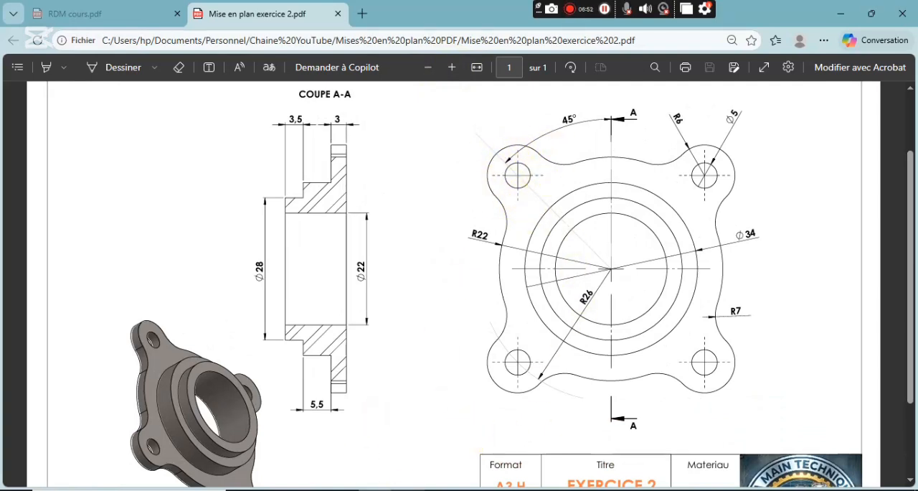
mouse_move(409, 490)
click(409, 490)
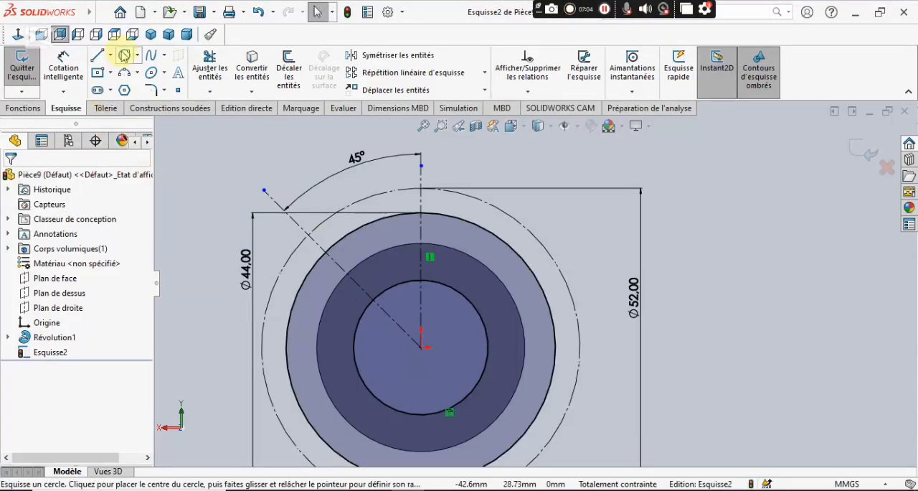
click(124, 55)
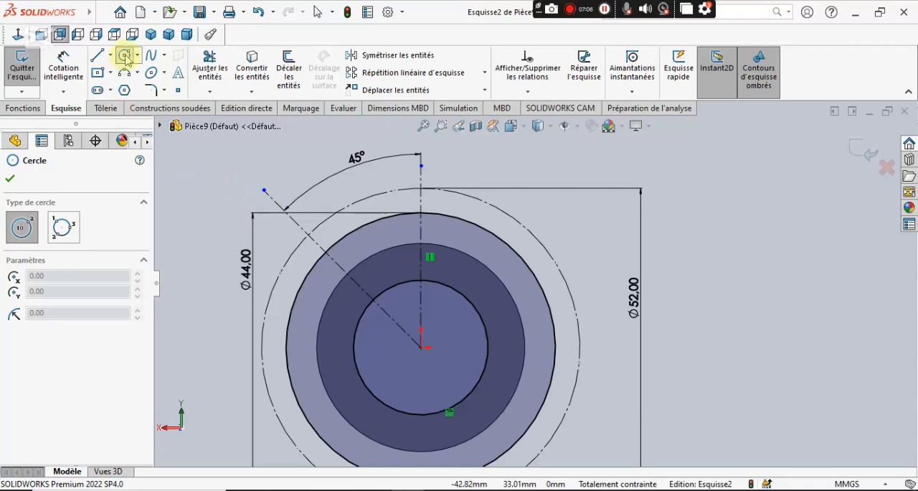
scroll(316, 221, down, 5)
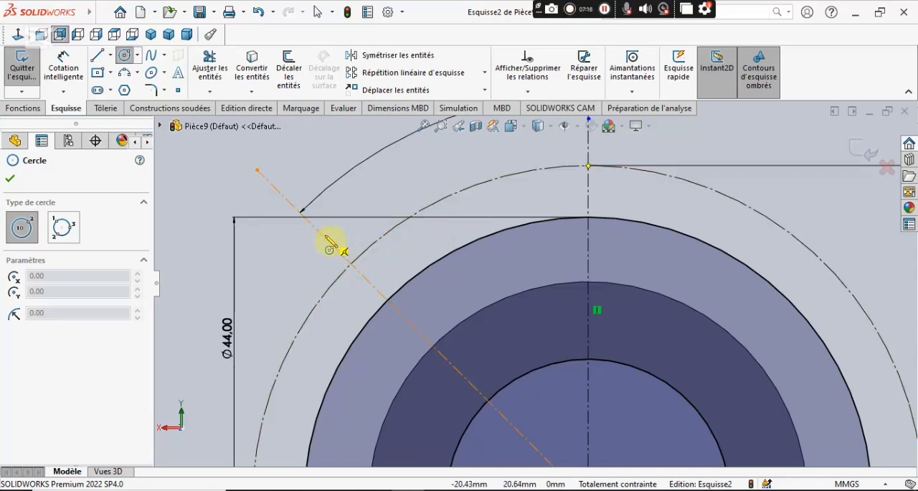
drag(315, 227, 252, 248)
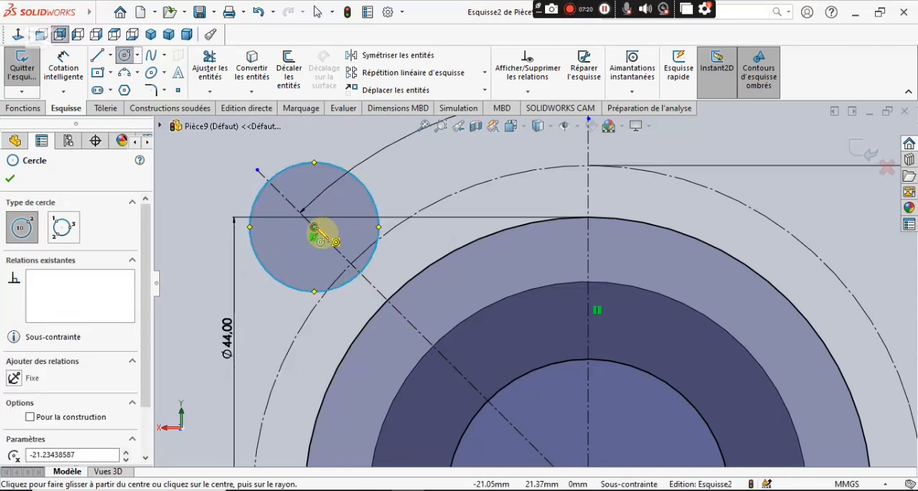
drag(314, 227, 297, 257)
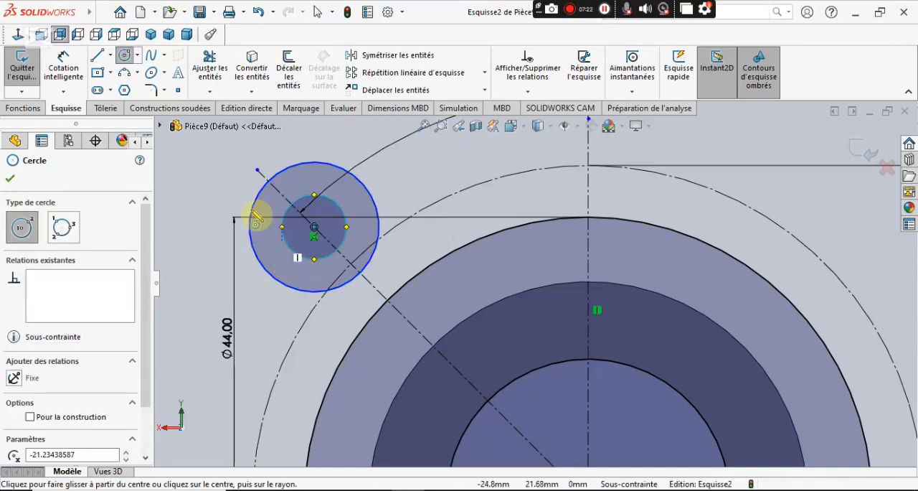
Dimension the inner of the two concentric circles on the slanted line with a diameter of 5 mm.
click(63, 69)
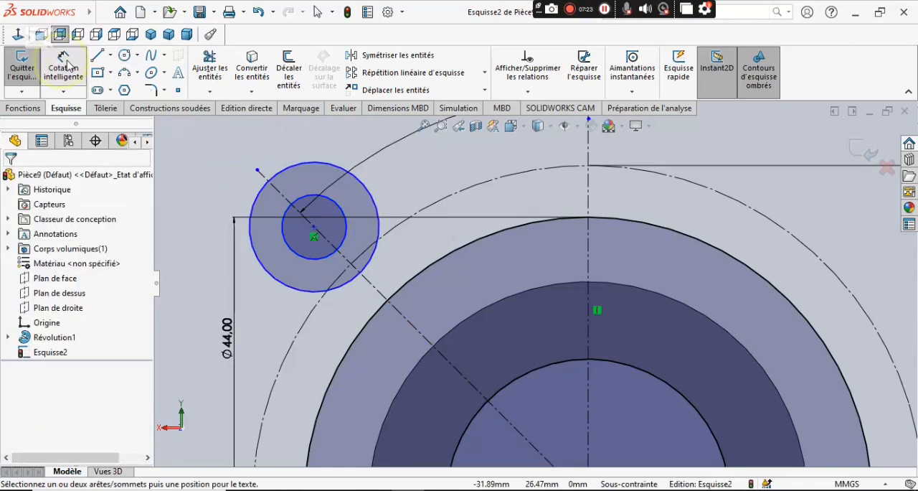
click(287, 213)
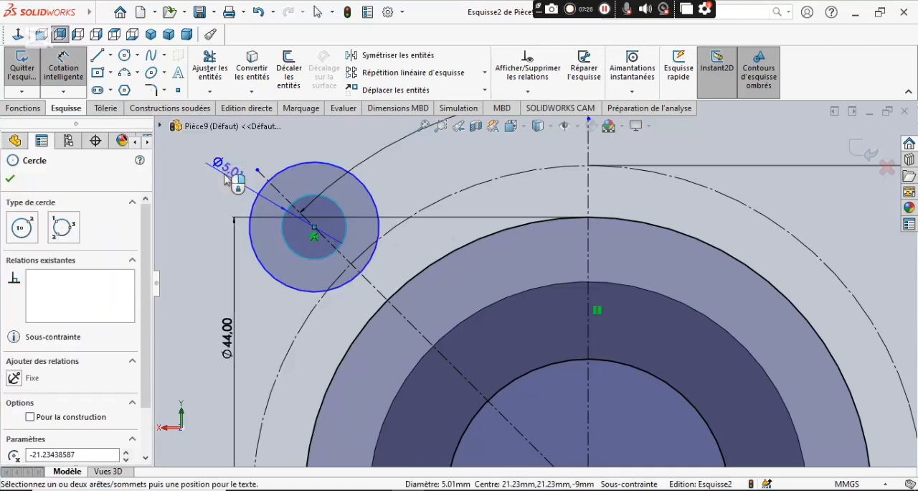
click(231, 181)
text(5)
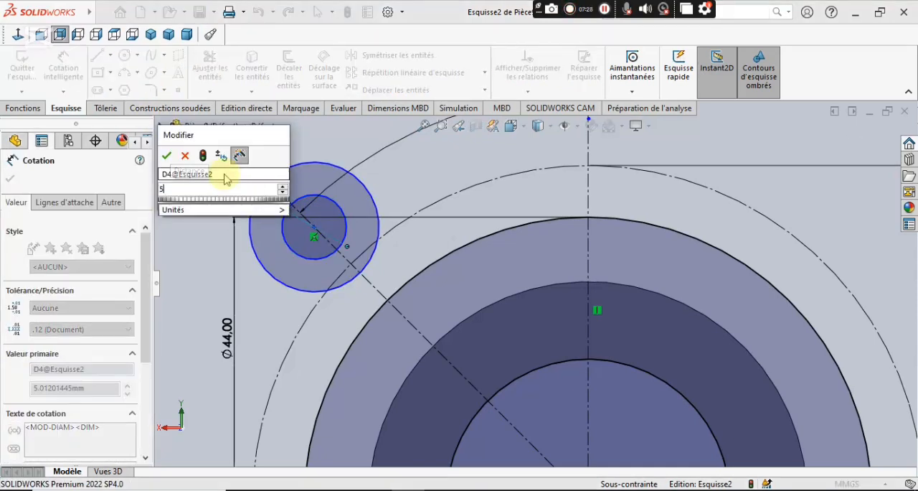
key(Return)
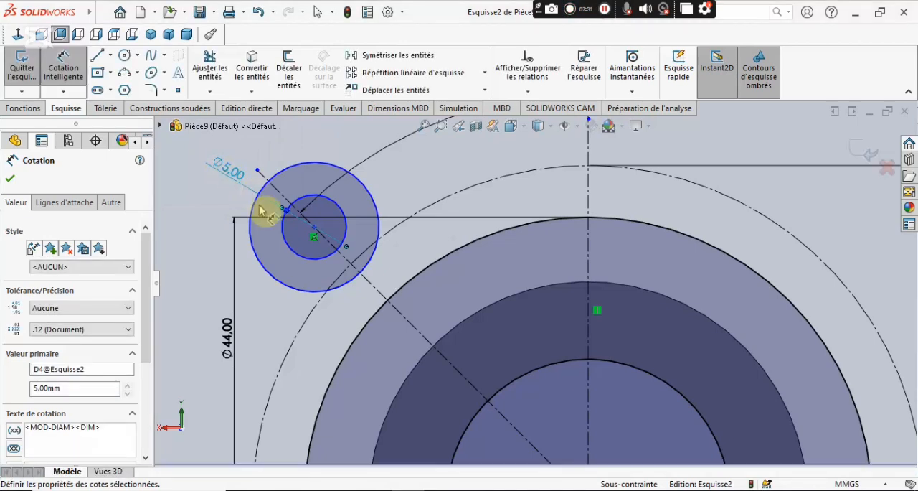
Dimension the outer of the two concentric circles on the slanted line with a diameter of 12 mm.
click(252, 211)
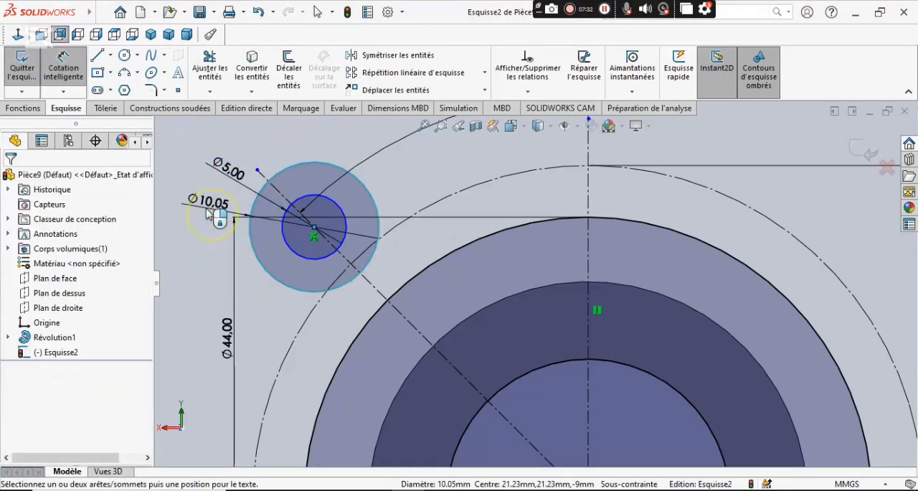
click(207, 207)
text(12)
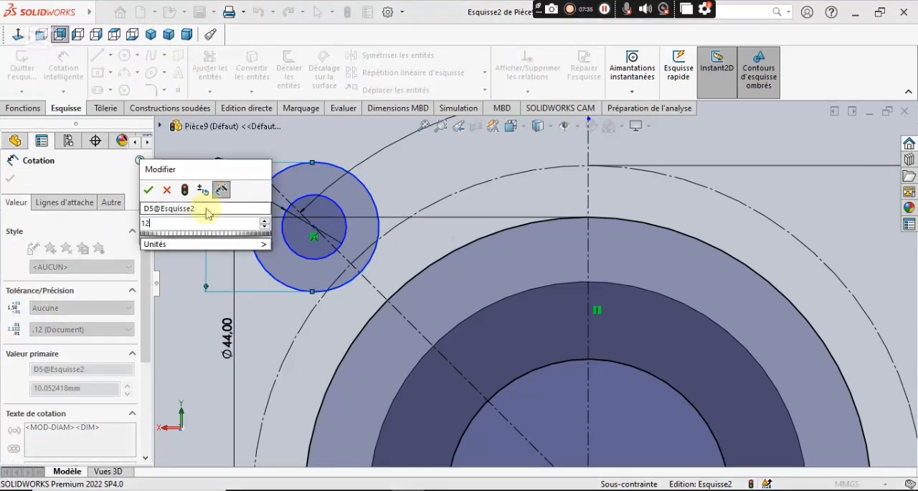
key(Return)
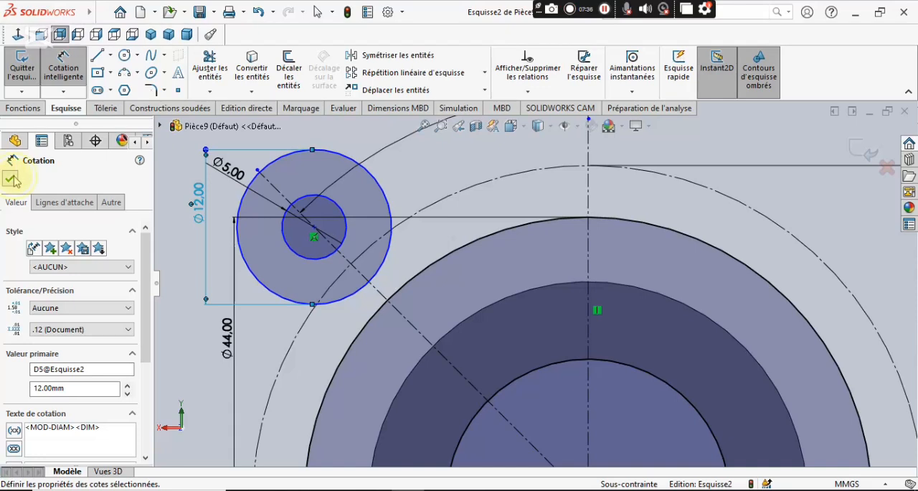
click(12, 180)
Add a coincident relation between the shared center of the 5 mm and 12 mm circles and the 52 mm construction circle.
click(315, 233)
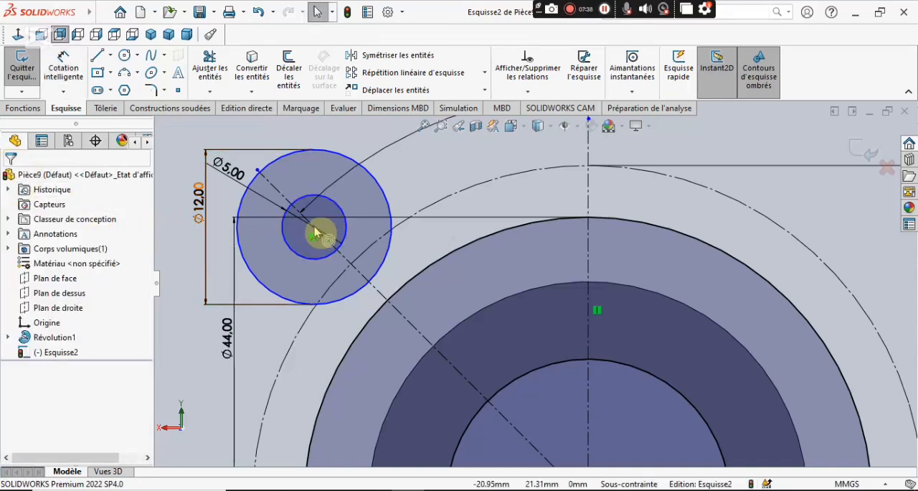
click(316, 231)
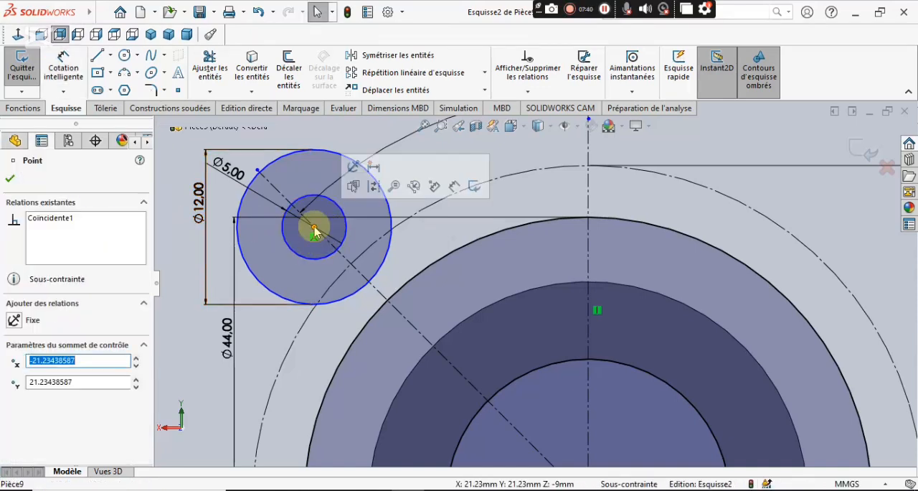
ctrl+click(430, 210)
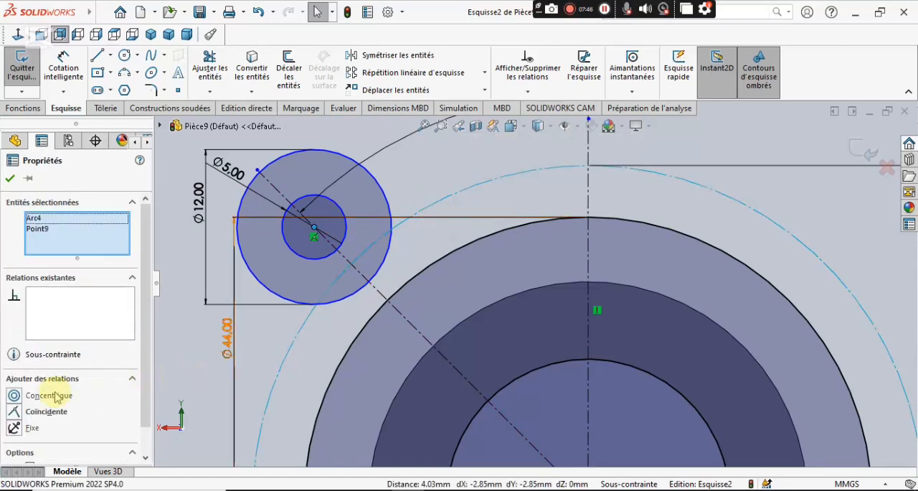
click(14, 412)
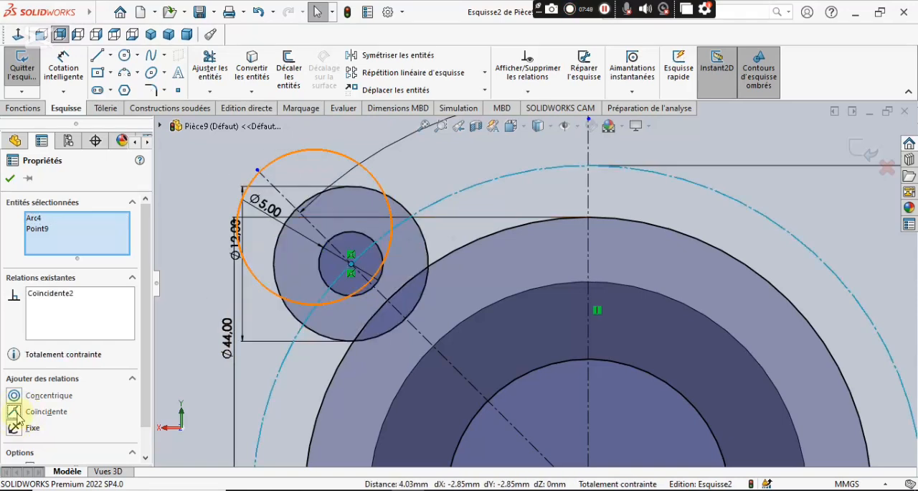
click(13, 178)
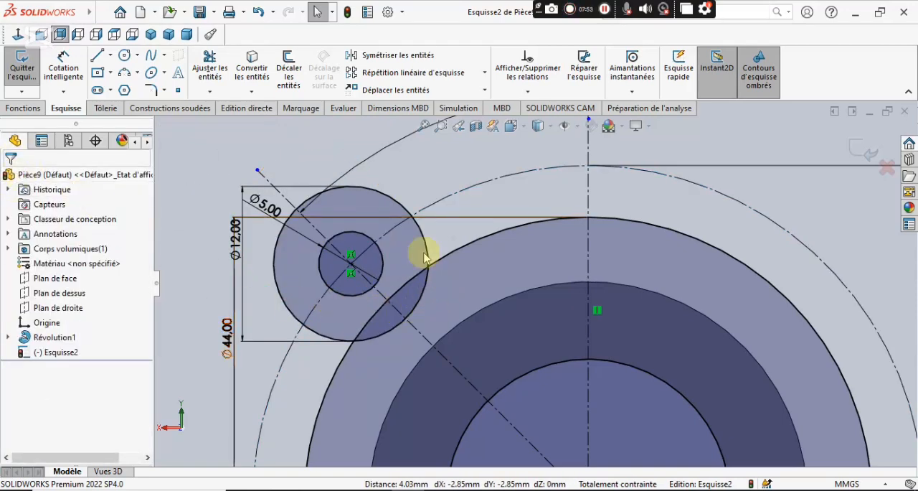
Move the 45°, 12 mm diameter and 5 mm diameter dimensions outward, clear of the lobe geometry.
scroll(431, 345, up, 3)
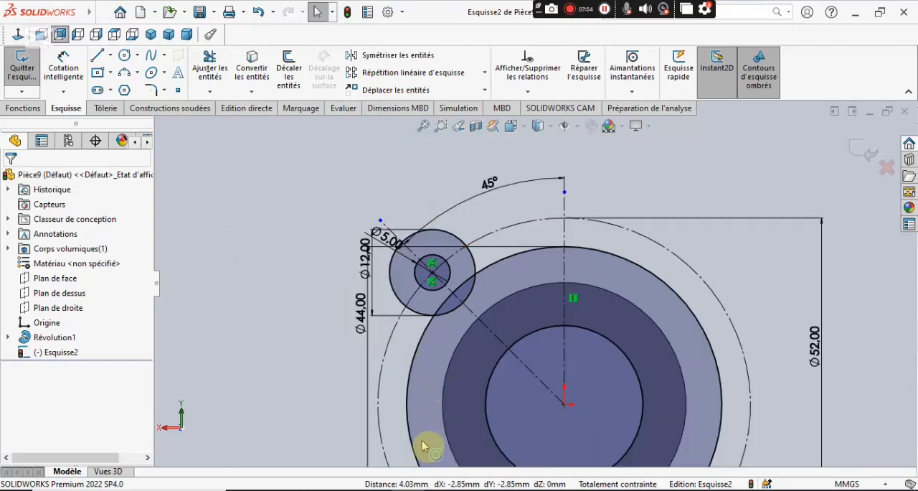
scroll(512, 188, down, 3)
scroll(503, 188, down, 1)
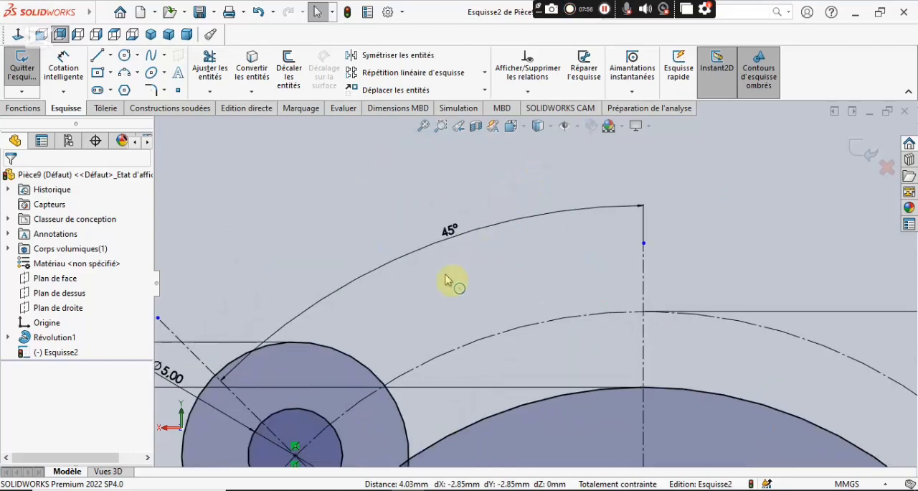
scroll(447, 275, up, 2)
drag(477, 250, 351, 81)
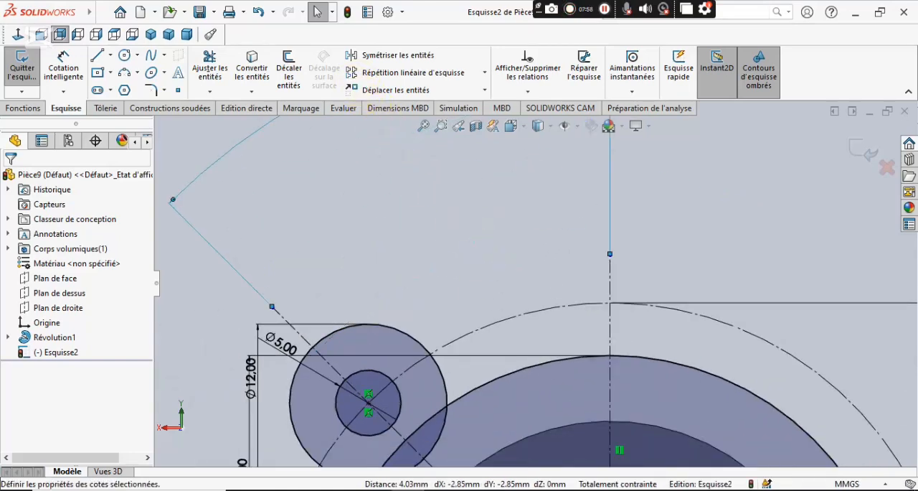
scroll(410, 287, up, 3)
drag(397, 329, 219, 316)
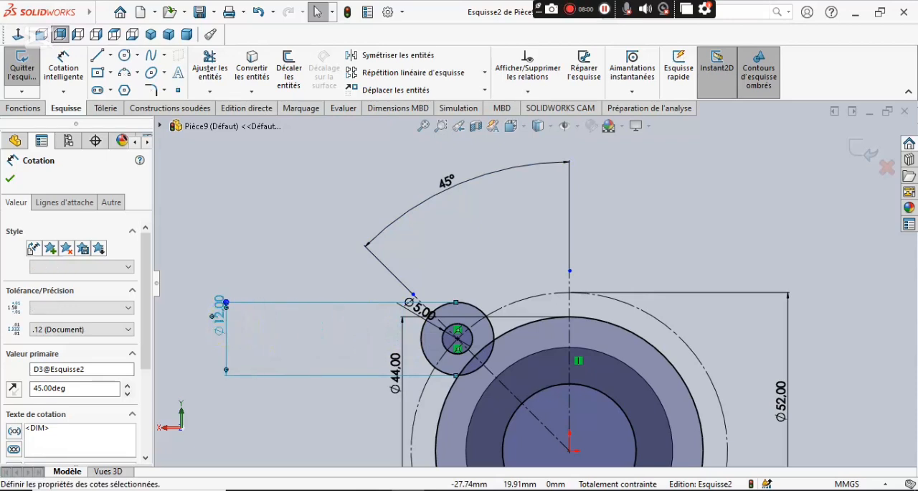
drag(427, 312, 311, 228)
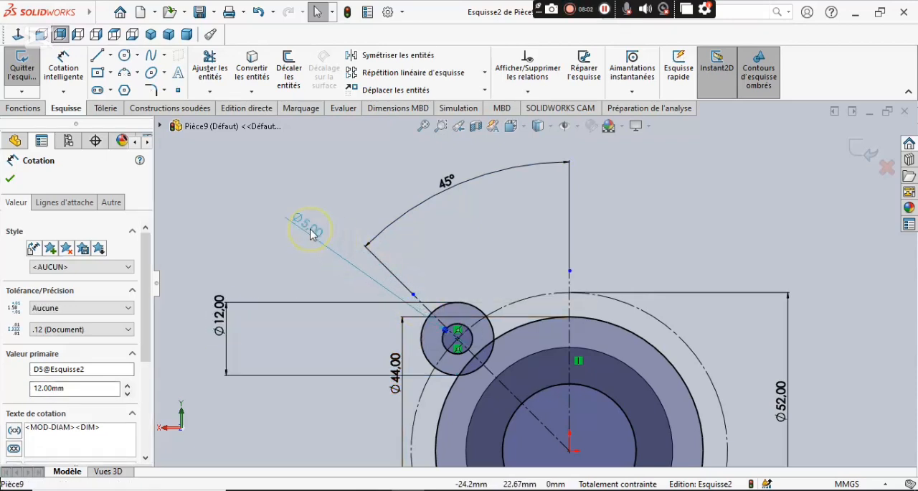
Hide the sketch dimensions in the graphics area.
click(578, 127)
click(566, 260)
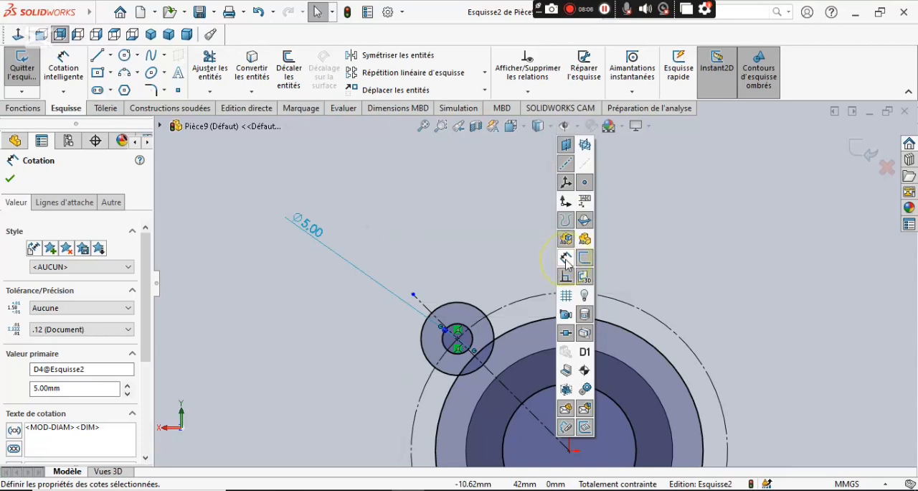
scroll(517, 329, down, 5)
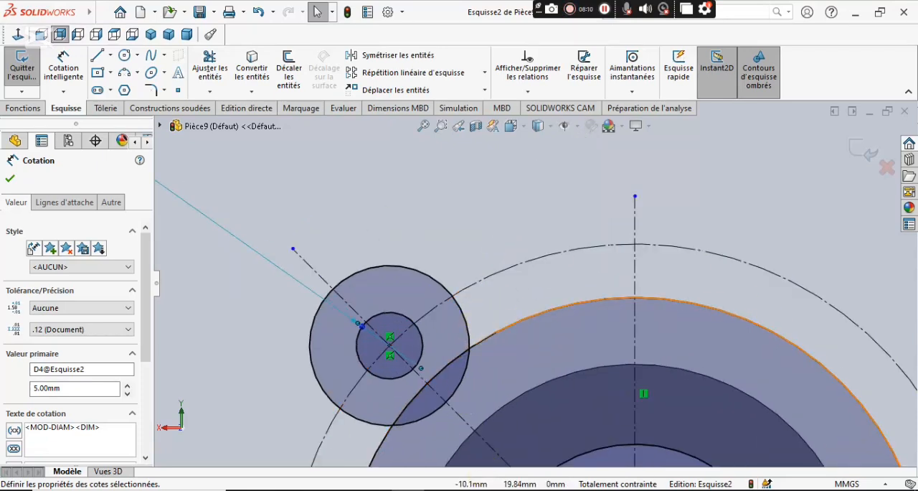
Consult the PDF drawing, then sketch a circle about 9.7 mm in diameter in the free area above the lobe circles and the flange.
key(alt+Tab)
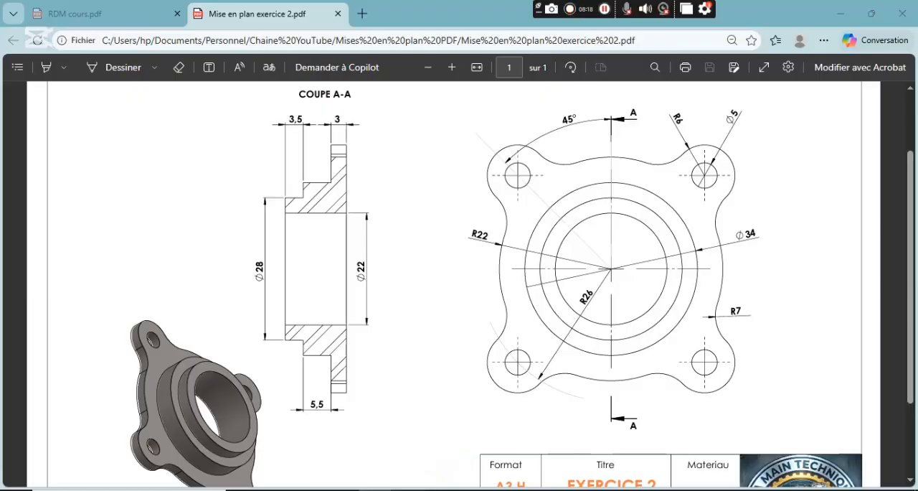
click(440, 489)
scroll(559, 223, up, 3)
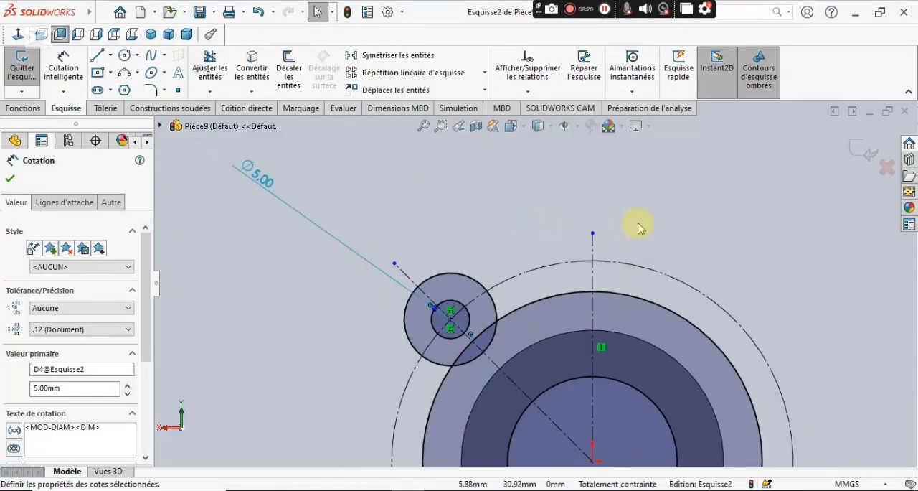
scroll(640, 227, down, 1)
click(125, 55)
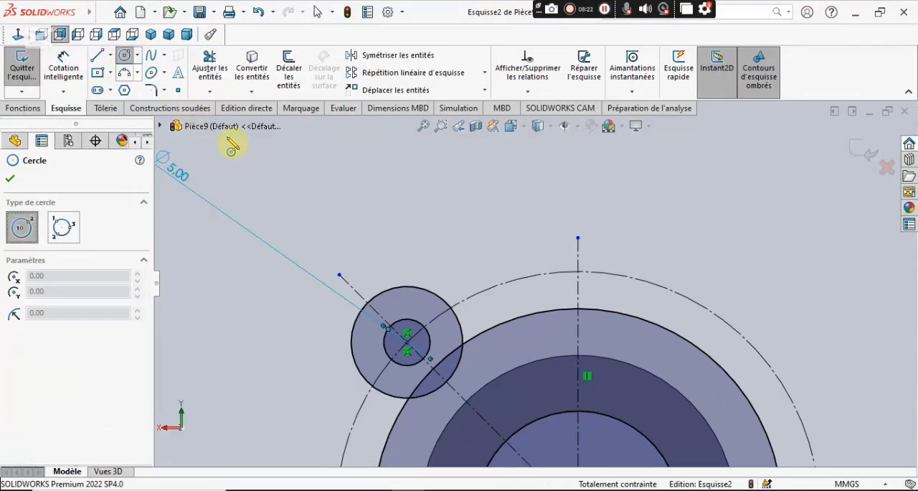
click(479, 194)
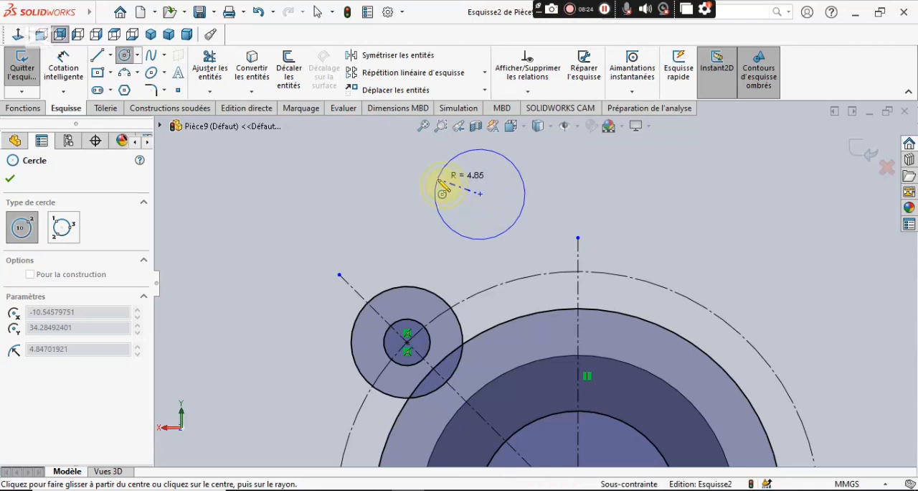
click(438, 180)
Dimension the free circle above the flange with a diameter of 14 mm.
click(63, 66)
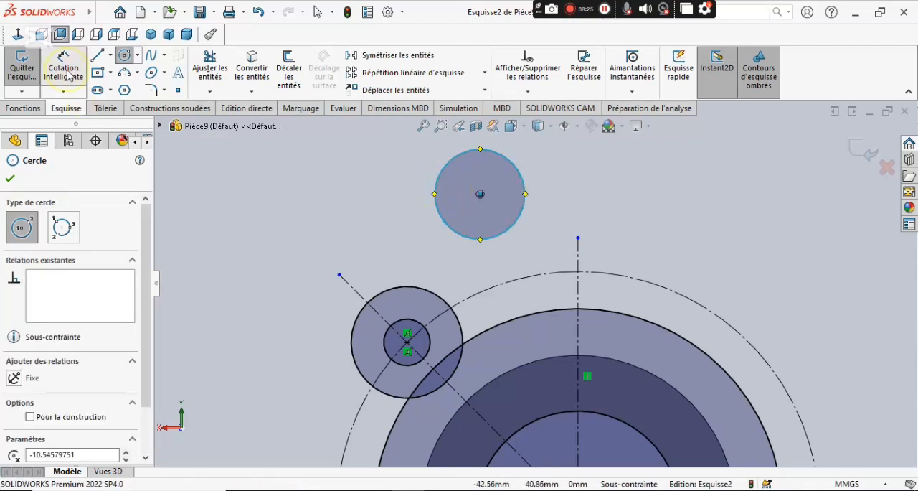
click(438, 198)
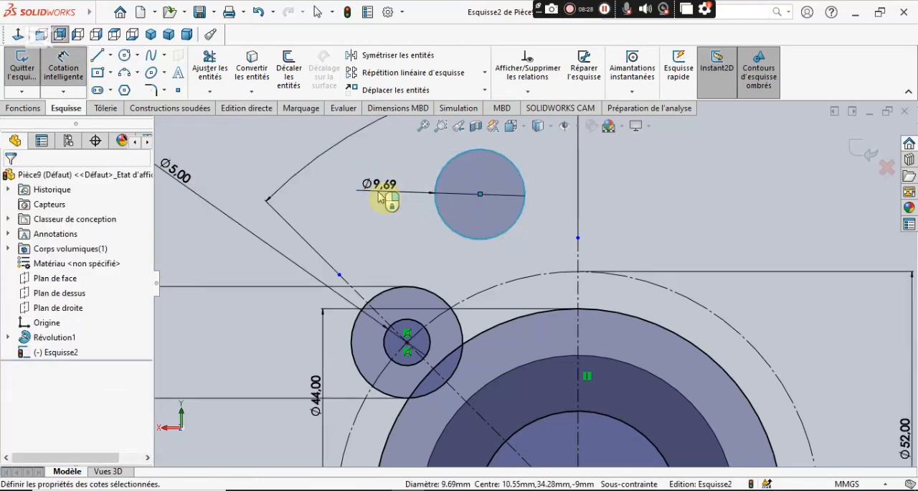
click(379, 192)
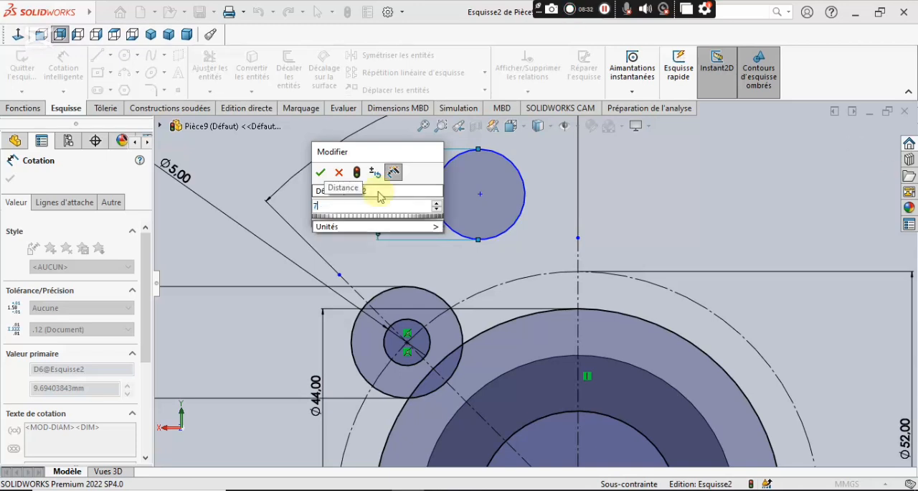
text(7*)
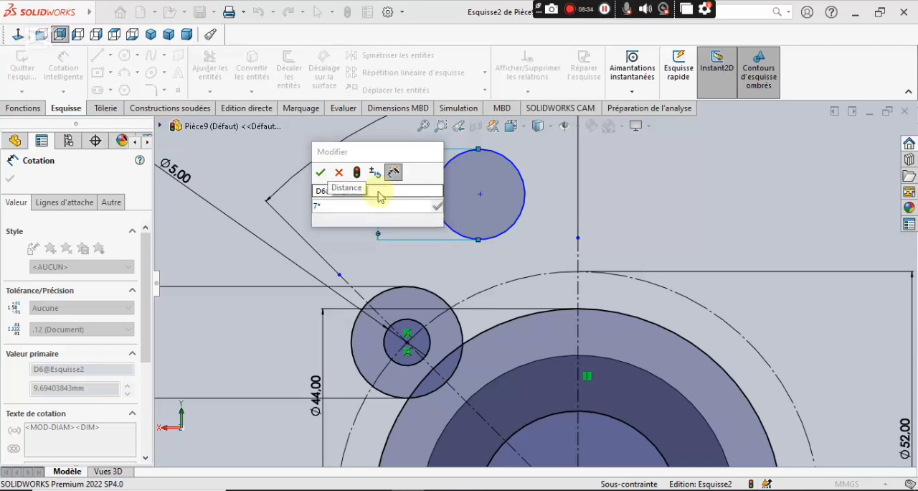
text(2)
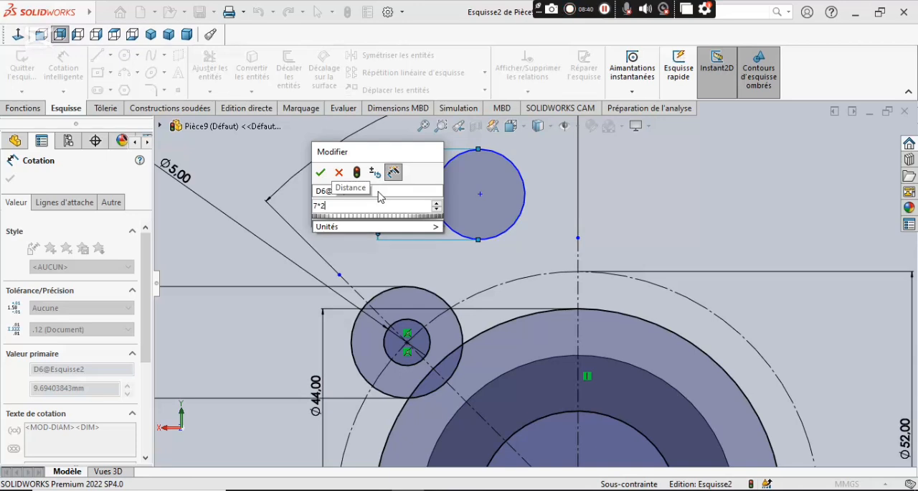
key(Return)
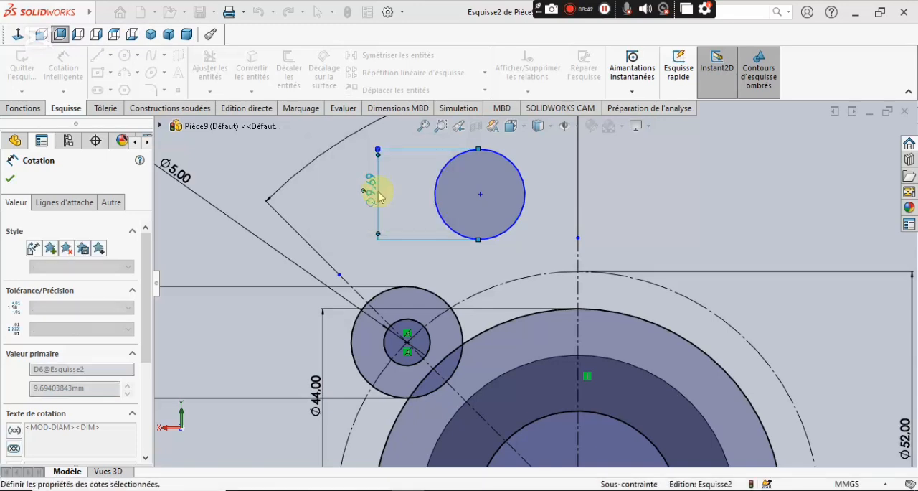
click(12, 180)
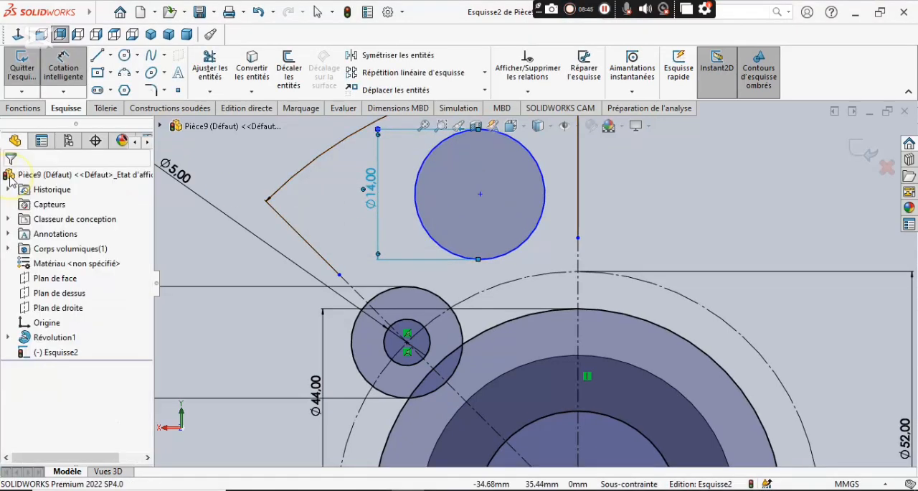
Add a tangent relation between the 14 mm circle and the 44 mm flange circle.
click(500, 260)
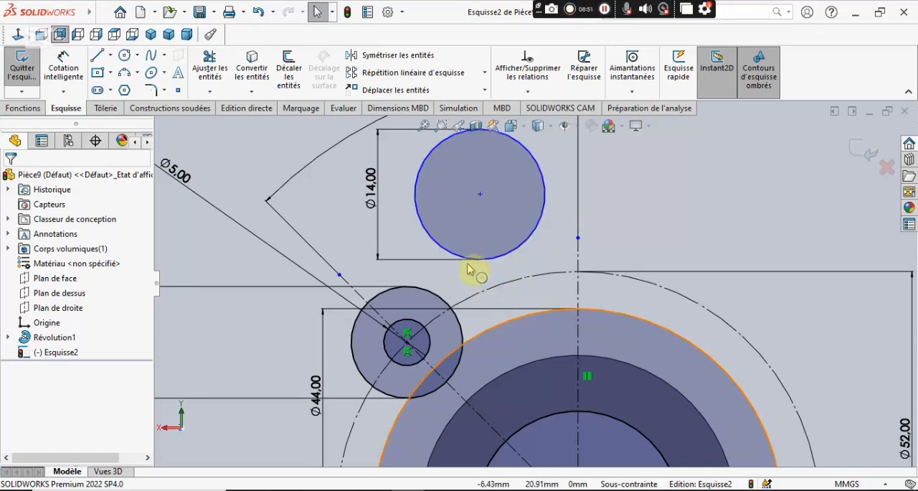
click(521, 251)
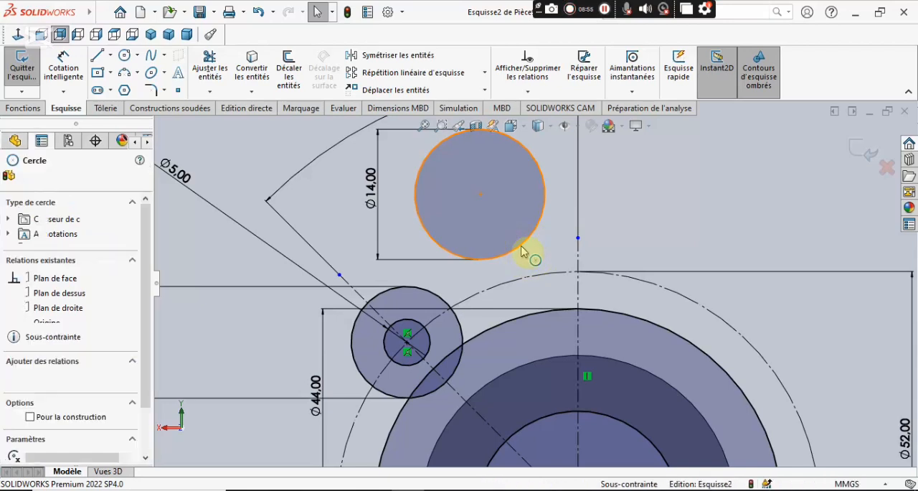
ctrl+click(523, 323)
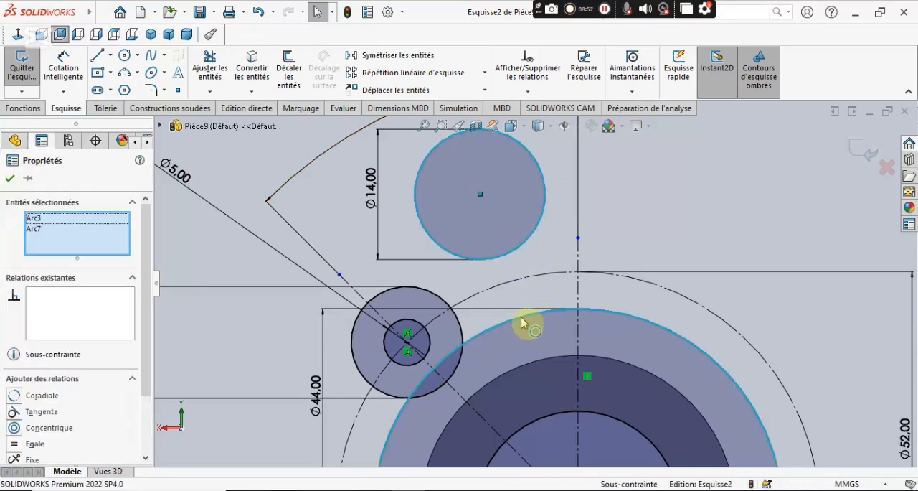
click(14, 411)
click(10, 178)
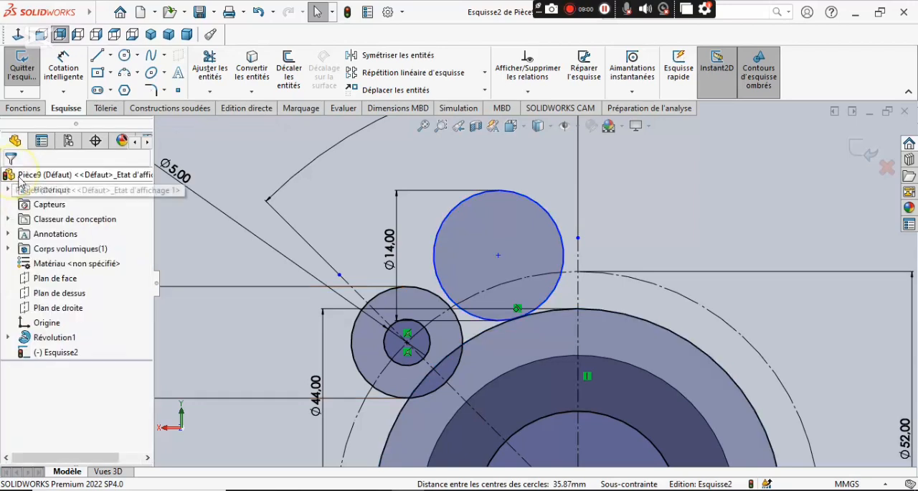
Add a tangent relation between the 14 mm circle and the 12 mm lobe circle.
click(435, 256)
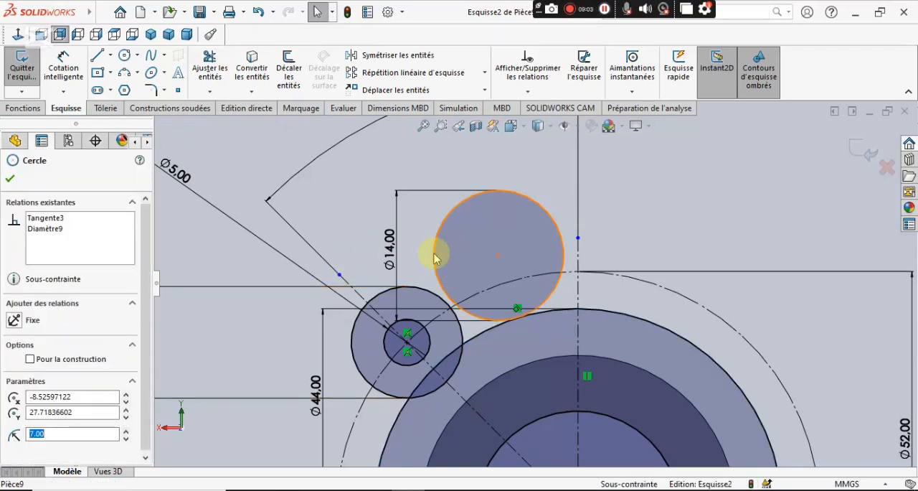
ctrl+click(429, 295)
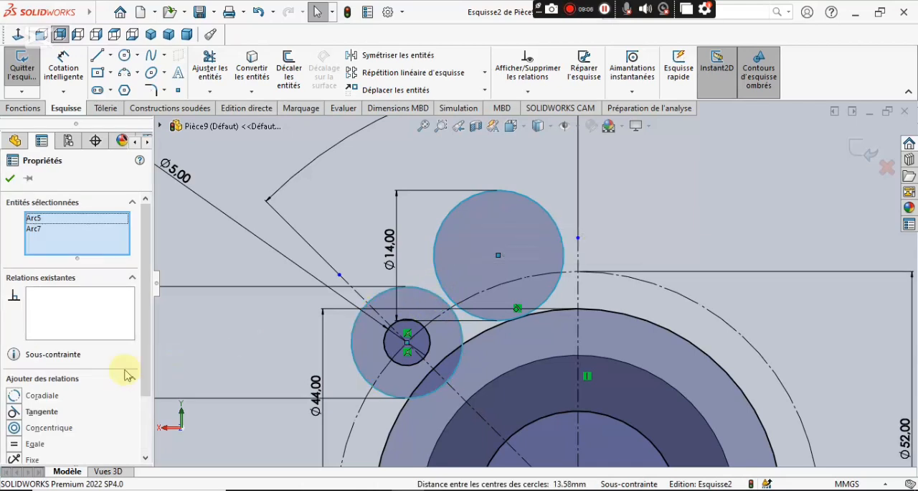
click(19, 413)
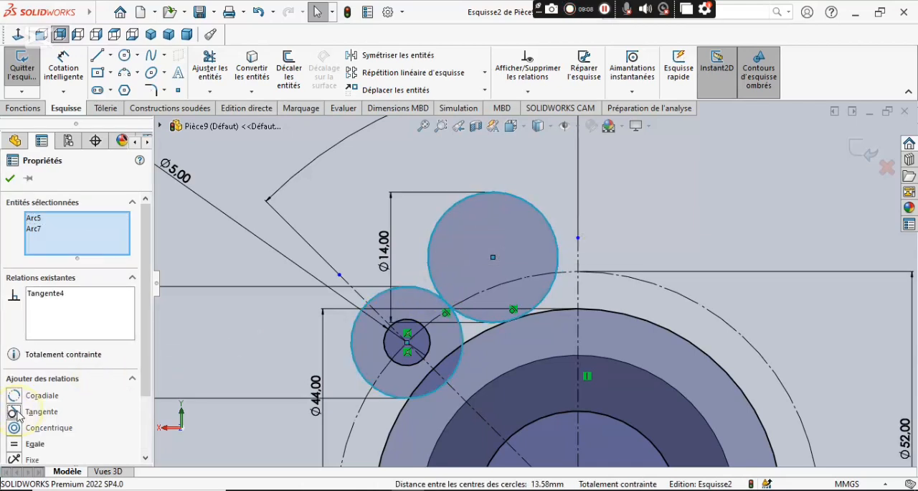
click(10, 179)
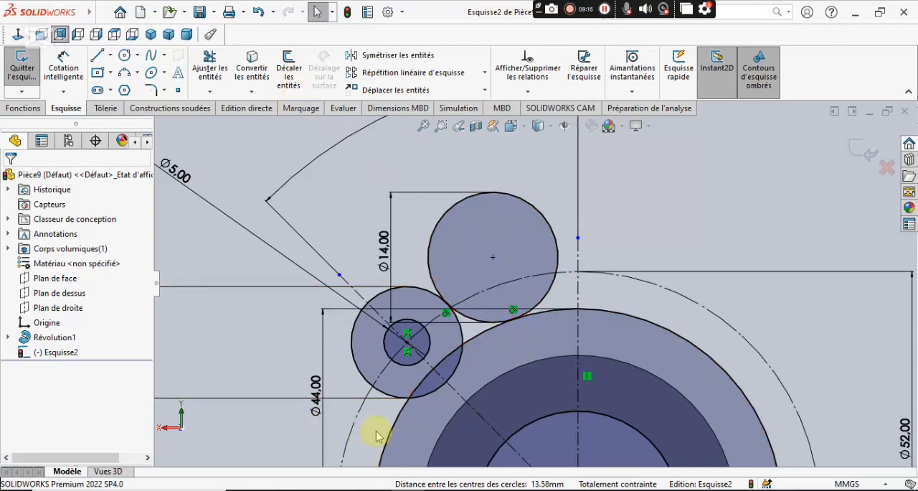
Mirror the 14 mm circle about the inclined construction line through the lobe centre, keeping the original.
click(414, 57)
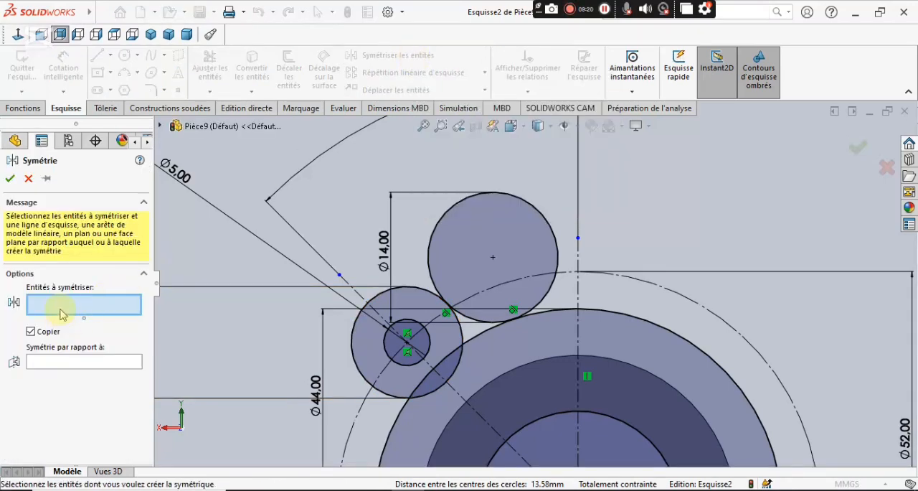
click(429, 247)
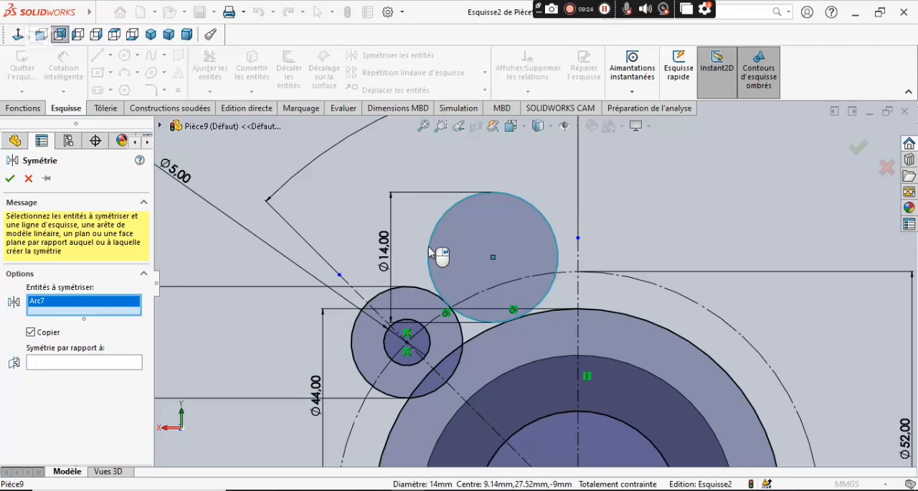
click(109, 363)
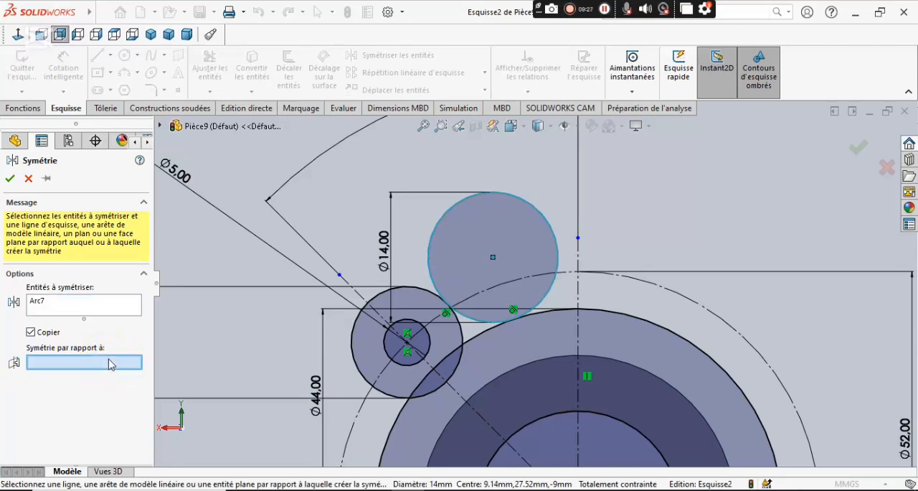
click(459, 396)
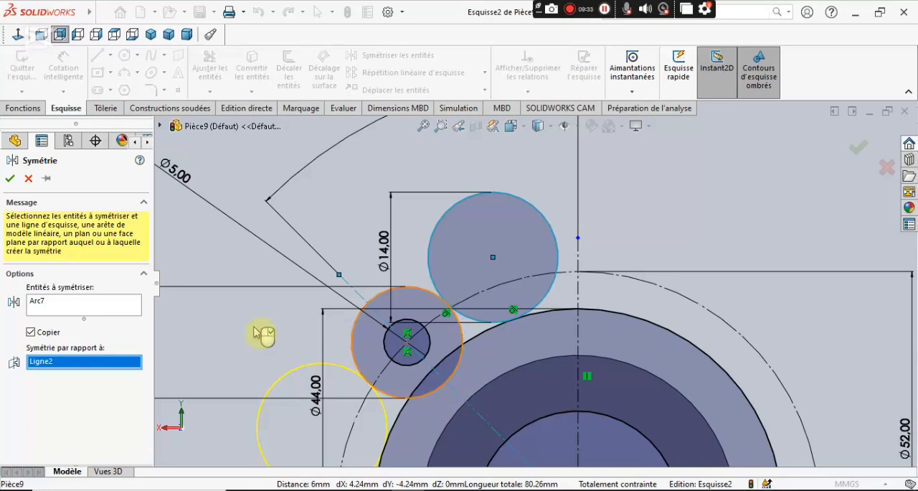
click(11, 183)
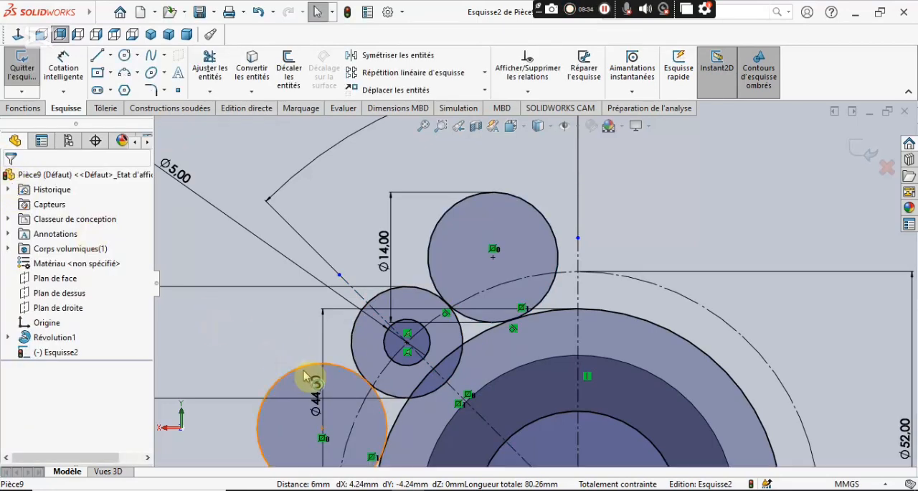
Trim the original 14 mm circle to the short blend arc between the 12 mm lobe circle and the 44 mm flange circle.
scroll(316, 377, up, 3)
scroll(504, 356, down, 1)
scroll(513, 349, down, 2)
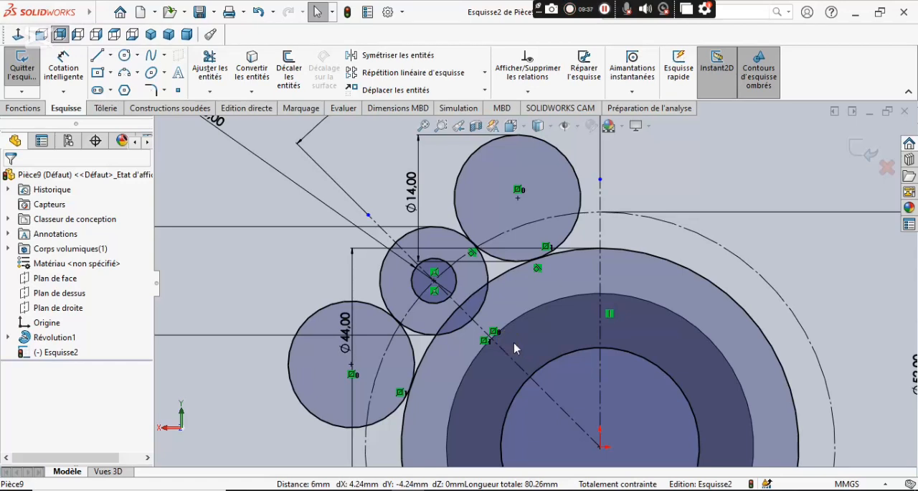
click(212, 74)
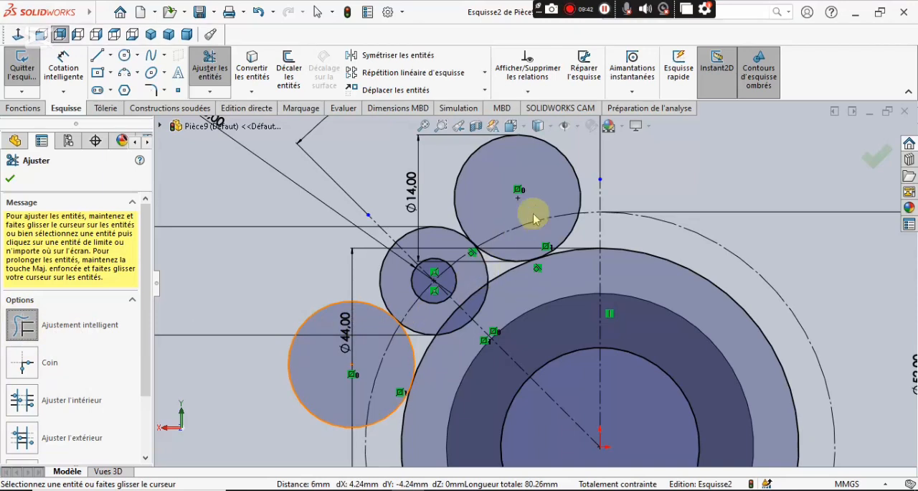
scroll(592, 169, down, 3)
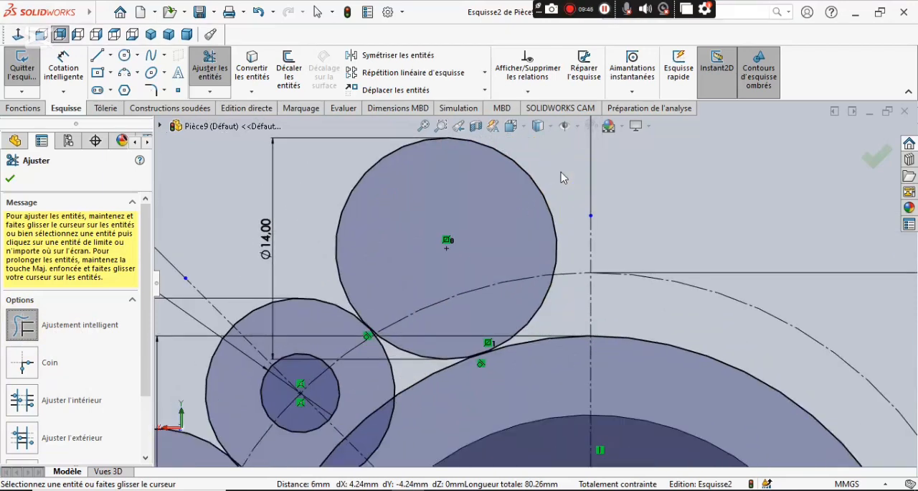
drag(544, 195, 538, 207)
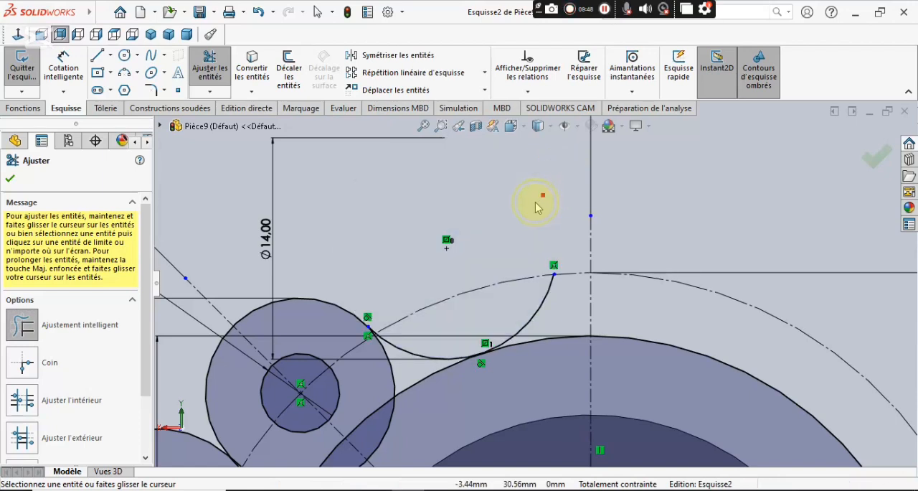
scroll(568, 322, down, 5)
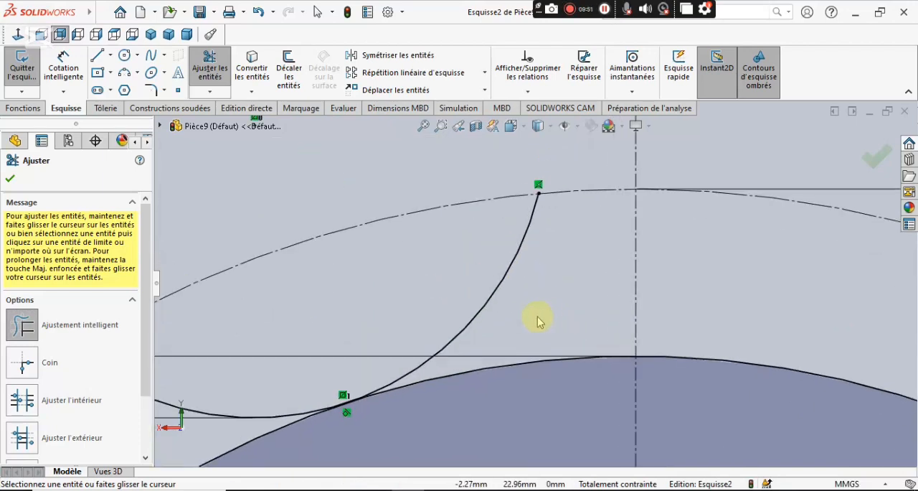
drag(504, 323, 447, 293)
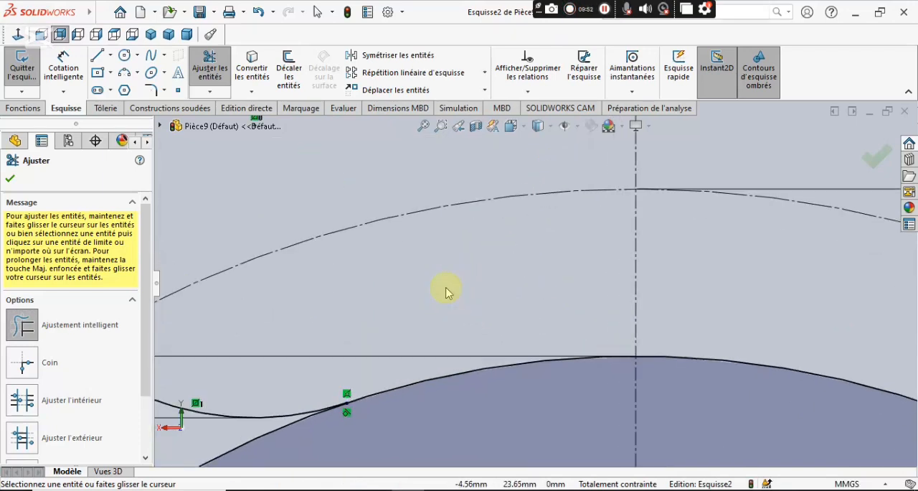
scroll(446, 293, up, 4)
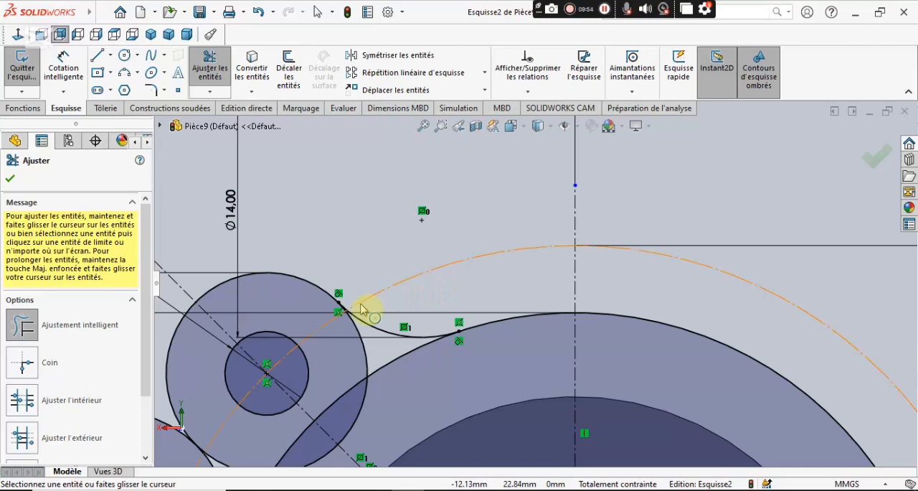
Trim the mirrored 14 mm circle to its blend arc between the lobe and flange circles, and consult the PDF drawing.
scroll(380, 316, up, 6)
scroll(446, 357, down, 8)
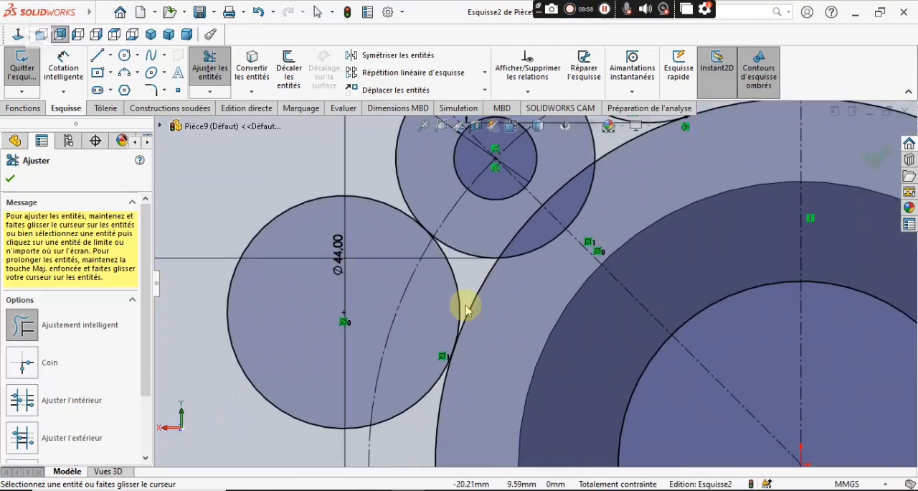
drag(299, 429, 293, 388)
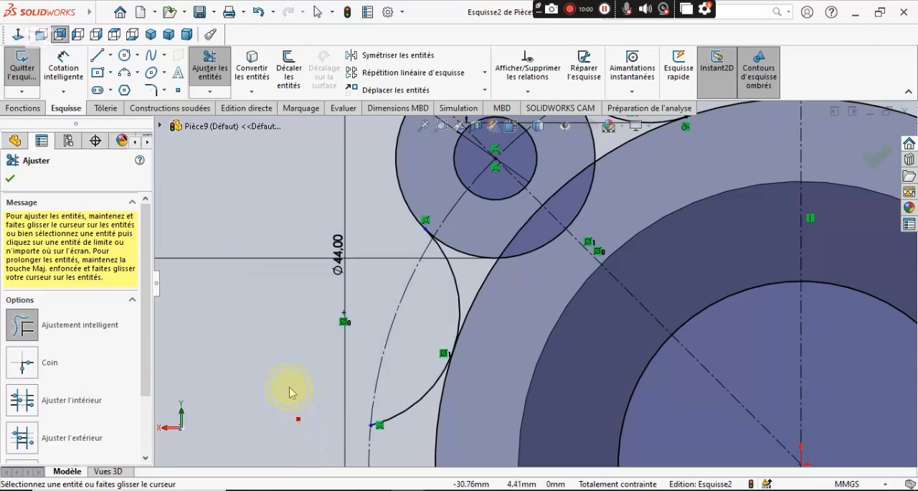
scroll(434, 396, down, 4)
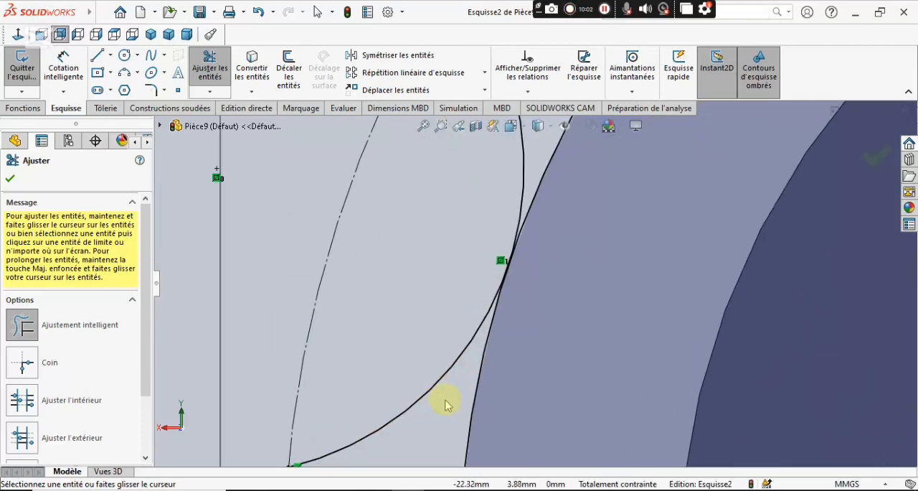
scroll(424, 364, up, 6)
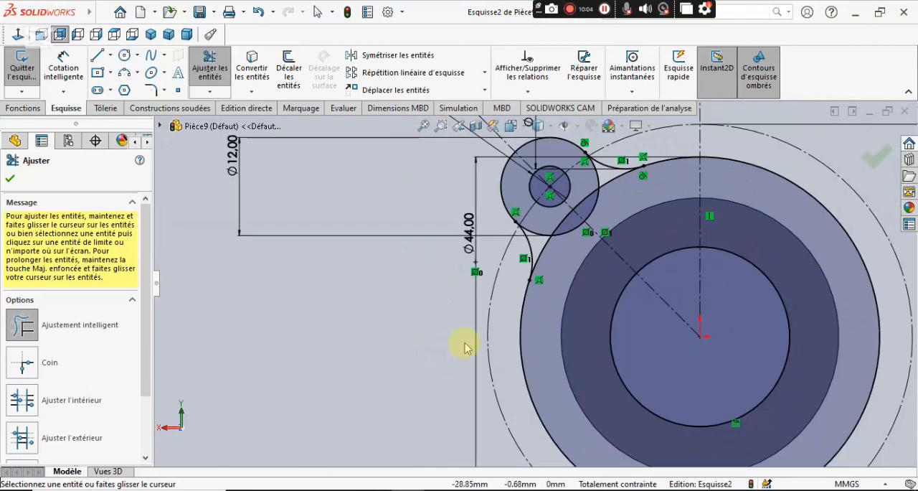
scroll(614, 229, down, 2)
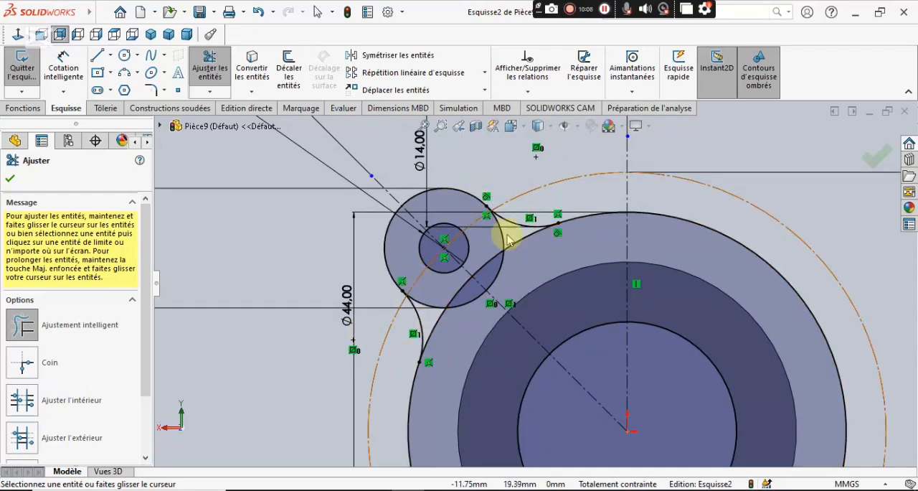
click(413, 490)
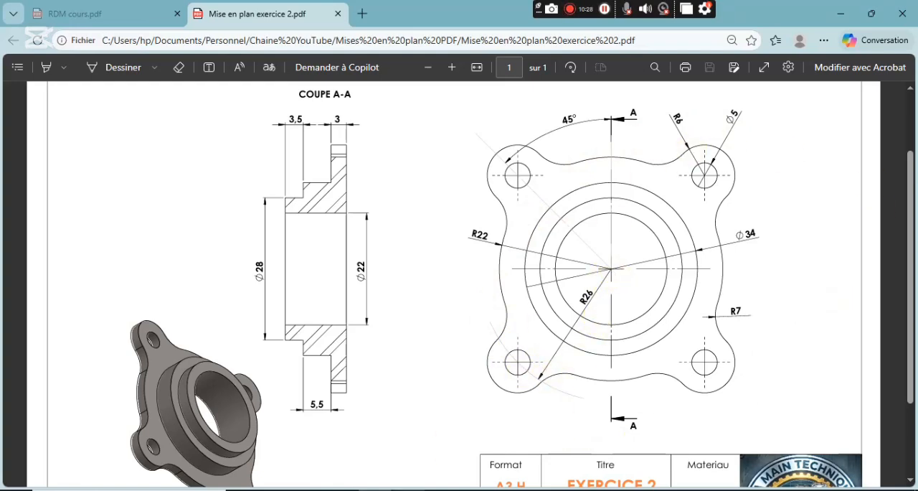
click(394, 489)
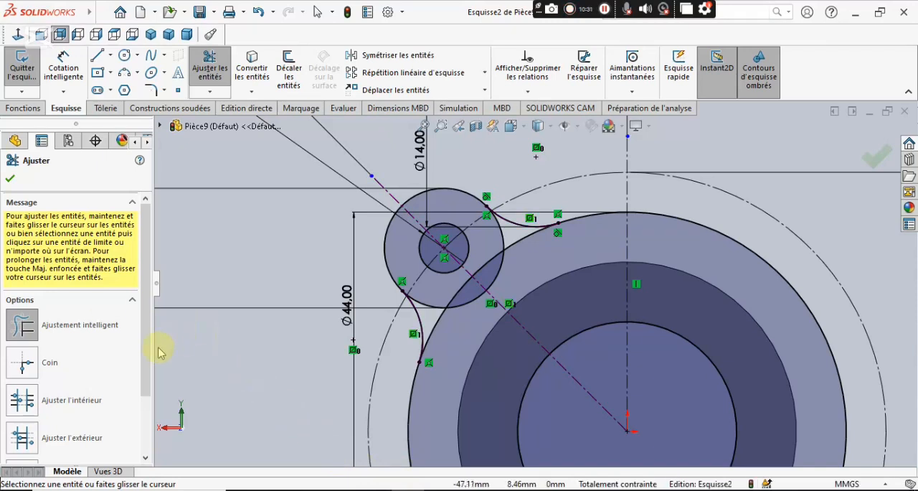
click(11, 180)
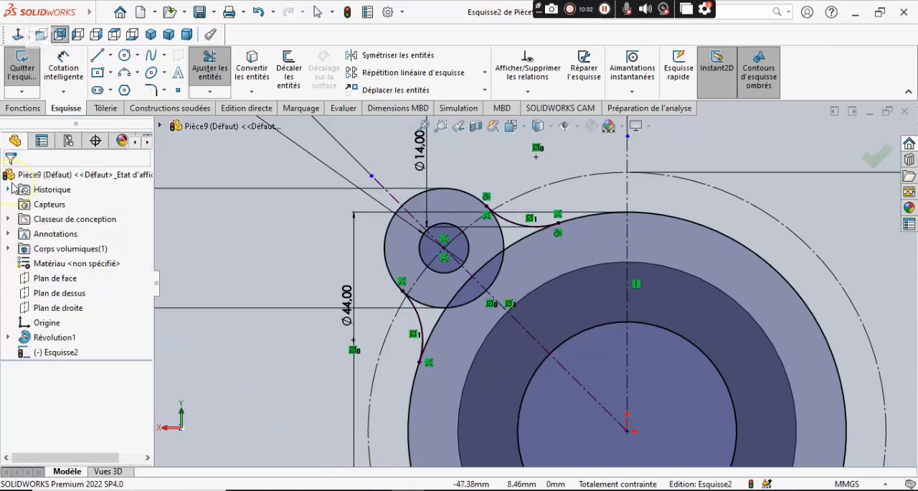
Create a circular sketch pattern of the 12 mm and 5 mm lobe circles and both blend arcs, with 4 instances over 360° about the origin.
click(484, 73)
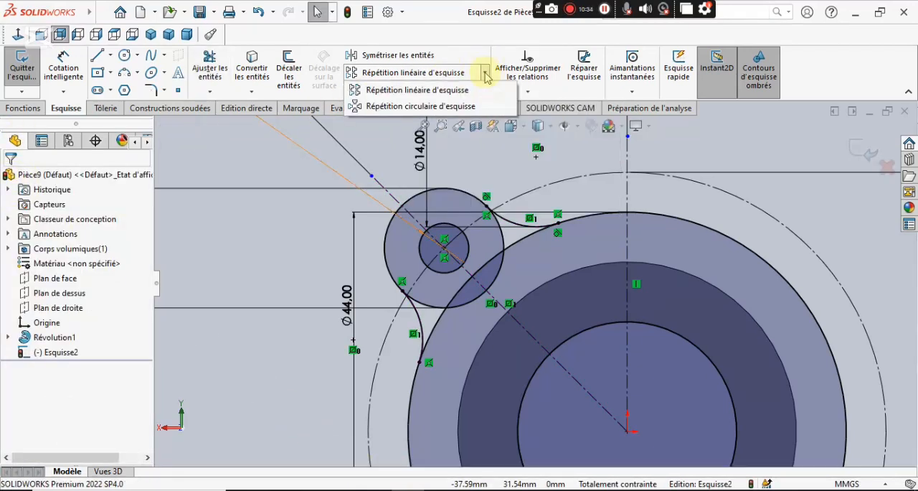
click(422, 106)
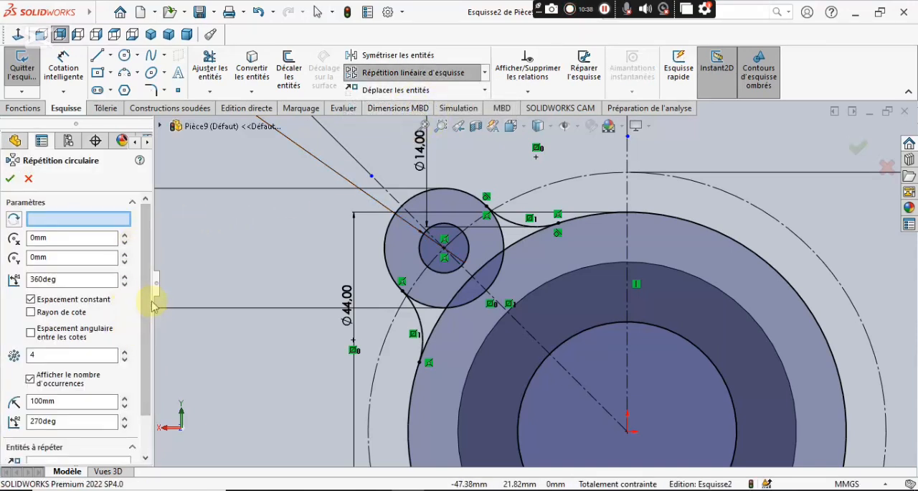
drag(148, 302, 148, 344)
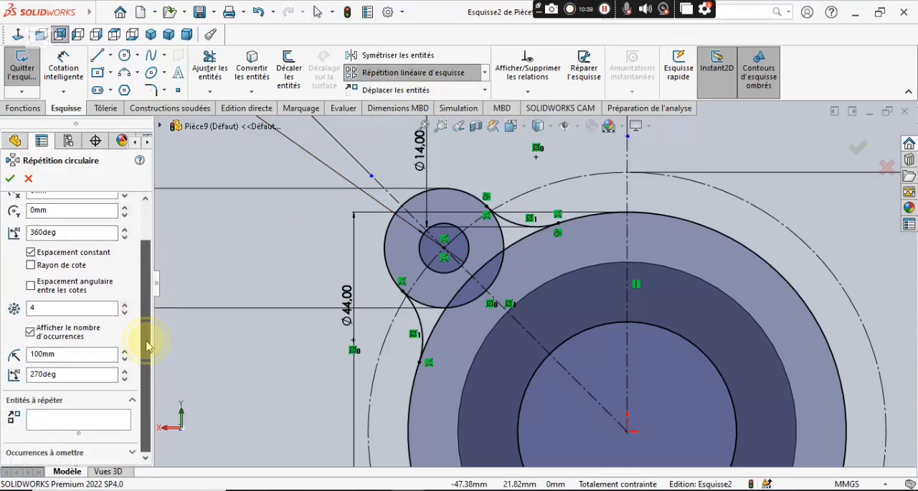
click(59, 421)
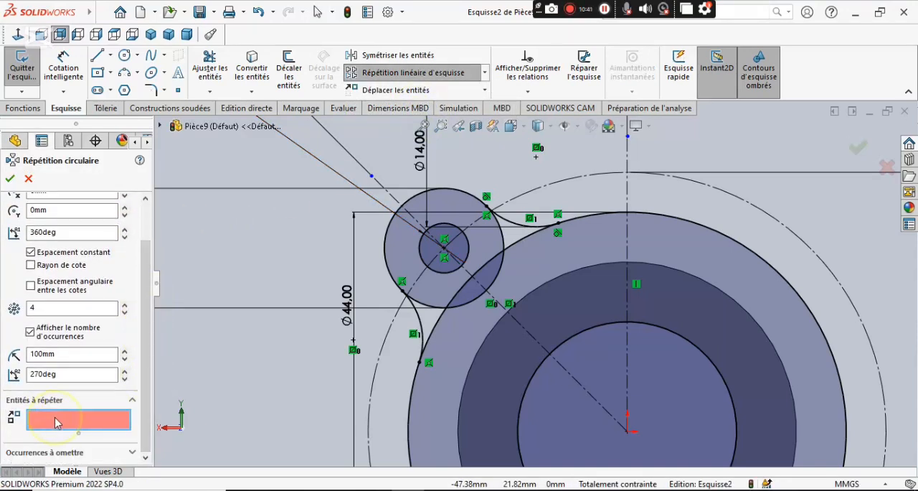
click(453, 199)
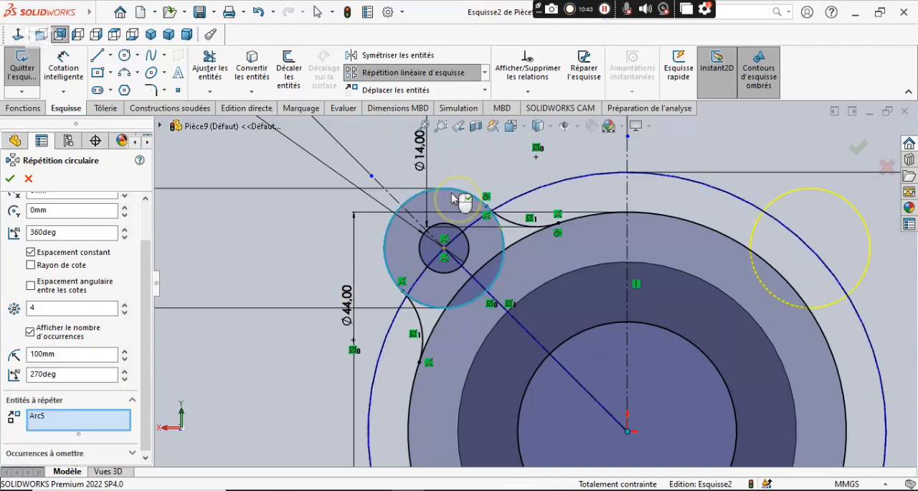
click(432, 236)
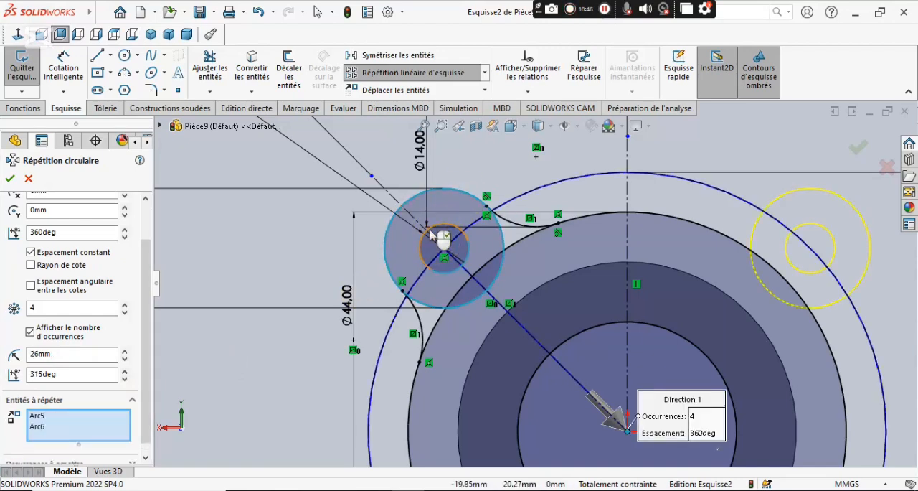
click(422, 327)
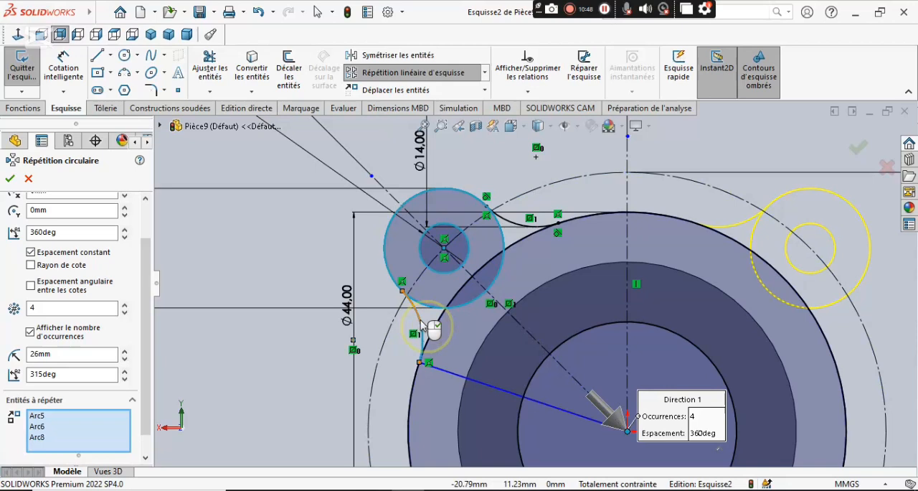
click(508, 224)
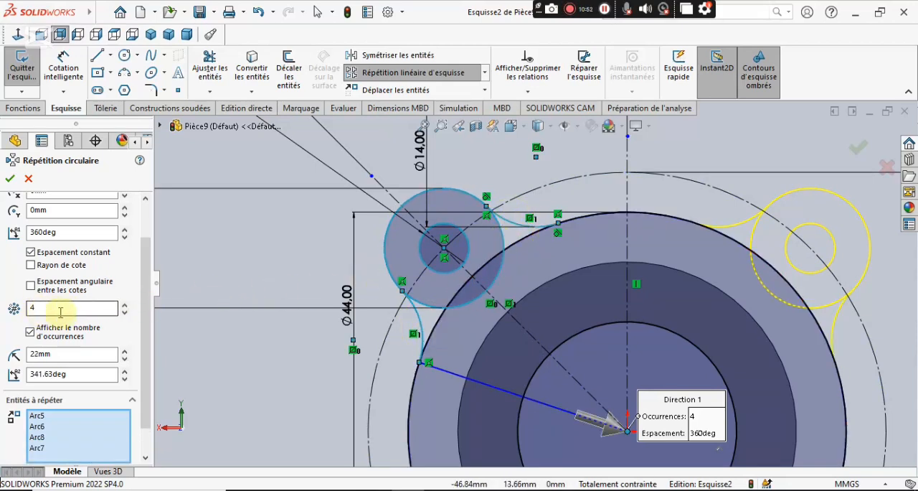
scroll(149, 291, down, 1)
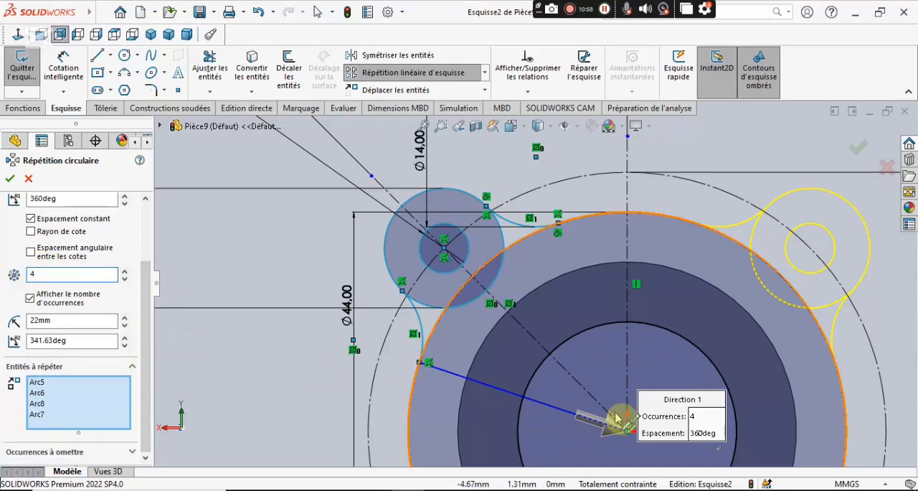
key(f)
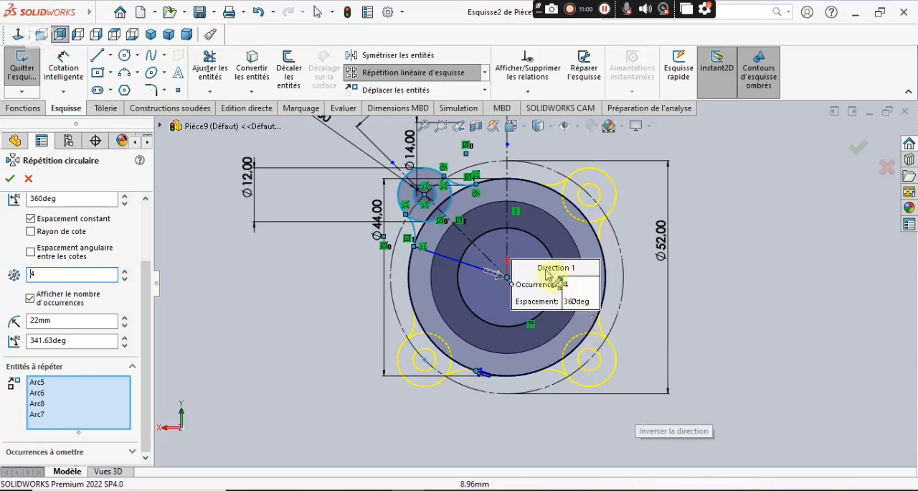
mouse_move(538, 266)
mouse_down()
mouse_move(452, 305)
mouse_move(302, 342)
mouse_move(275, 343)
mouse_move(233, 313)
mouse_up()
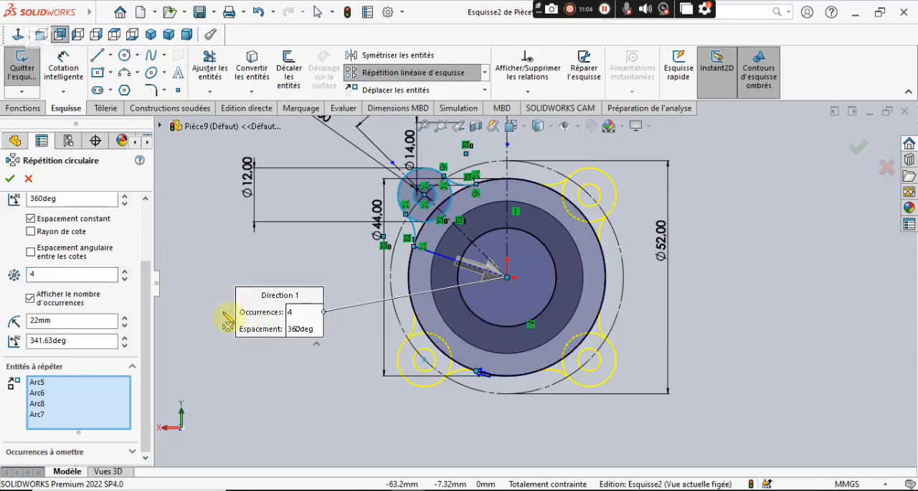
click(10, 180)
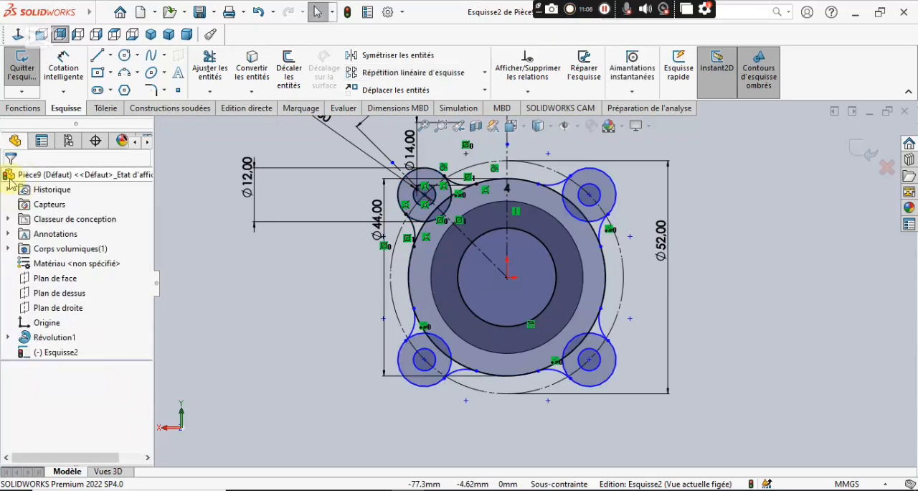
Trim the overlapping arcs of the upper-left 12 mm lobe circle and 44 mm flange circle inside the upper blend arc.
scroll(606, 185, down, 3)
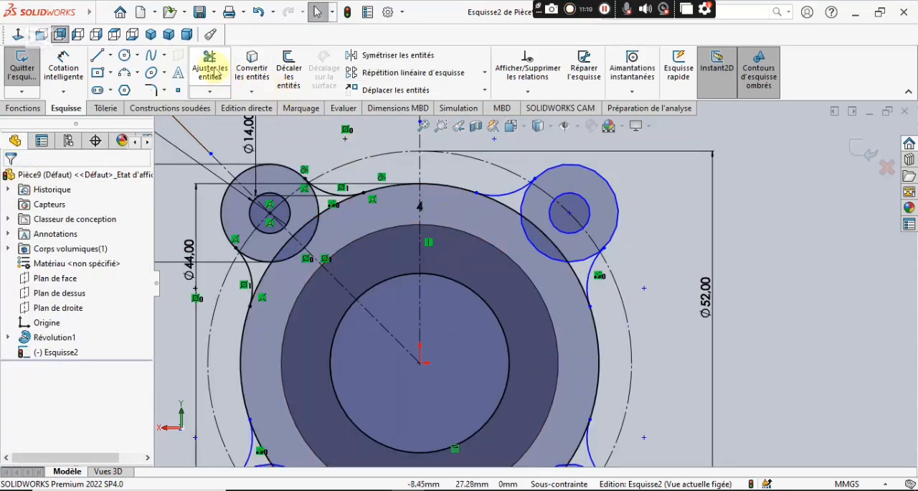
click(214, 71)
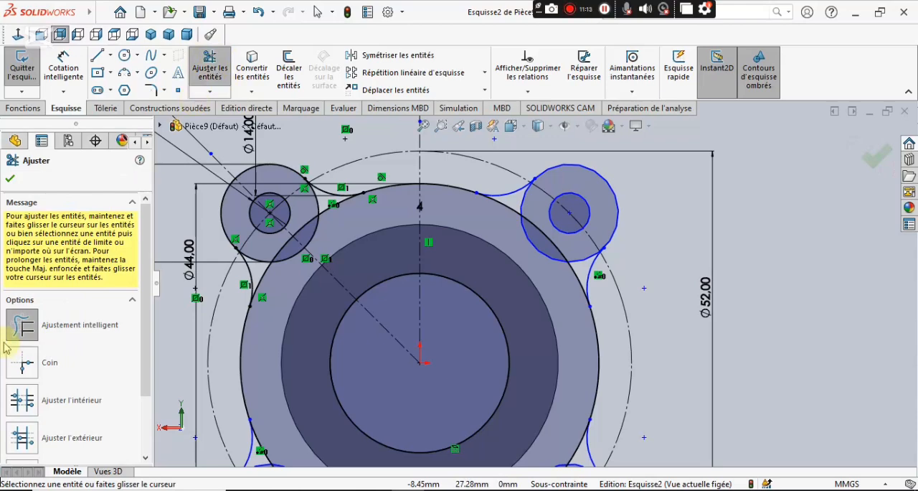
scroll(341, 203, down, 3)
scroll(351, 214, down, 3)
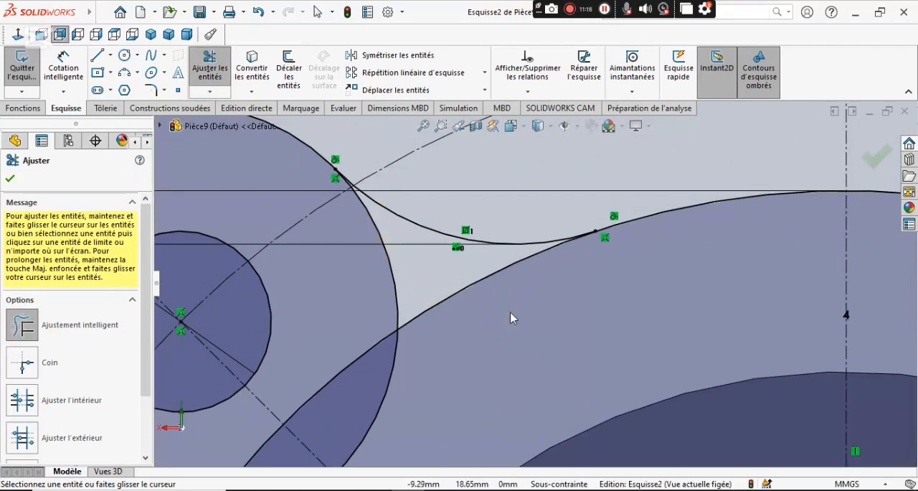
mouse_move(511, 317)
mouse_down()
mouse_move(476, 321)
mouse_move(388, 299)
mouse_up()
drag(371, 344, 411, 403)
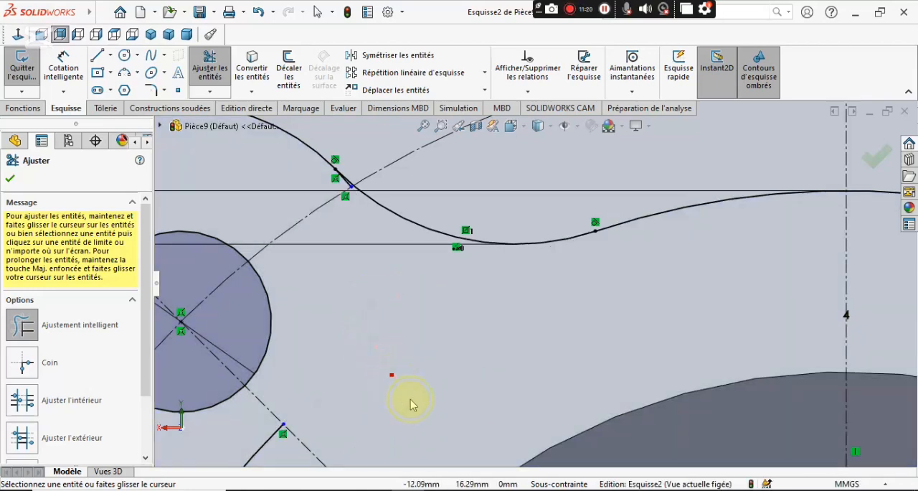
Trim the remaining inner arcs of the upper-left lobe circle and flange circle inside the lower blend arc.
scroll(419, 406, up, 3)
scroll(408, 395, down, 2)
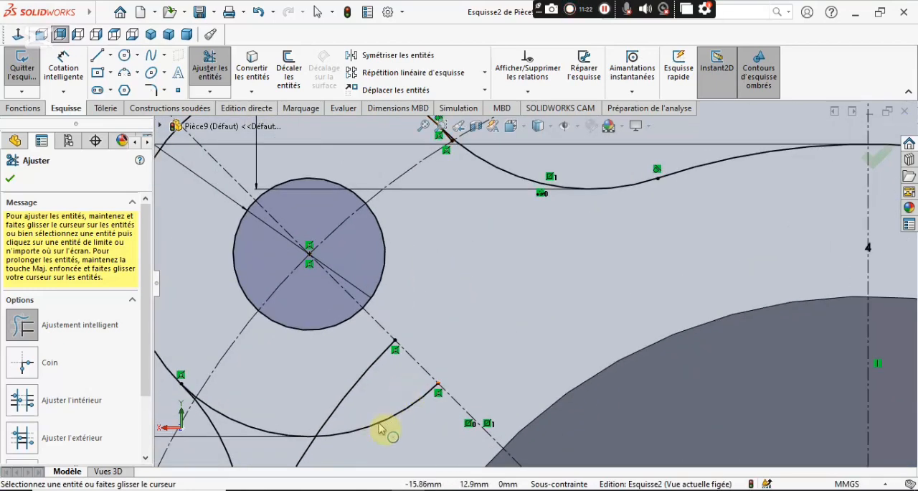
scroll(343, 415, up, 3)
scroll(375, 385, down, 3)
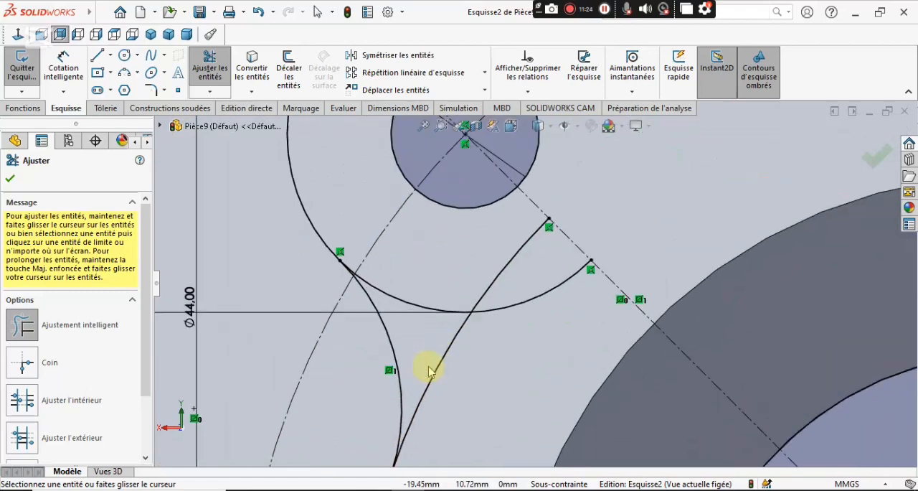
mouse_move(522, 361)
mouse_down()
mouse_move(512, 281)
mouse_move(482, 264)
mouse_up()
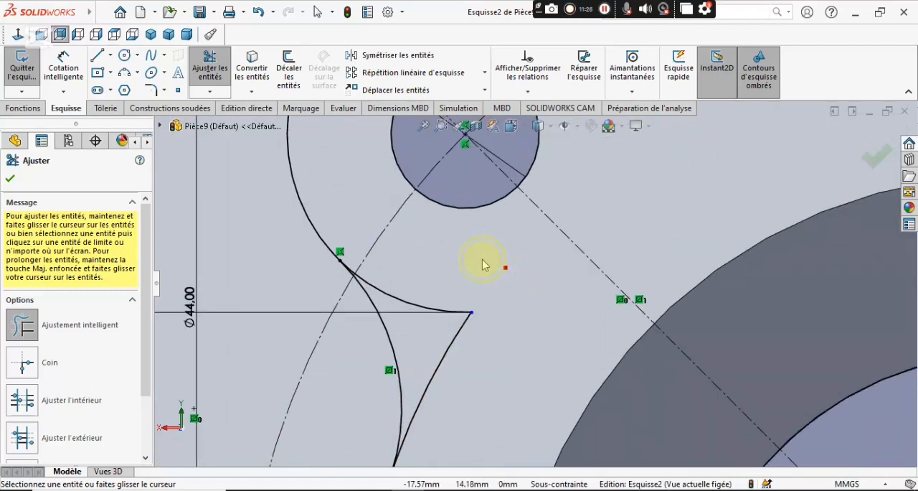
drag(447, 322, 474, 386)
Trim the leftover slivers of the upper-left lobe circle beside its tangent points with the two blend arcs.
scroll(415, 293, down, 6)
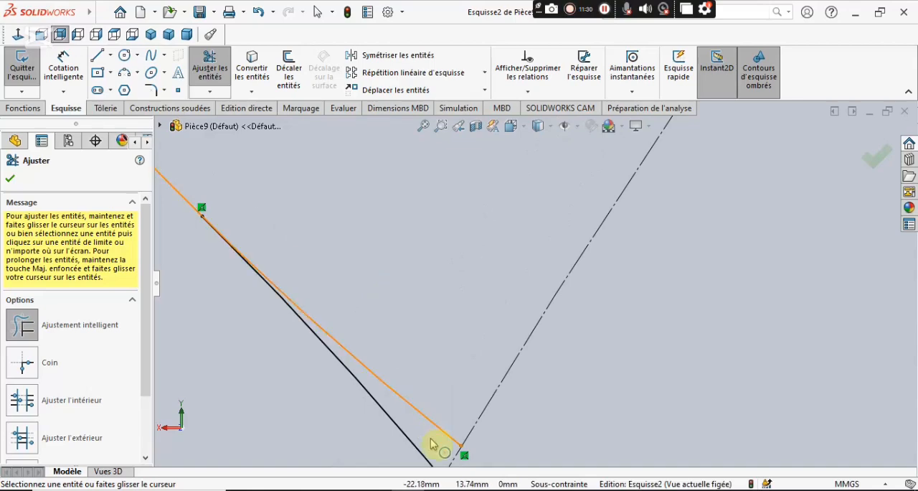
drag(433, 442, 431, 379)
scroll(429, 376, up, 5)
scroll(430, 379, up, 6)
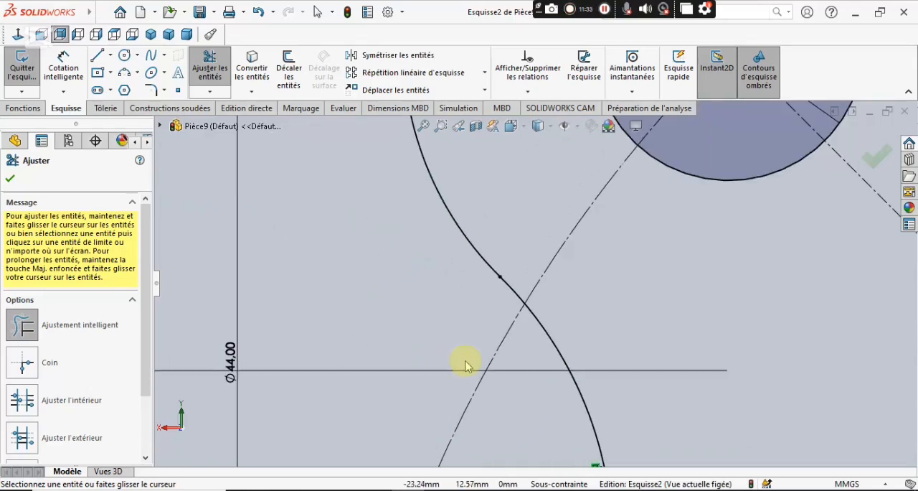
scroll(607, 231, down, 6)
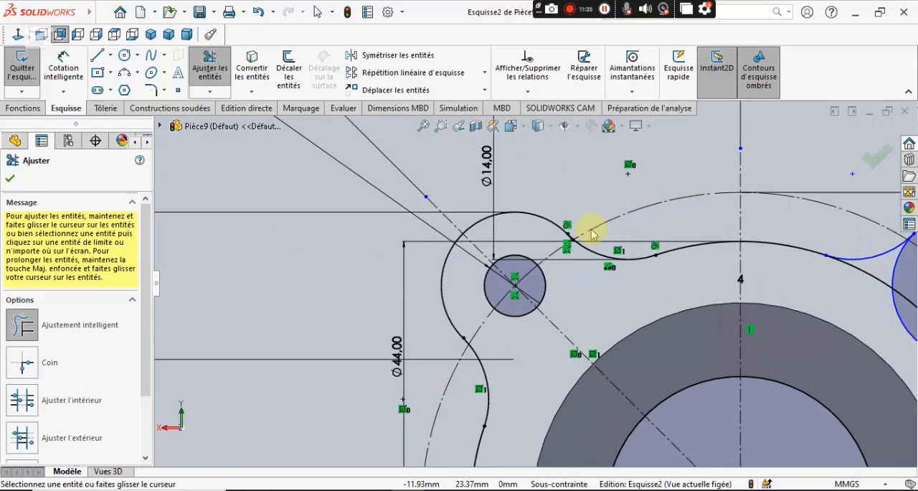
scroll(553, 302, down, 3)
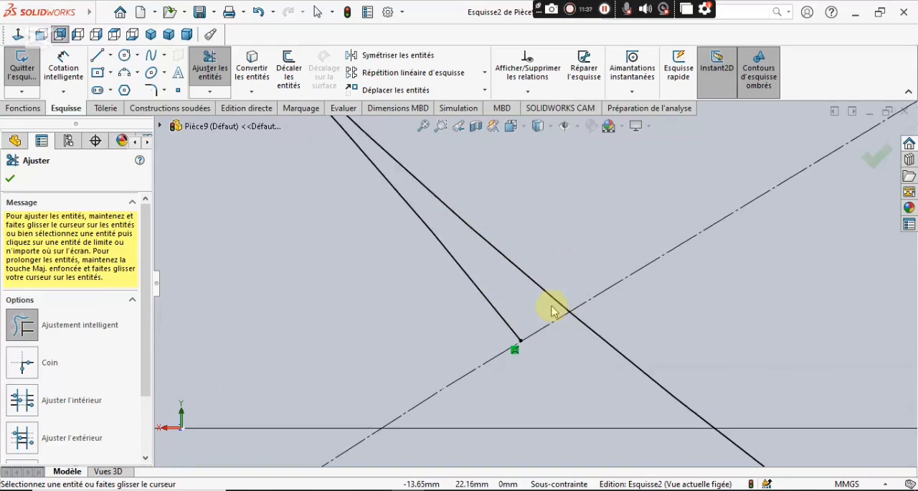
scroll(487, 334, up, 6)
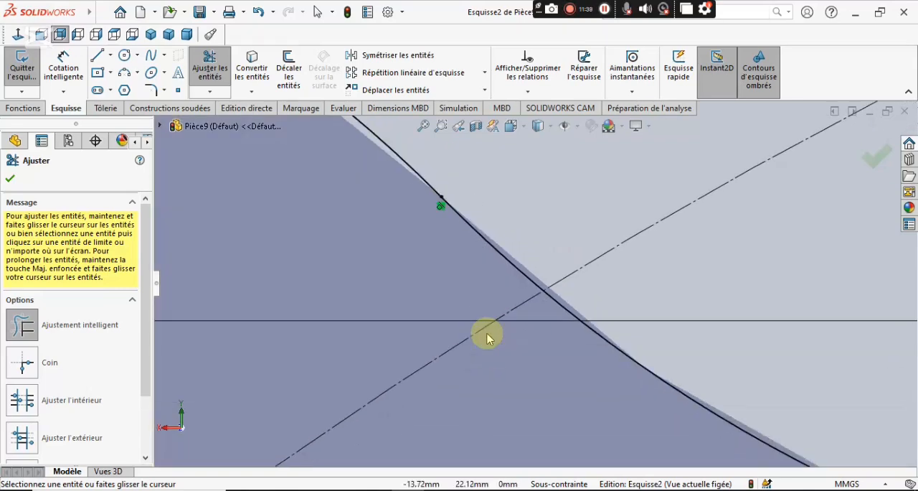
scroll(585, 330, up, 3)
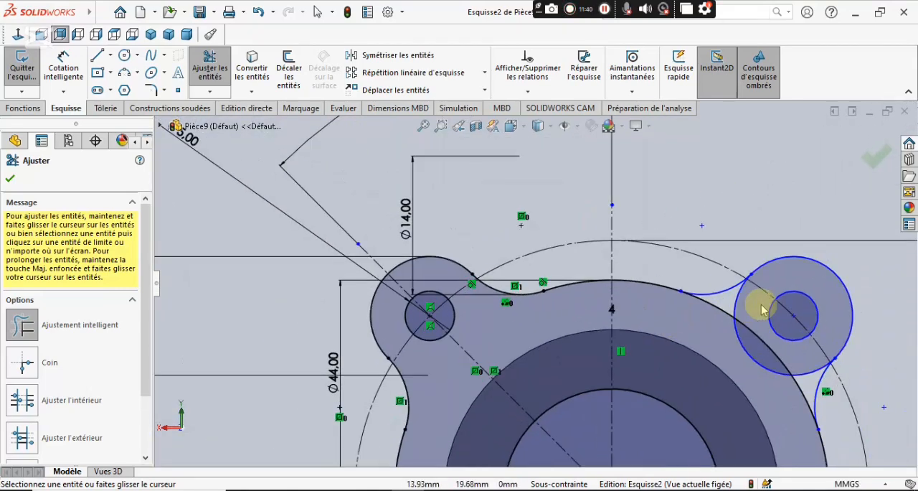
Trim the inner arcs of the upper-right lobe and flange circles, plus the lobe sliver beside the upper blend arc.
scroll(761, 308, down, 5)
mouse_move(694, 304)
mouse_down()
mouse_move(672, 307)
mouse_move(677, 349)
mouse_move(782, 393)
mouse_move(790, 444)
mouse_move(766, 450)
mouse_up()
scroll(710, 265, down, 10)
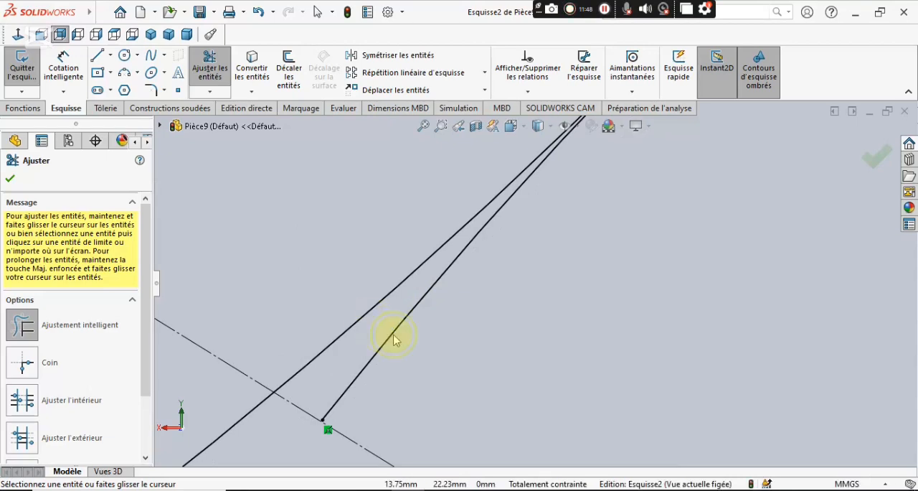
scroll(433, 365, up, 10)
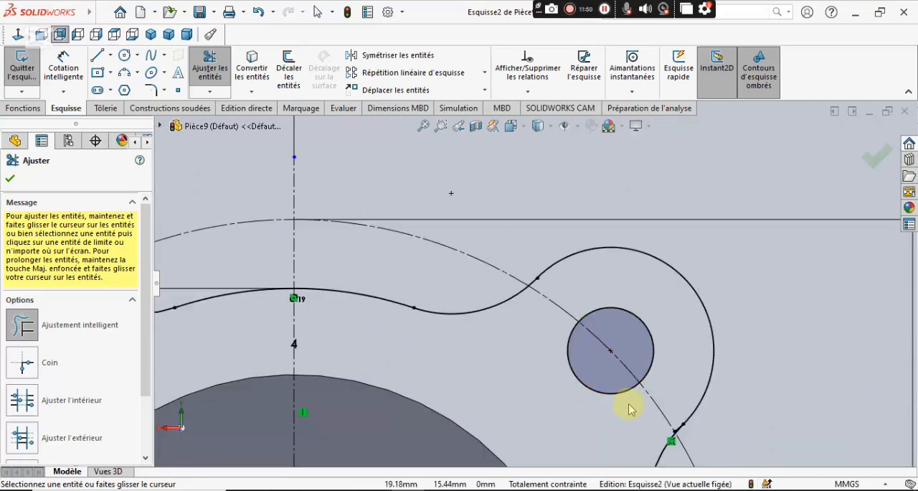
Trim the leftover sliver of the upper-right lobe circle beside its tangent point with the lower blend arc.
scroll(629, 409, up, 3)
scroll(598, 353, down, 8)
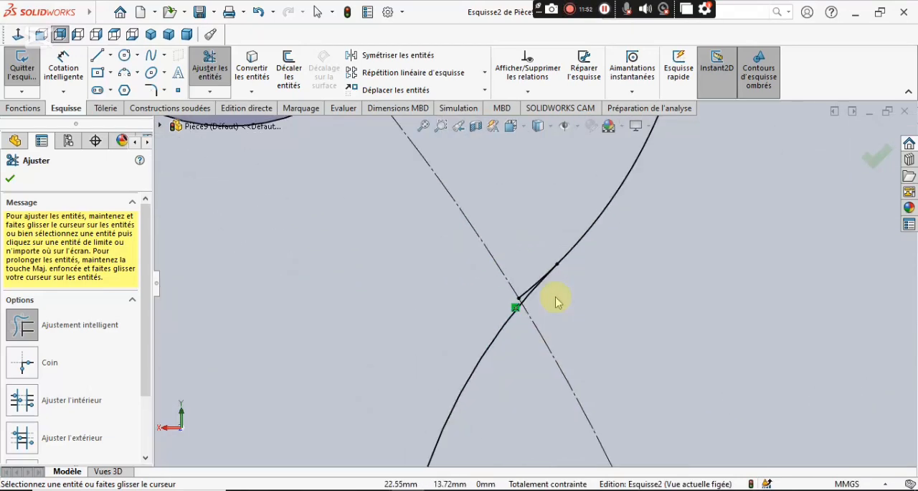
drag(578, 351, 562, 311)
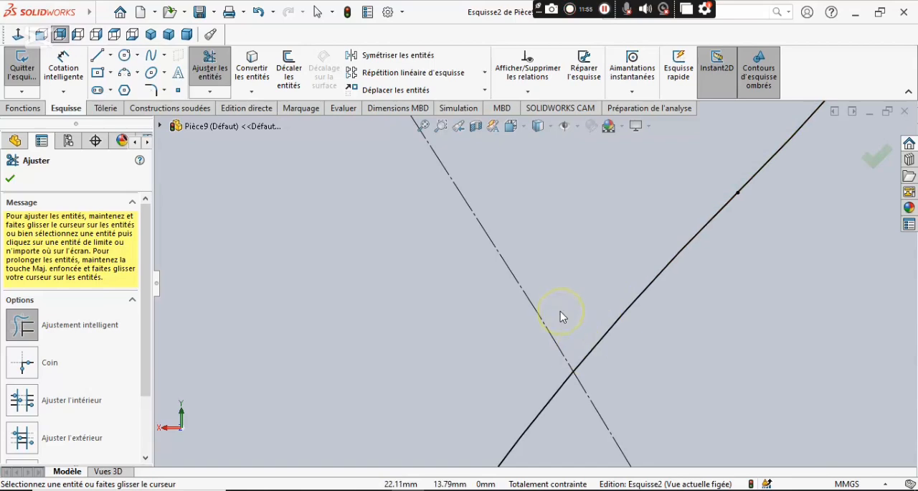
scroll(554, 331, up, 5)
scroll(556, 337, up, 3)
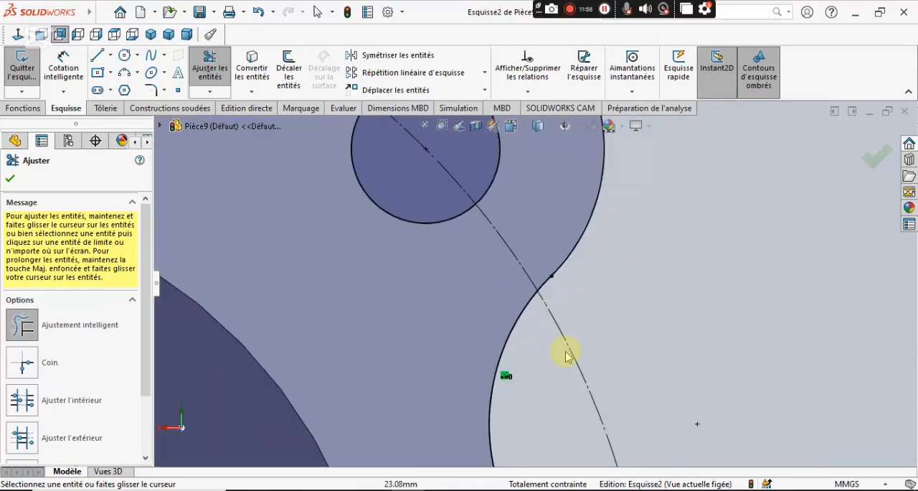
Trim the overlapping arcs of the lower-right lobe circle and flange circle inside the blend arc on the flange's right side.
ctrl+middle_drag(553, 428, 523, 172)
scroll(538, 280, up, 1)
mouse_move(564, 387)
ctrl+middle_down()
mouse_move(529, 216)
mouse_move(522, 121)
ctrl+middle_up()
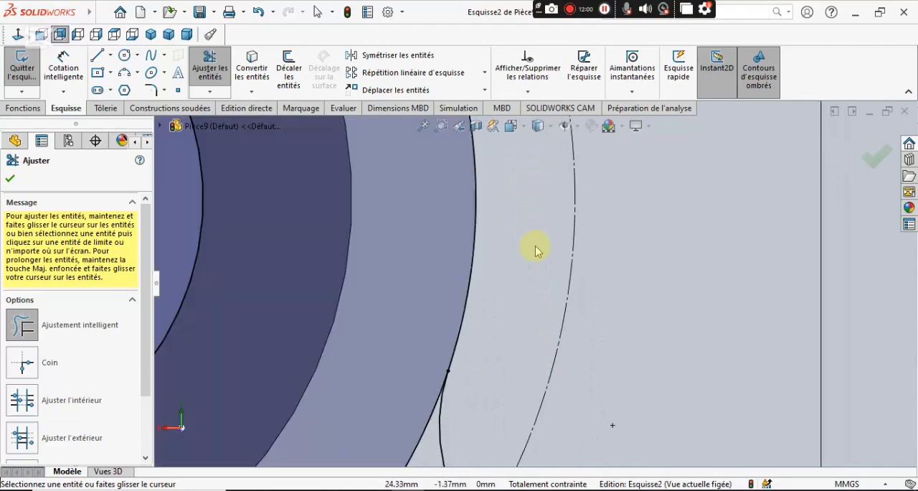
scroll(530, 331, up, 6)
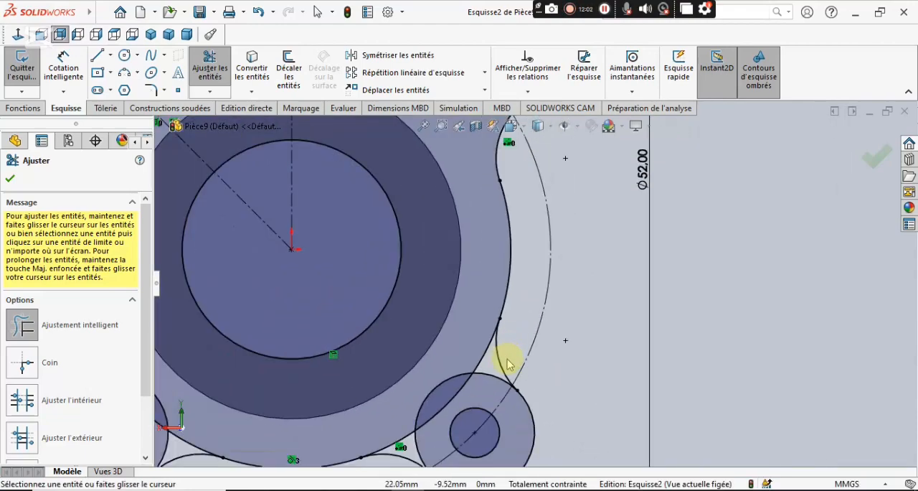
scroll(502, 349, down, 6)
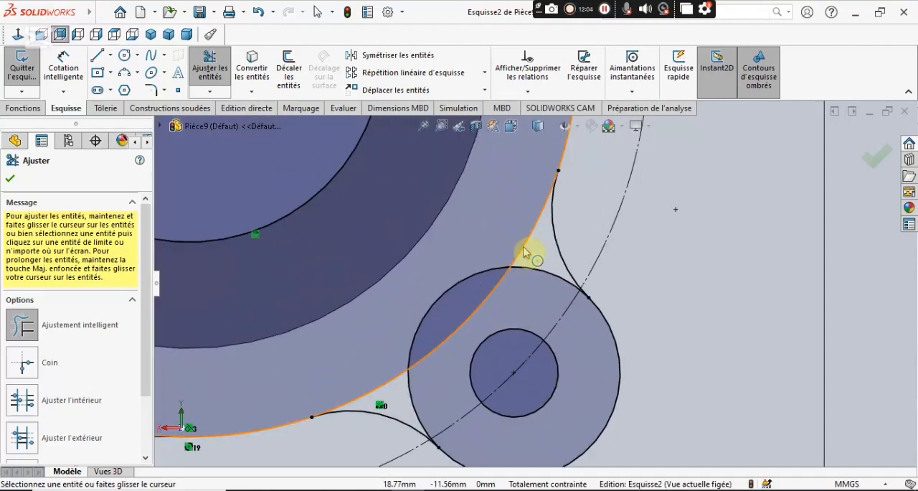
scroll(527, 262, down, 3)
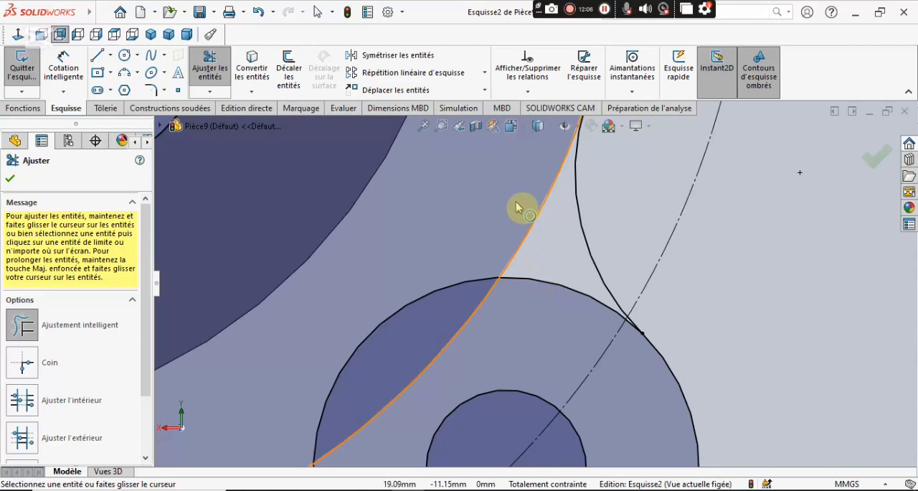
mouse_move(508, 191)
mouse_down()
mouse_move(537, 282)
mouse_move(476, 320)
mouse_move(354, 311)
mouse_up()
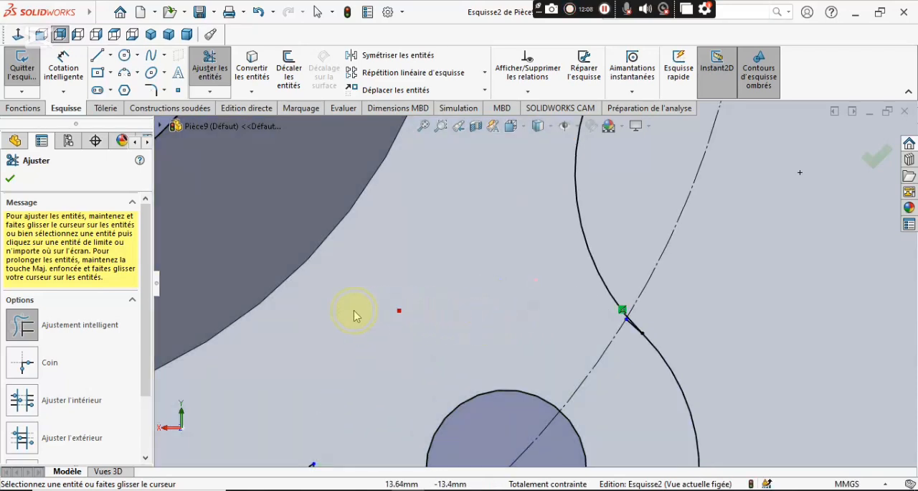
Trim the pointed remainder of the flange and lower-right lobe circles inside the blend arc on the flange's bottom side.
scroll(435, 396, up, 5)
scroll(500, 331, down, 5)
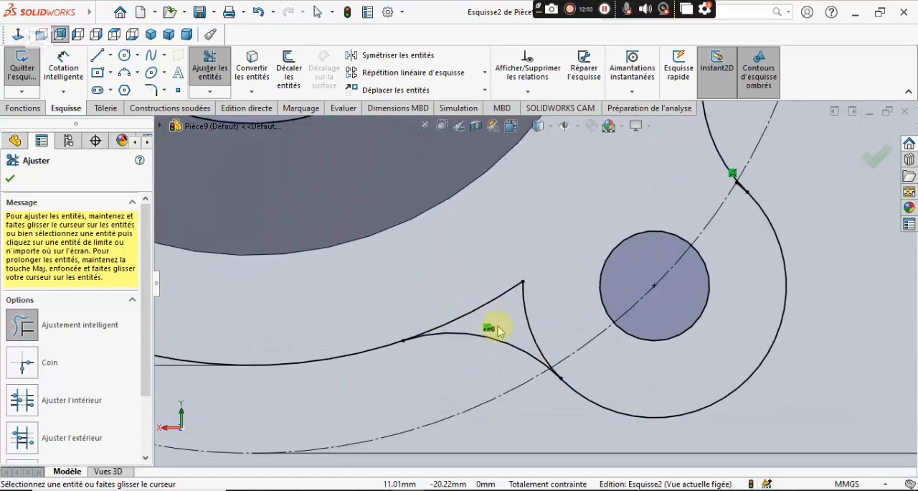
scroll(551, 321, down, 4)
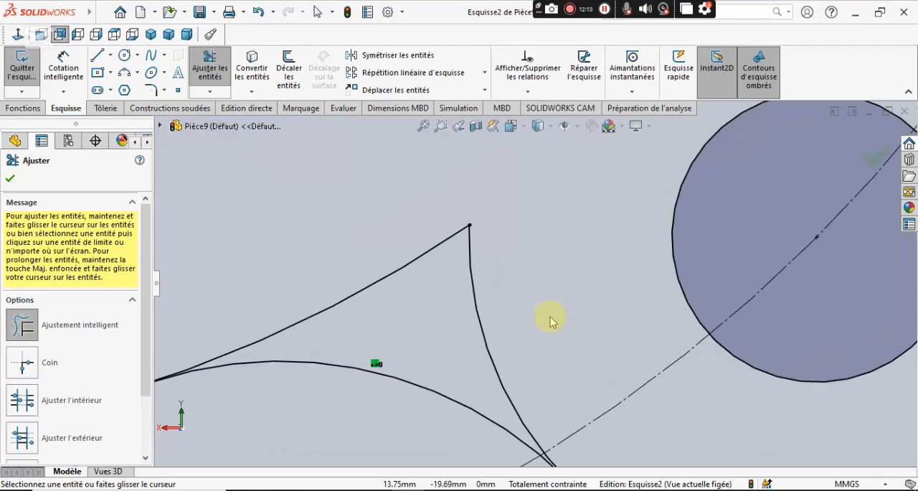
drag(550, 325, 363, 219)
scroll(533, 301, up, 4)
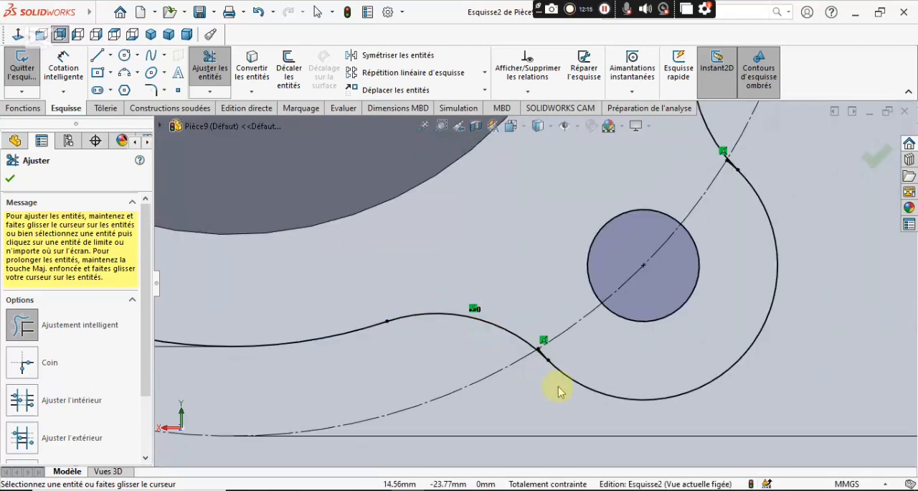
Trim the leftover slivers of the lower-right lobe circle beside both of its blend arc tangent points.
scroll(557, 358, down, 6)
scroll(546, 348, down, 8)
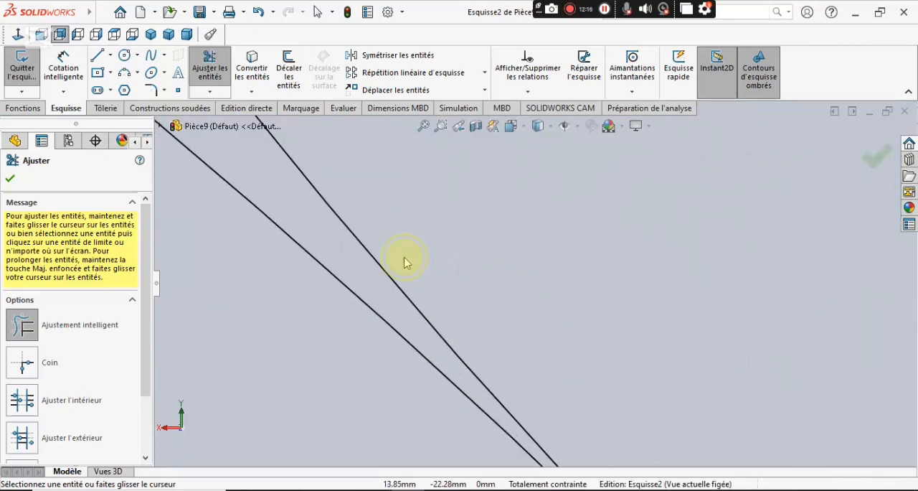
scroll(373, 223, up, 8)
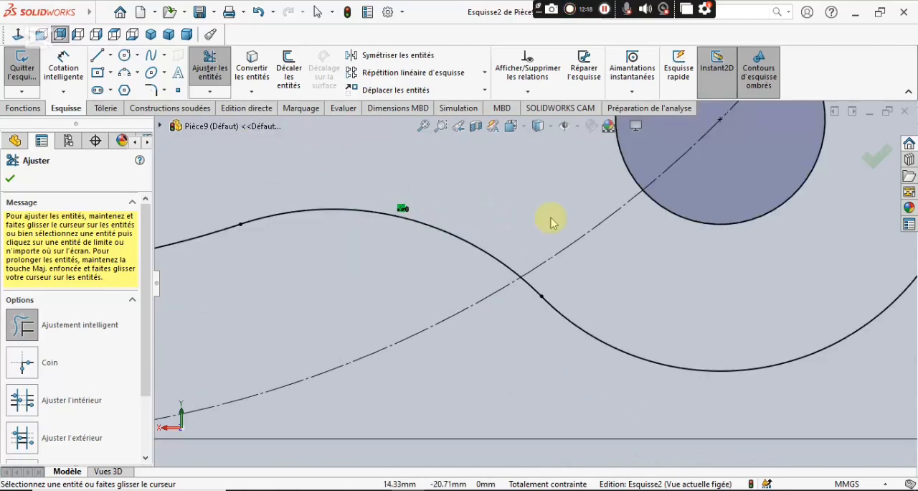
scroll(609, 208, down, 8)
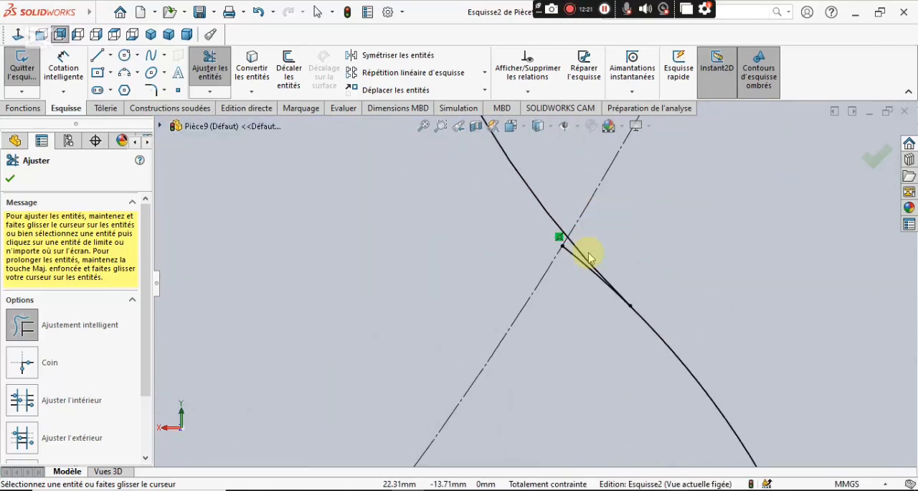
scroll(560, 273, down, 3)
drag(467, 261, 429, 323)
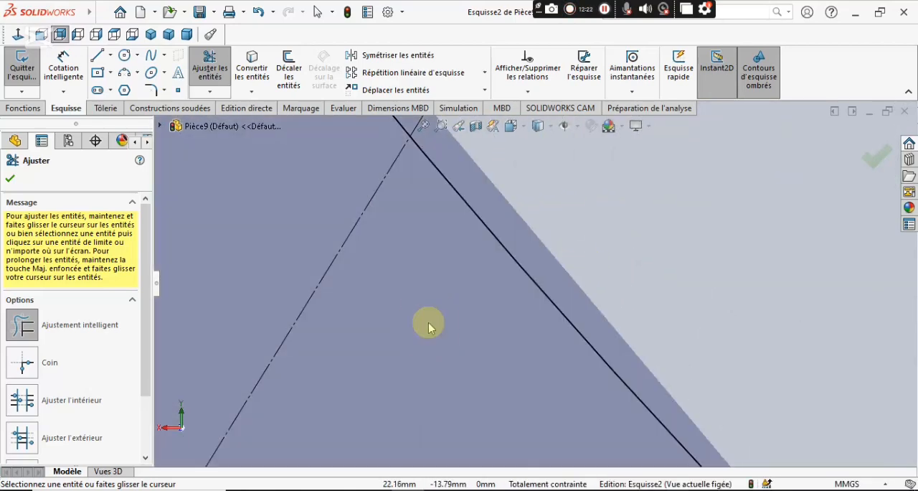
scroll(426, 327, up, 6)
Trim the overlapping inner arcs of the lower-left lobe circle and flange circle between the lobe's two blend arcs.
scroll(425, 330, up, 8)
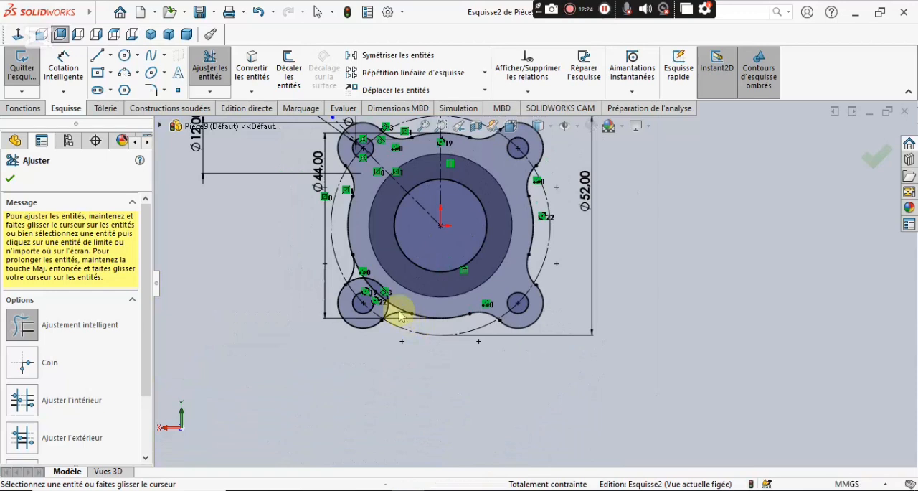
scroll(413, 290, down, 8)
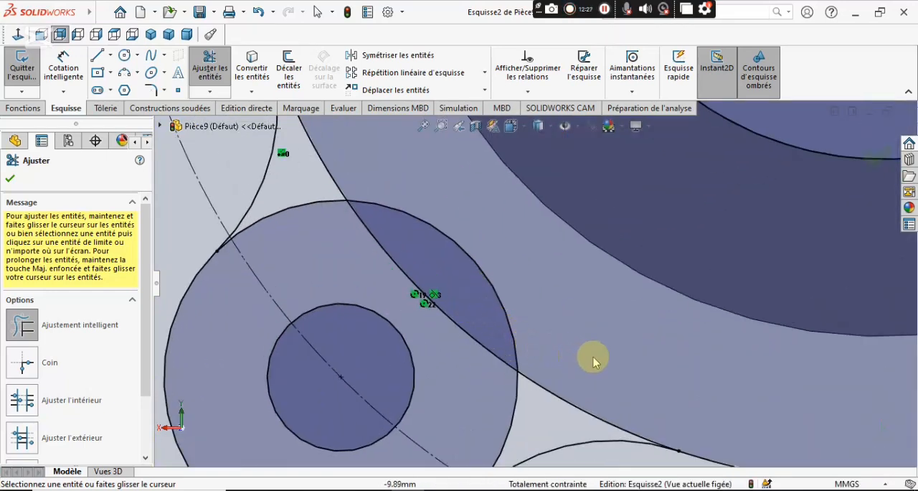
mouse_move(565, 391)
mouse_down()
mouse_move(465, 370)
mouse_move(483, 282)
mouse_move(391, 192)
mouse_up()
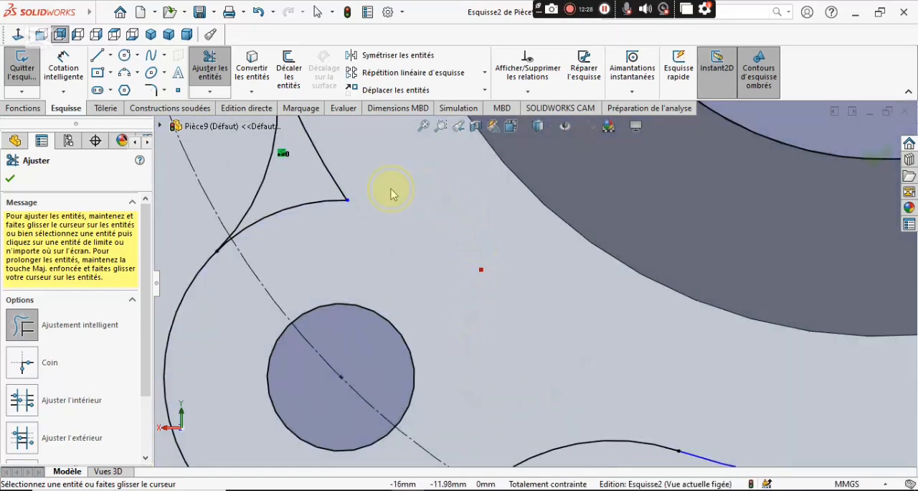
drag(325, 189, 251, 245)
Trim the leftover sliver of the lower-left lobe circle beside its tangent point with the flange's left-side blend arc.
scroll(248, 242, down, 8)
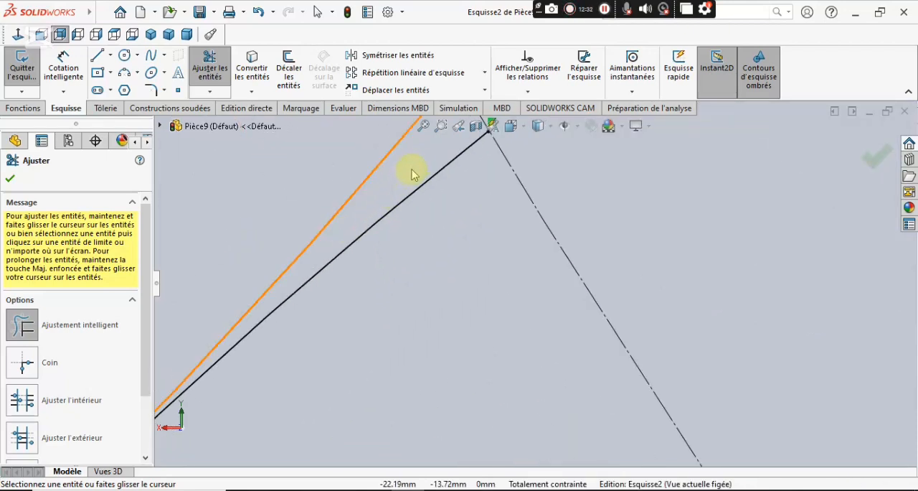
drag(460, 206, 432, 160)
scroll(506, 317, up, 5)
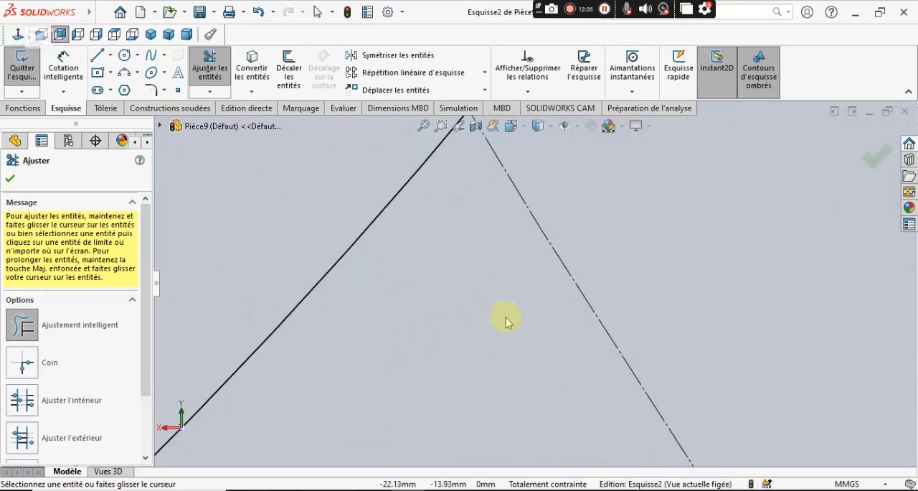
Trim the leftover sliver of the lower-left lobe circle beside its tangent point with the flange's bottom-side blend arc, and finish trimming.
scroll(552, 363, up, 3)
scroll(581, 380, down, 8)
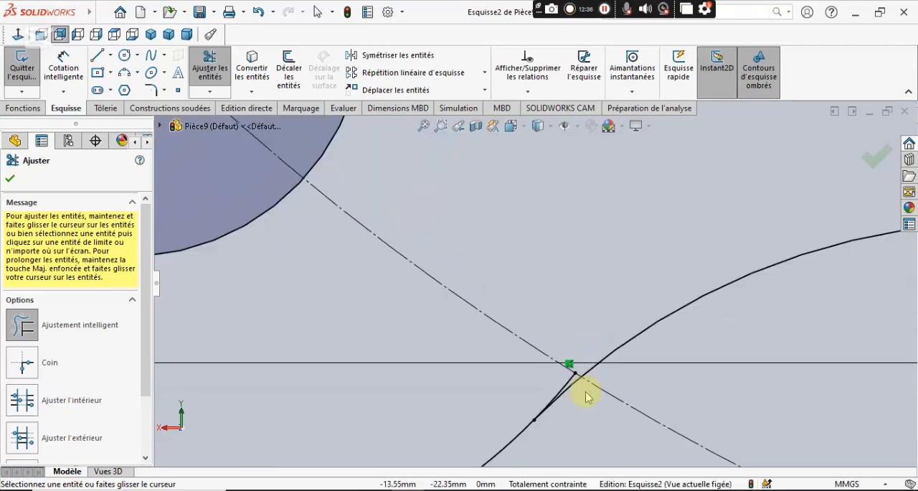
scroll(541, 387, down, 5)
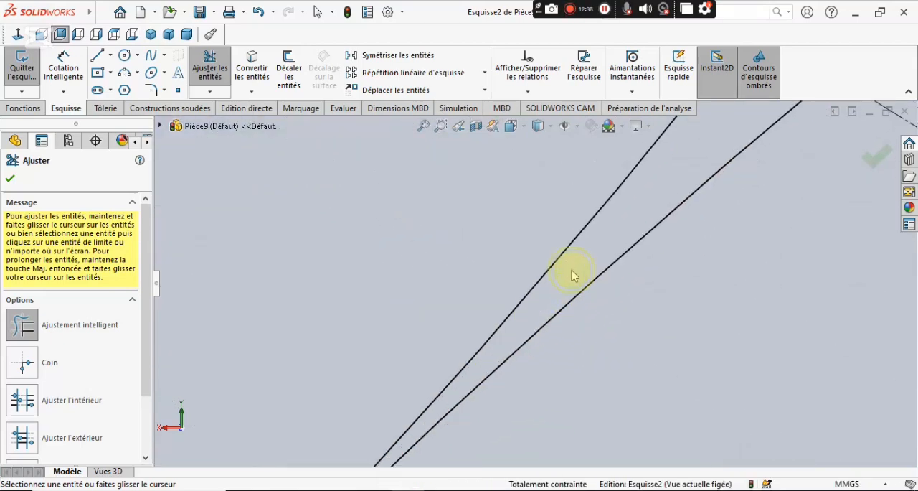
drag(571, 275, 508, 207)
scroll(511, 215, up, 6)
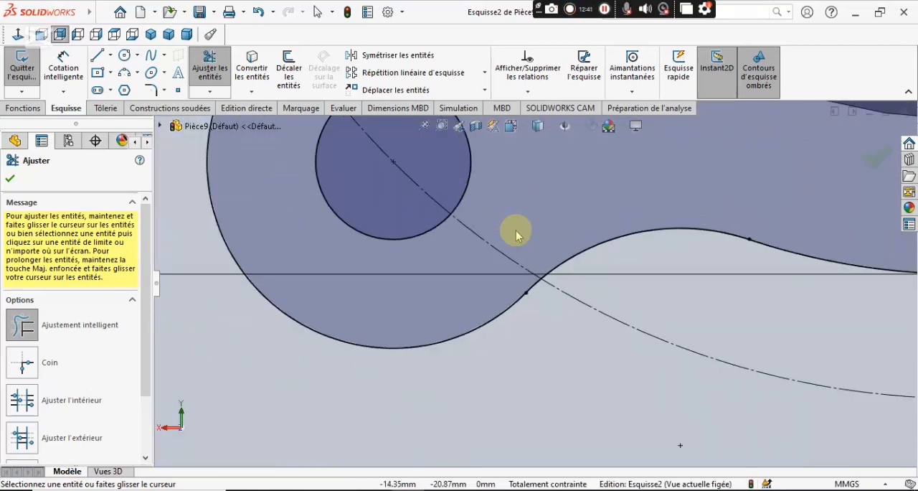
scroll(518, 232, up, 5)
scroll(615, 215, down, 3)
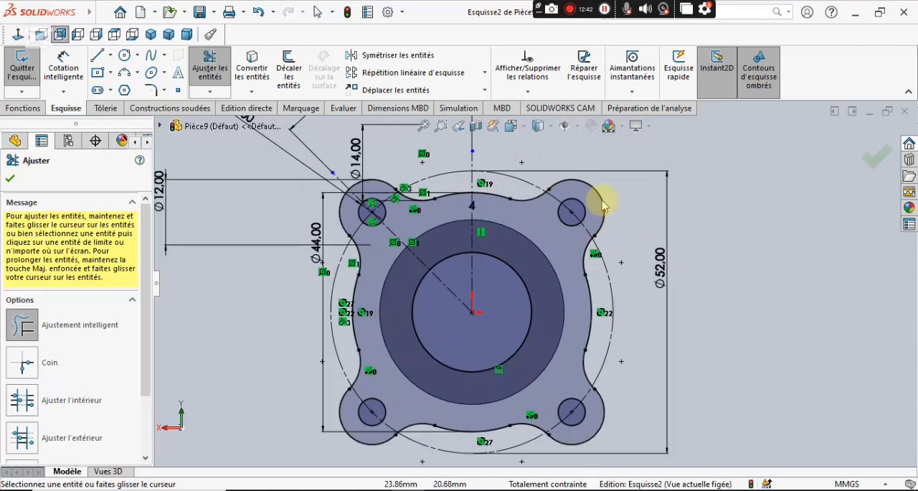
click(9, 183)
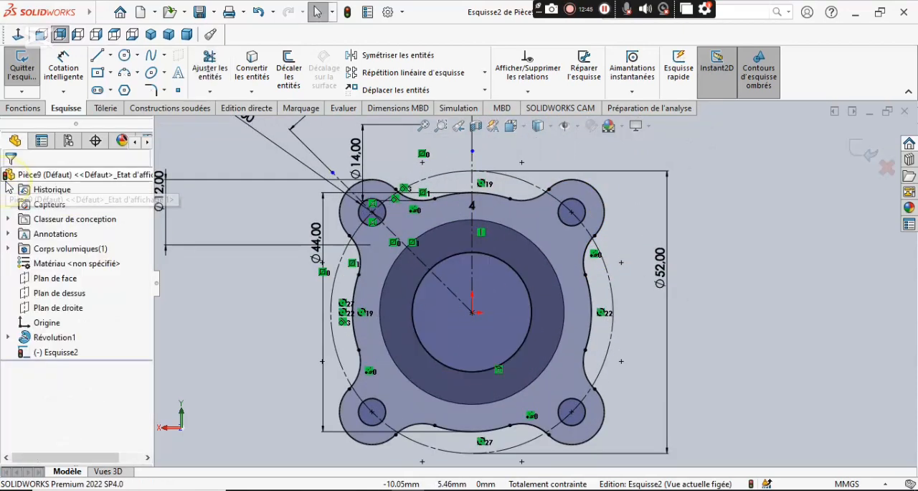
Extrude the four-lobed flange sketch as a blind (Borgne) boss 3 mm deep, per the PDF drawing's flange thickness, merged with the hub.
click(22, 108)
click(30, 68)
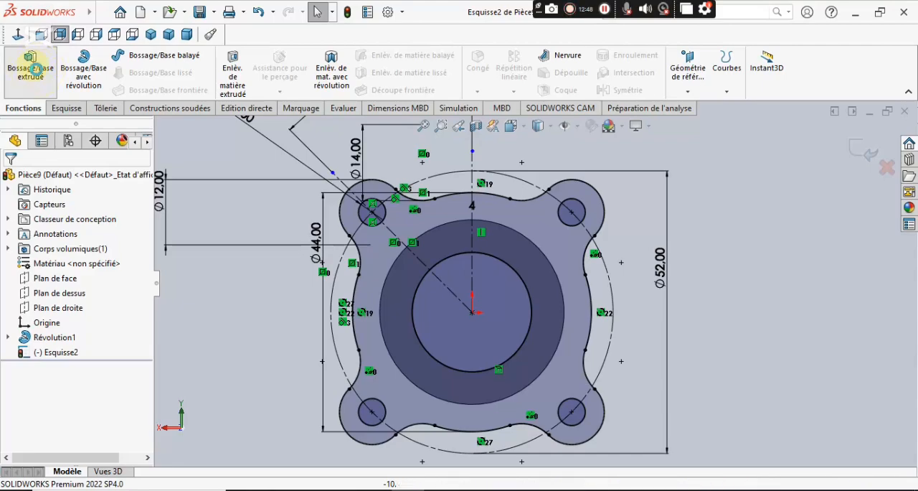
click(151, 34)
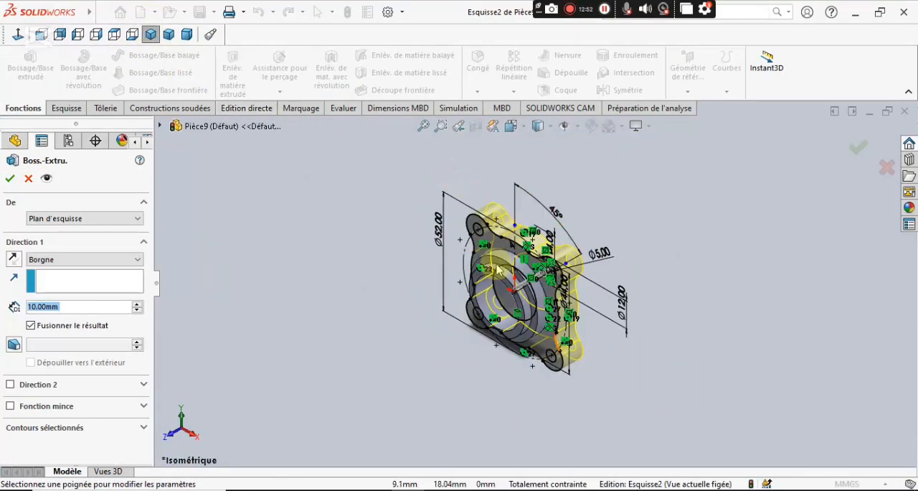
key(alt+Tab)
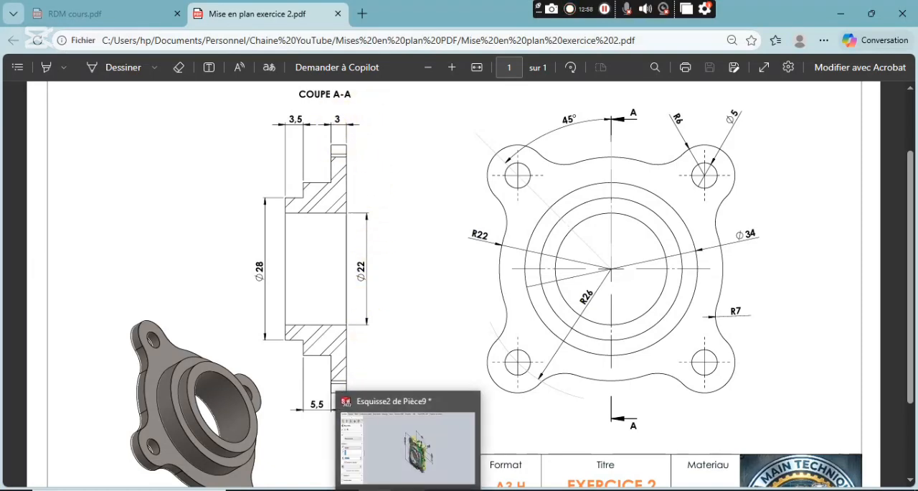
click(422, 474)
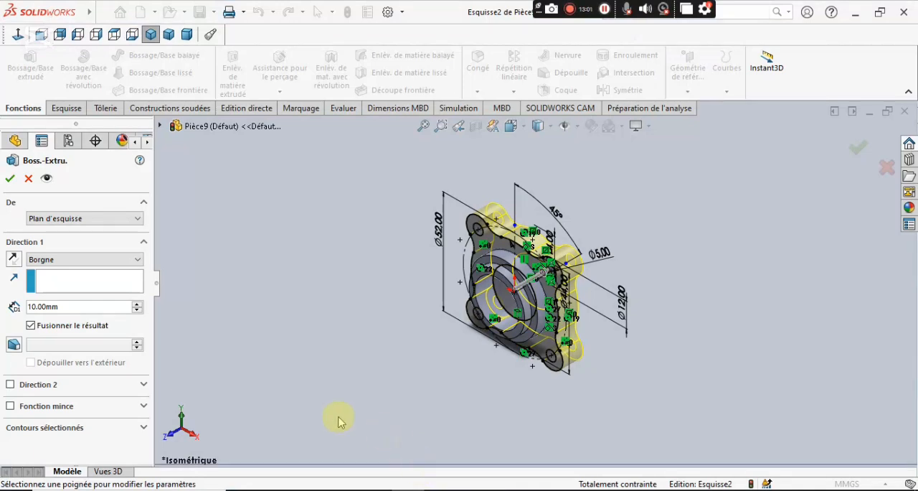
click(101, 260)
click(97, 272)
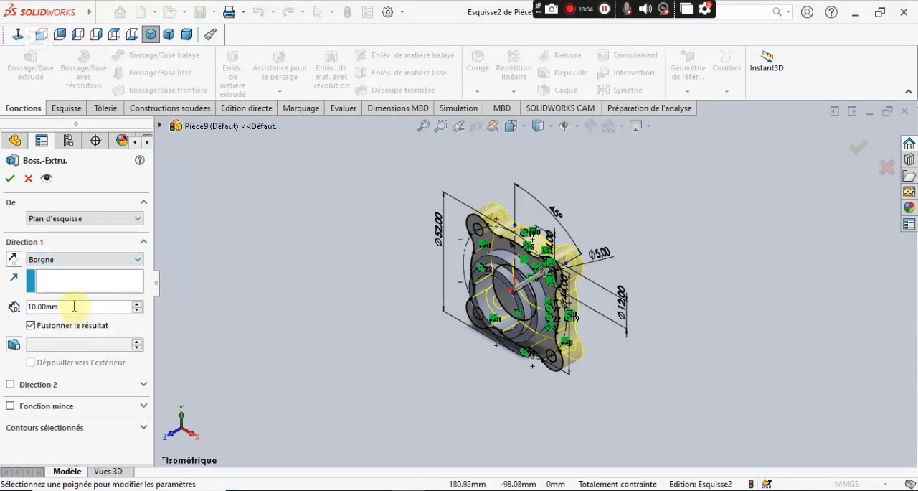
text(3)
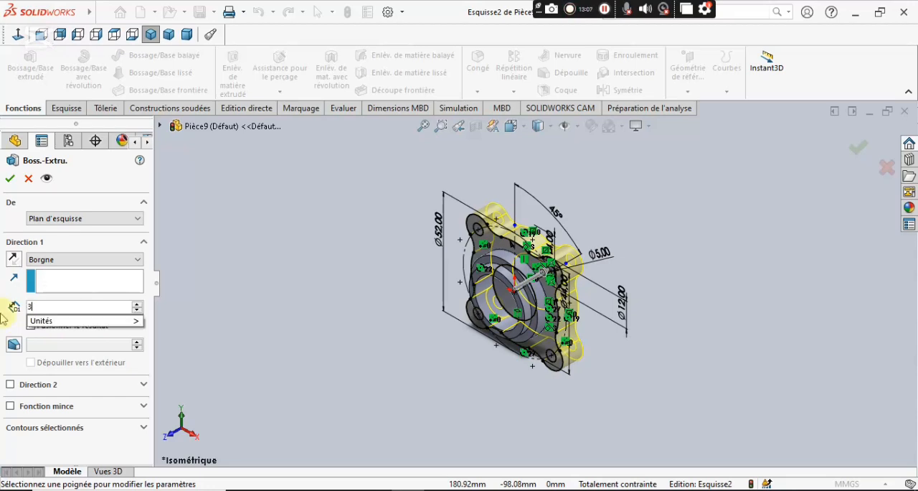
key(Return)
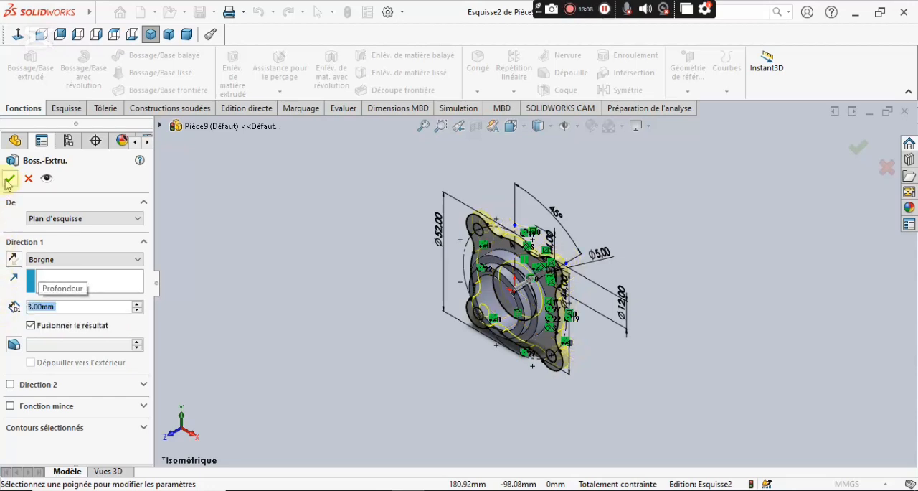
click(9, 180)
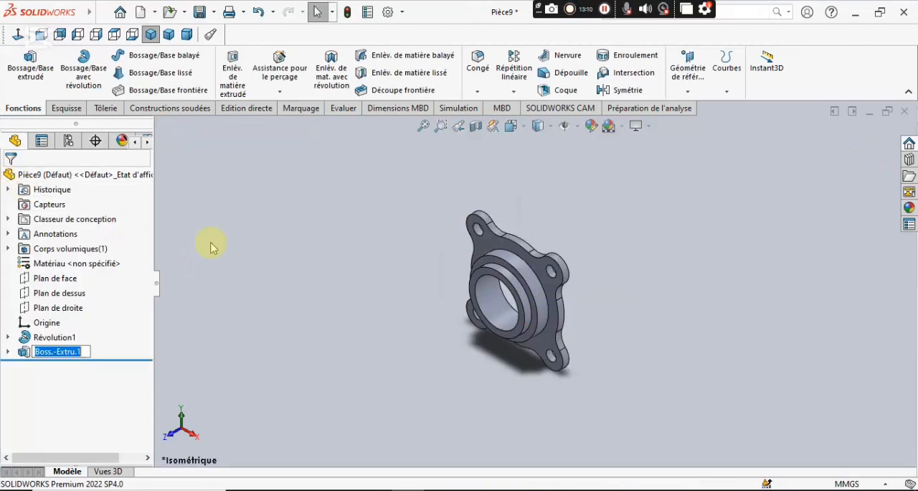
Examine the flanged hub in trimetric view and from several angles, checking the lobes, holes and stepped boss.
click(169, 34)
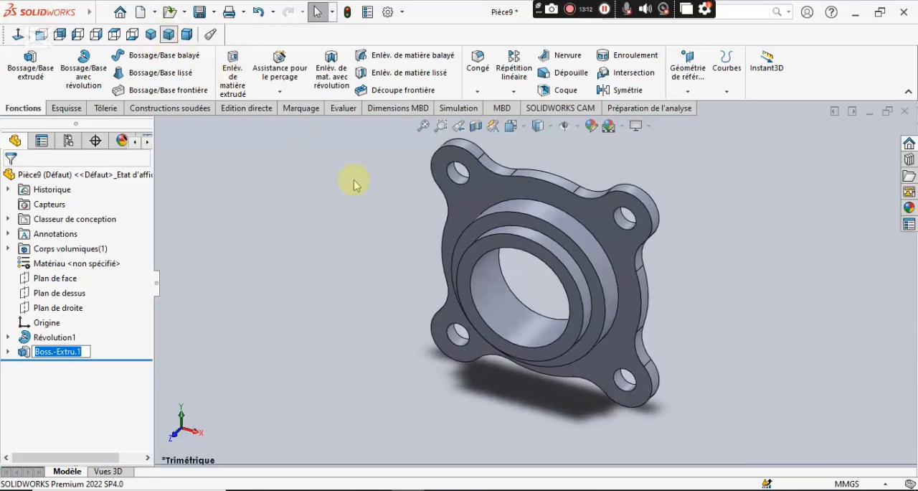
scroll(623, 198, up, 1)
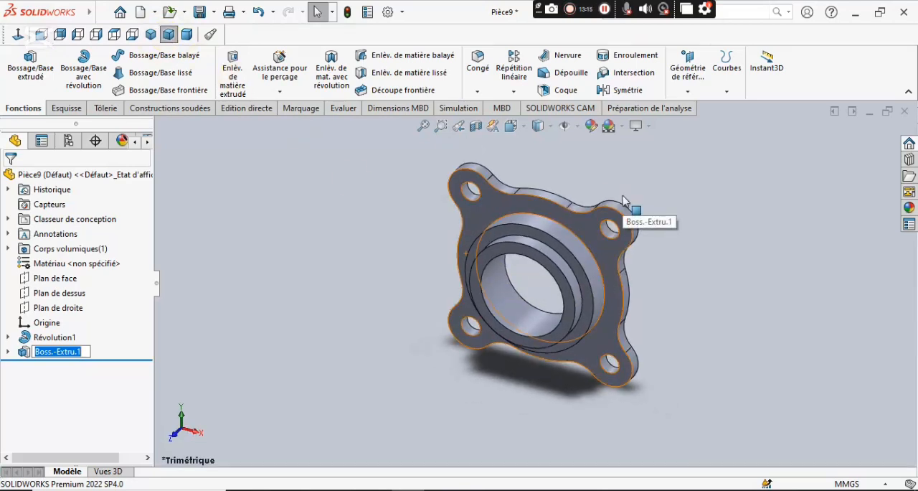
scroll(610, 201, down, 2)
scroll(606, 219, up, 2)
middle_drag(649, 371, 641, 291)
middle_drag(604, 391, 585, 266)
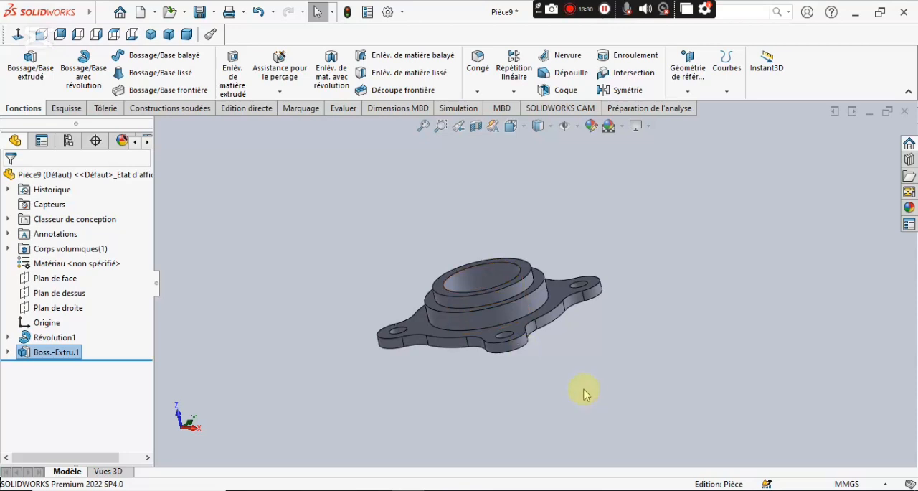
middle_drag(589, 350, 615, 393)
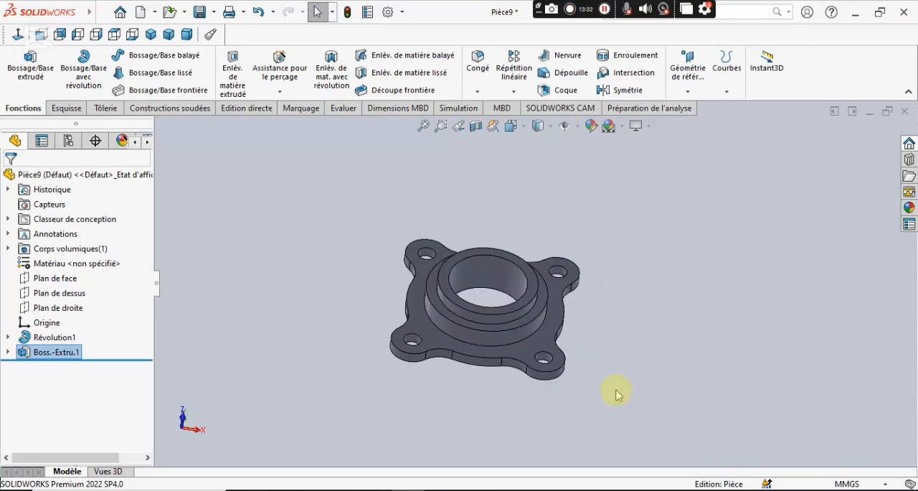